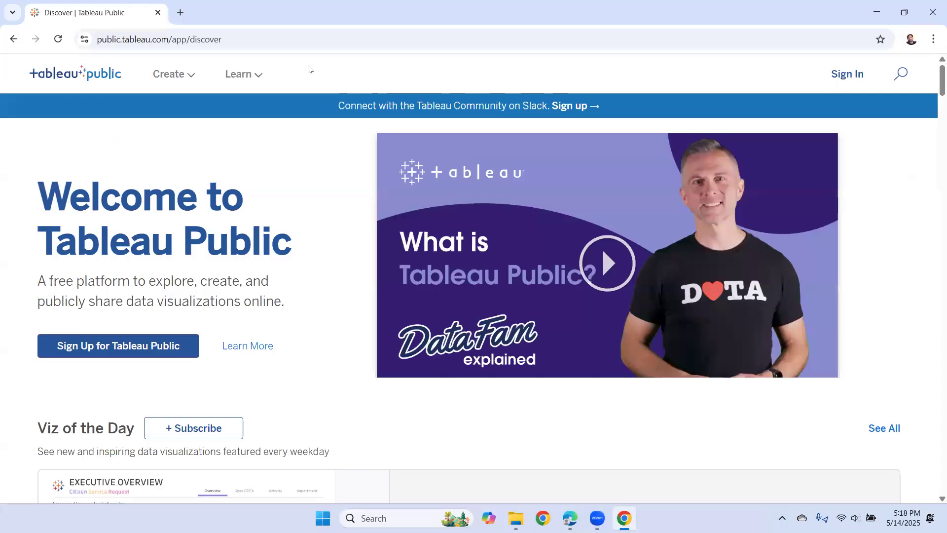
- Sign in, go to My Profile, and start a new viz with Create a Viz
click(850, 78)
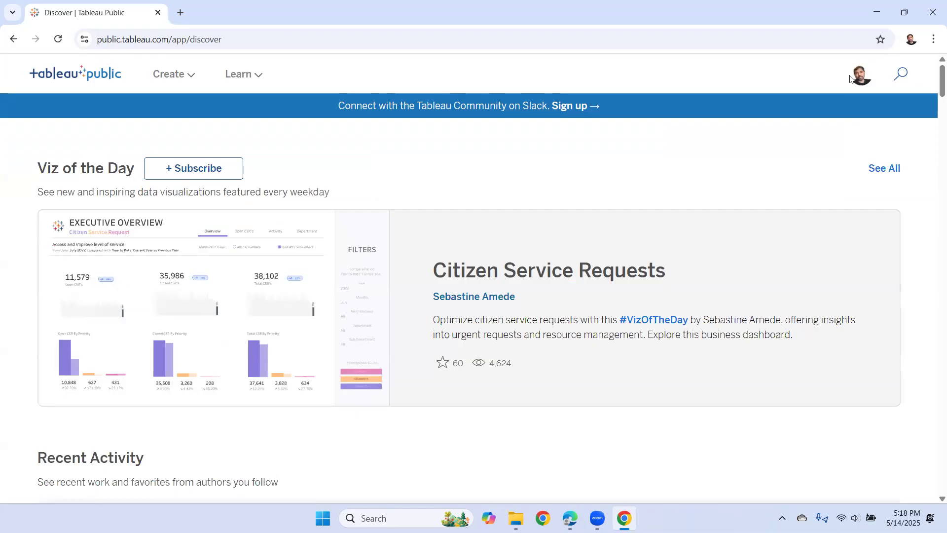
click(864, 80)
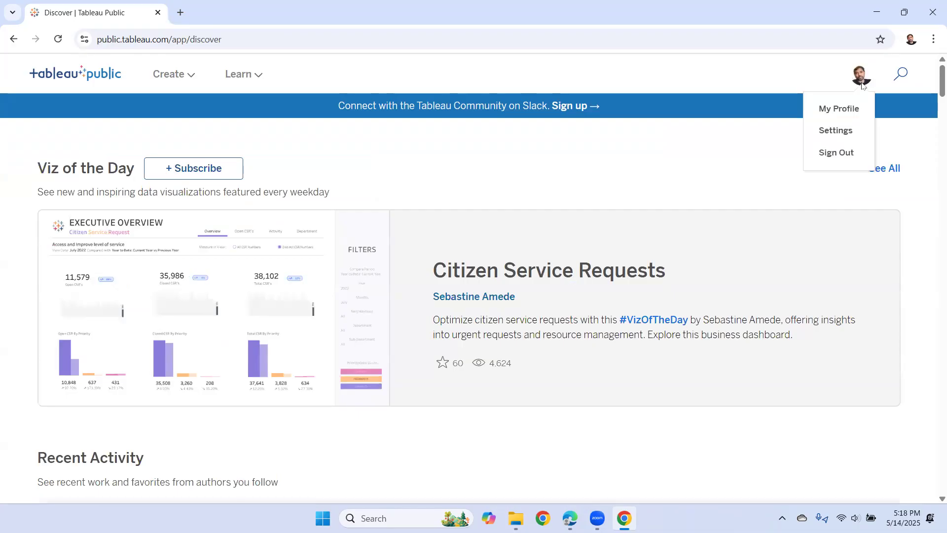
click(866, 115)
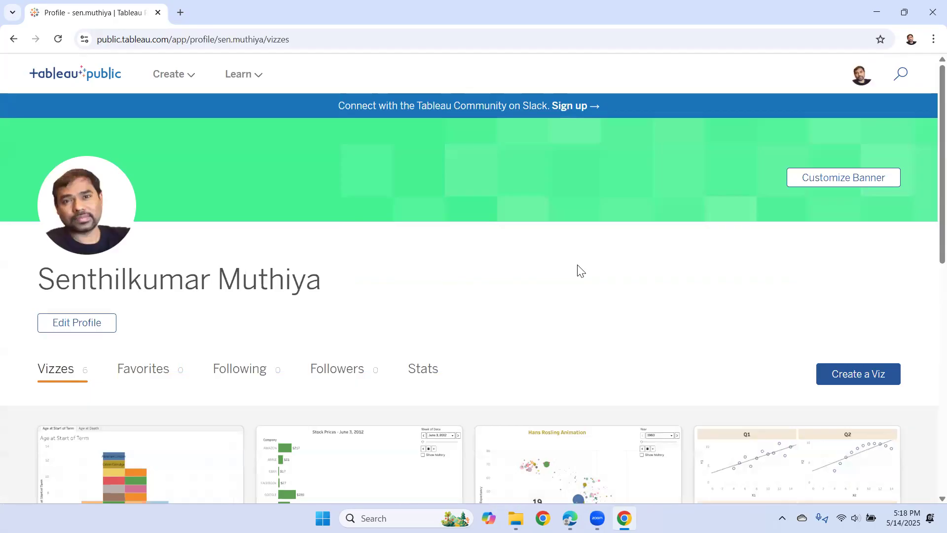
scroll(577, 270, down, 1)
click(835, 314)
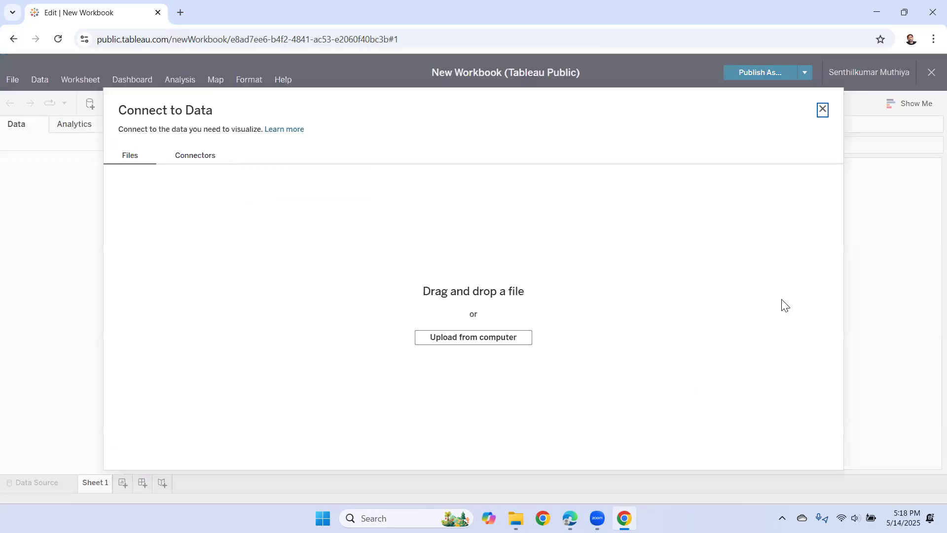
- Upload Sample - Superstore.xlsx from the Downloads folder as the workbook's data
click(528, 338)
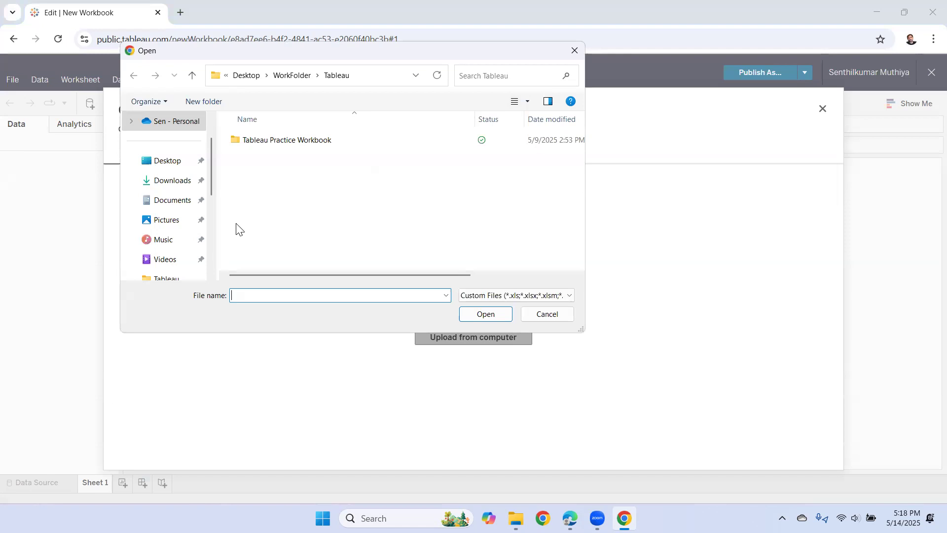
click(178, 182)
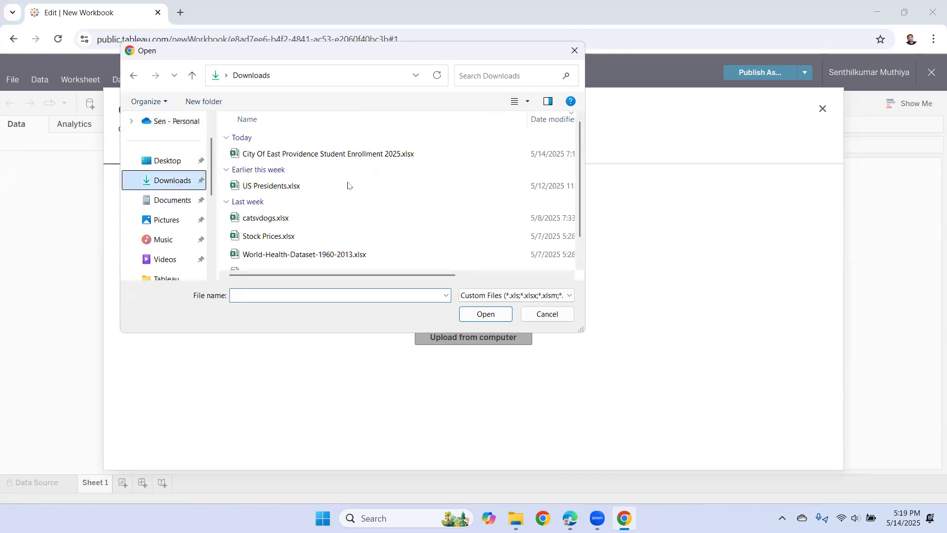
scroll(287, 199, down, 1)
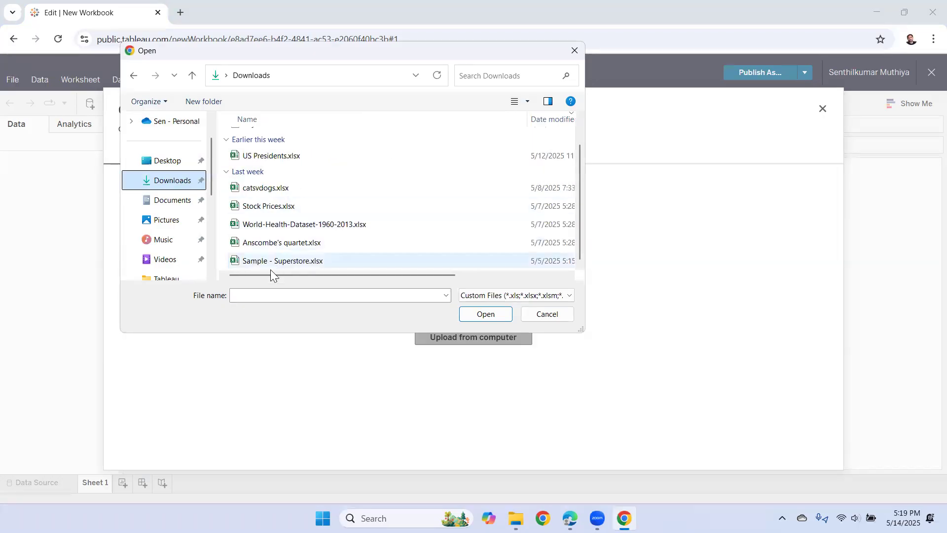
click(250, 265)
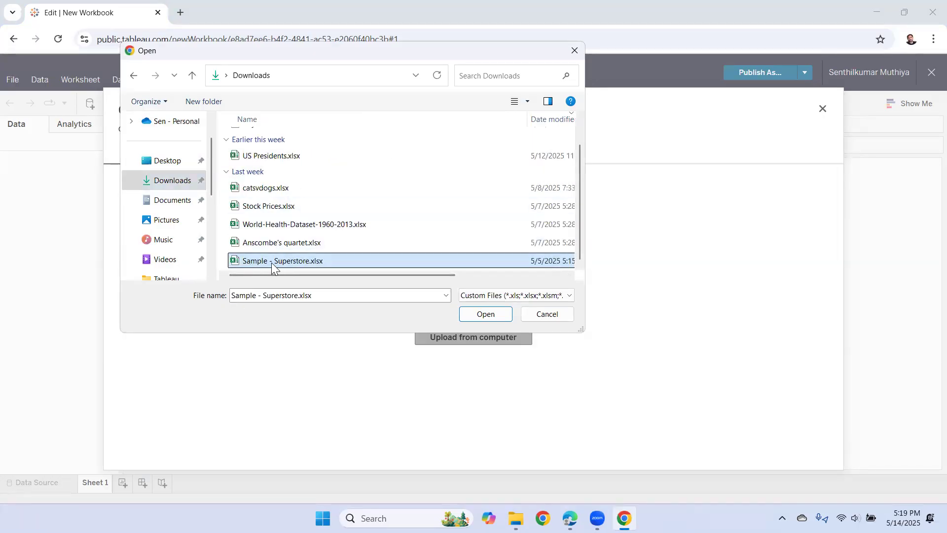
click(482, 315)
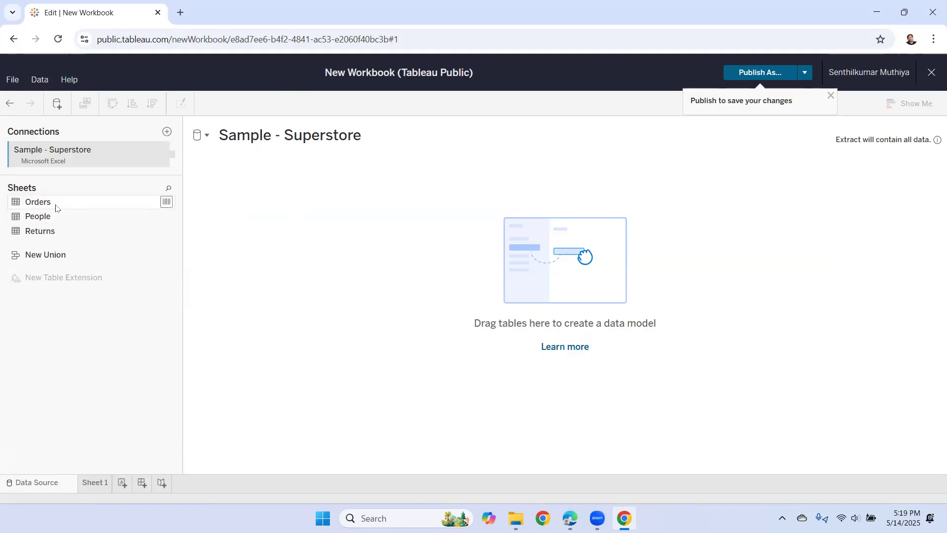
- Add the Orders table to the canvas with automatic updates, then go to Sheet 1
drag(54, 206, 562, 276)
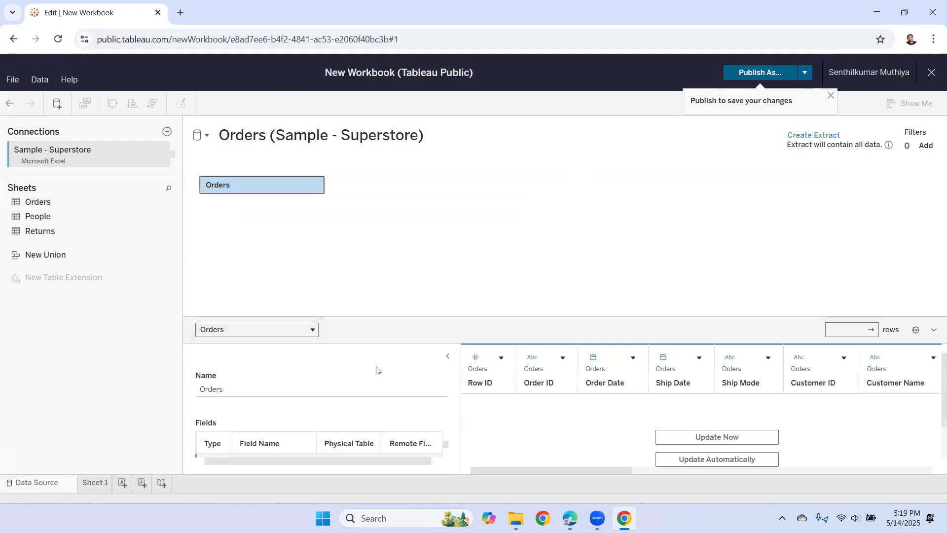
click(716, 459)
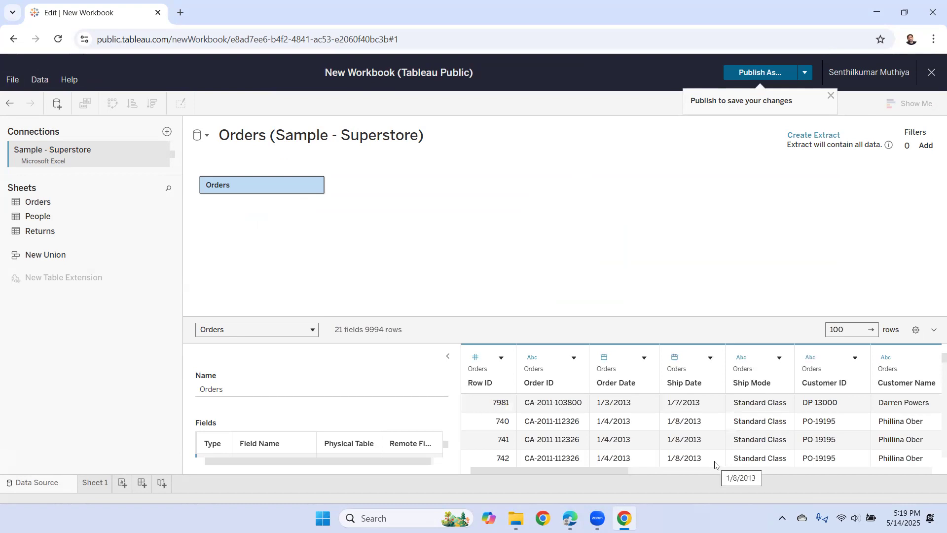
click(91, 482)
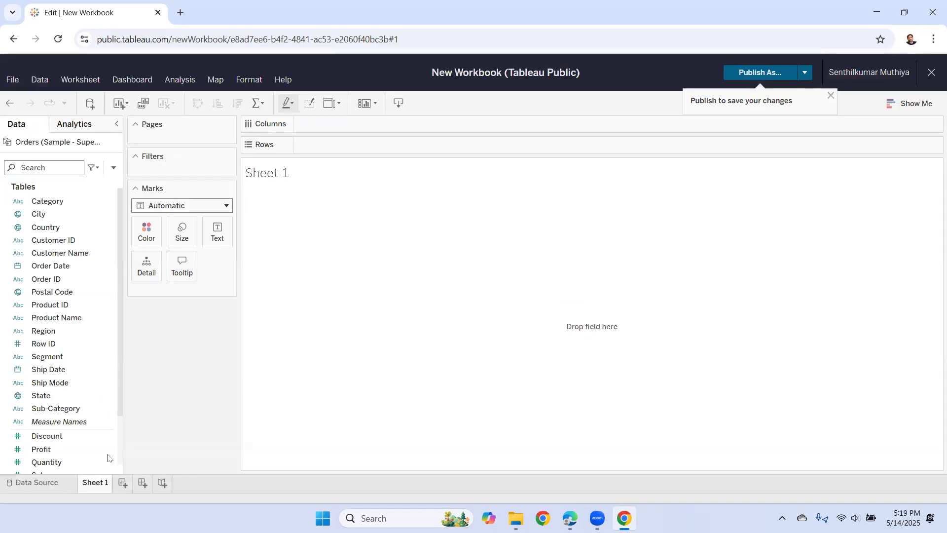
- Change the Sheet 1 tab name to 'State Profit/Loss'
double_click(107, 486)
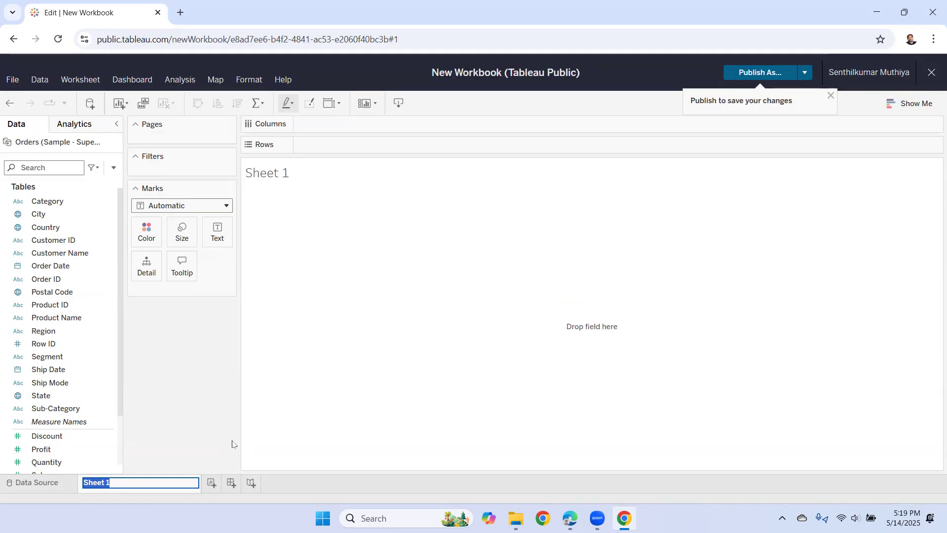
text(Sales)
key(BackSpace)
key(BackSpace)
key(BackSpace)
text(tate Prof)
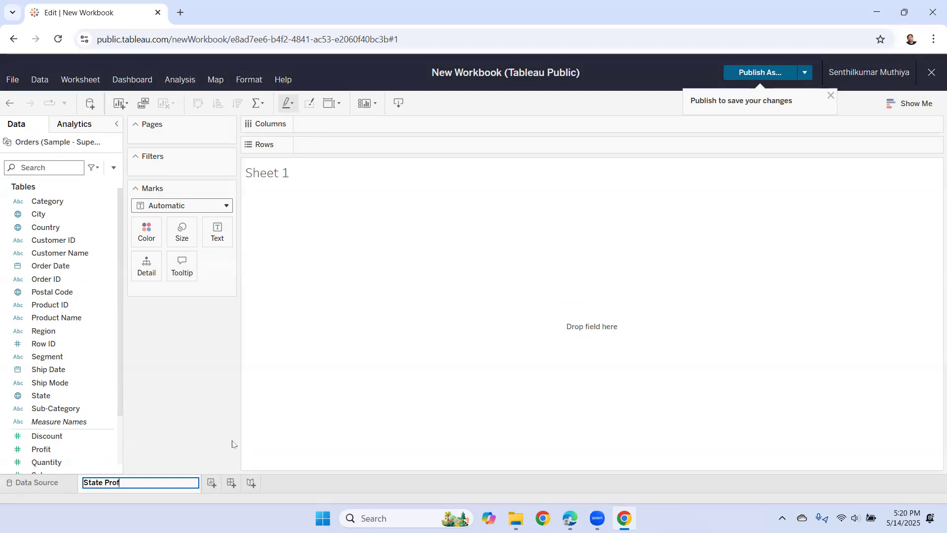
text(it/)
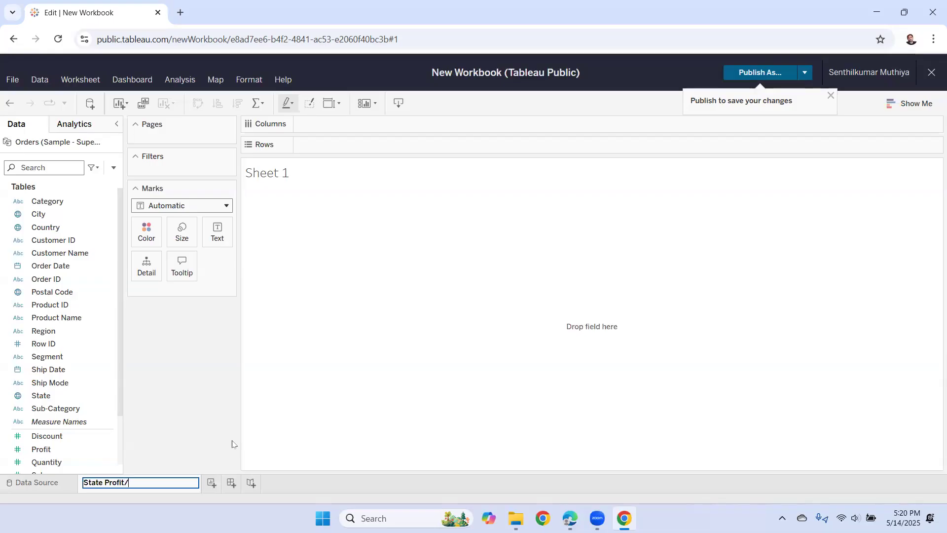
text(Loss)
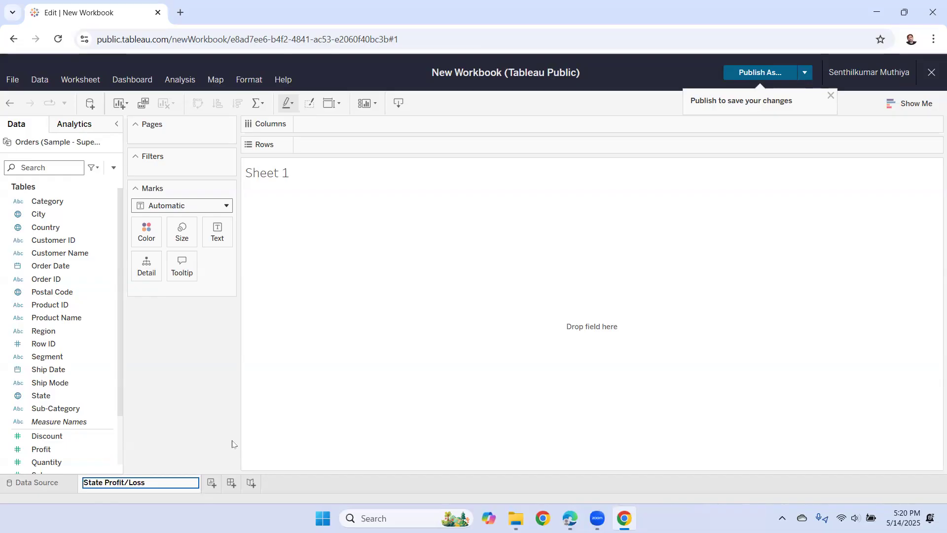
click(194, 400)
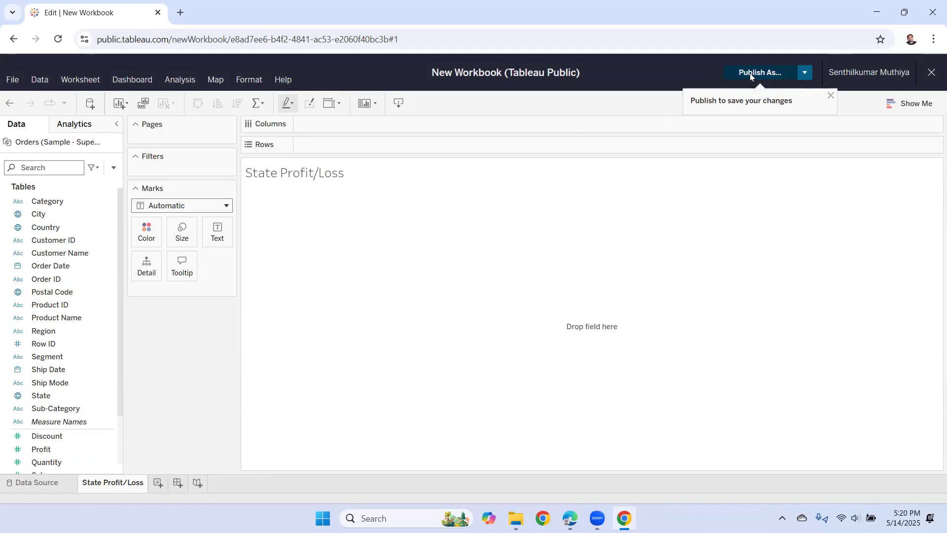
- Publish the workbook with Publish As under the name 'Superstore Project Demo'
click(753, 73)
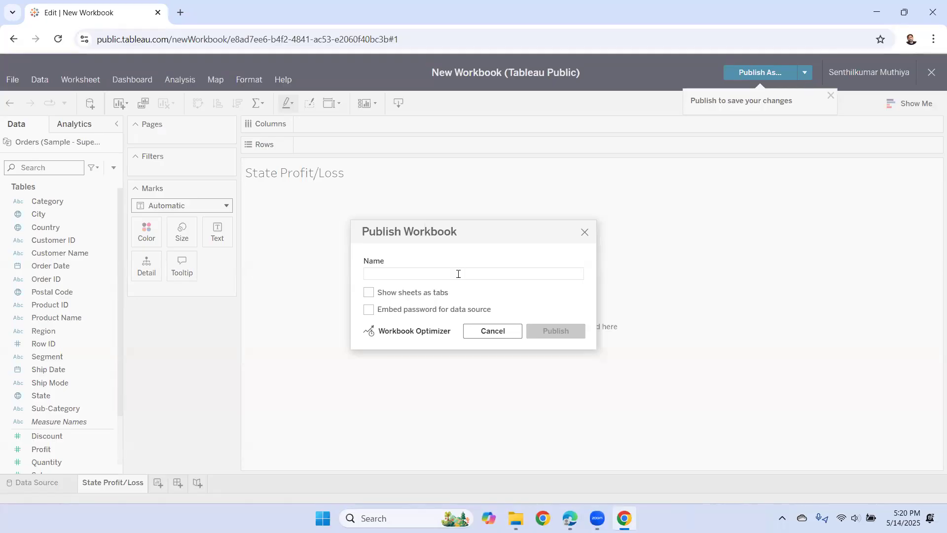
text(Supe)
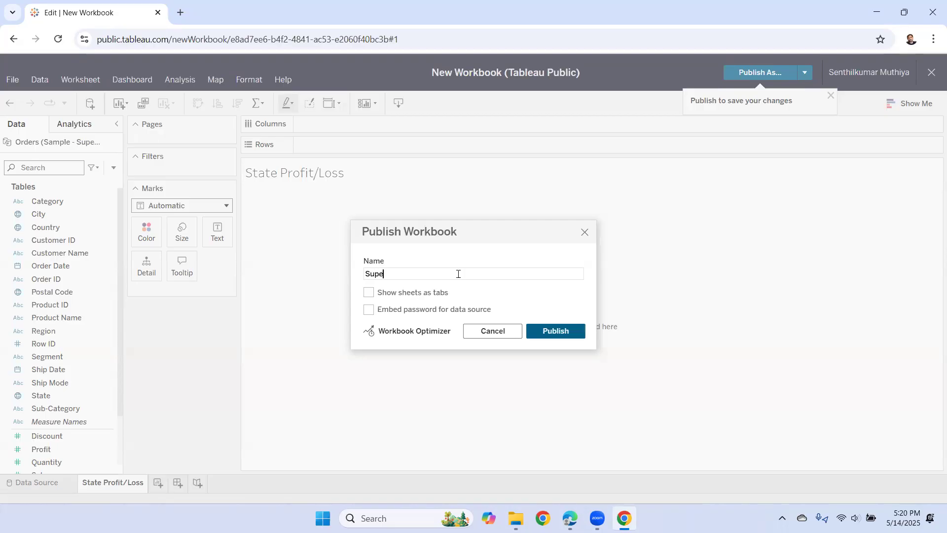
text(rstore Project Demo)
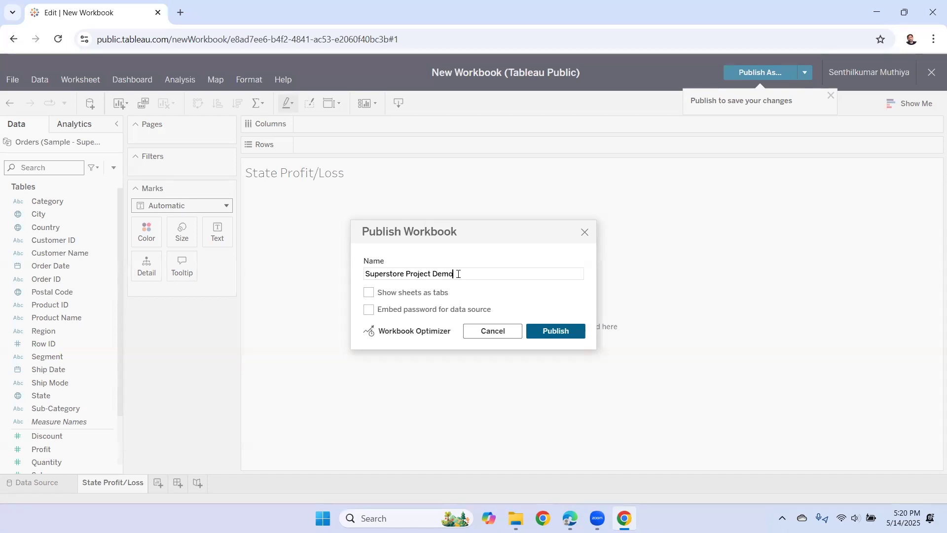
click(553, 332)
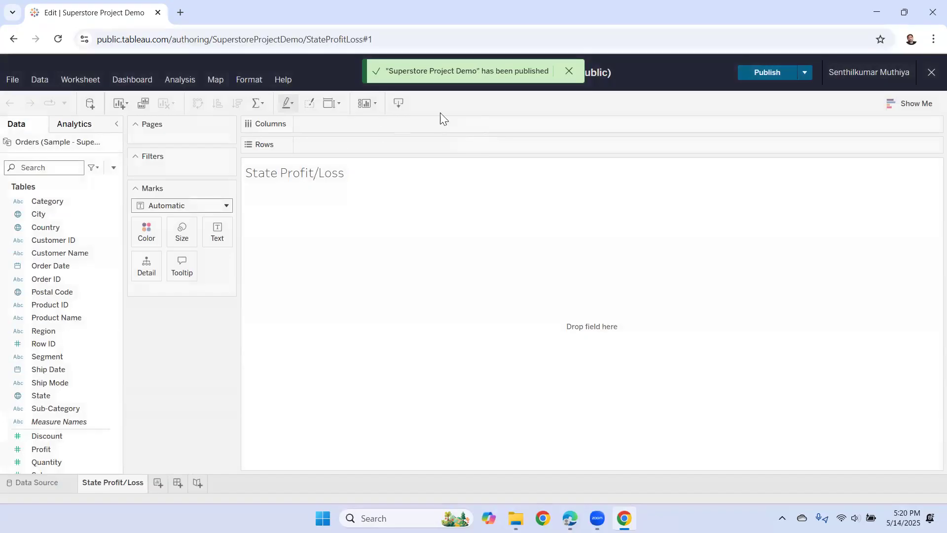
- Dismiss the publish notice, plot State on the view, and set the mark type to Map
click(568, 71)
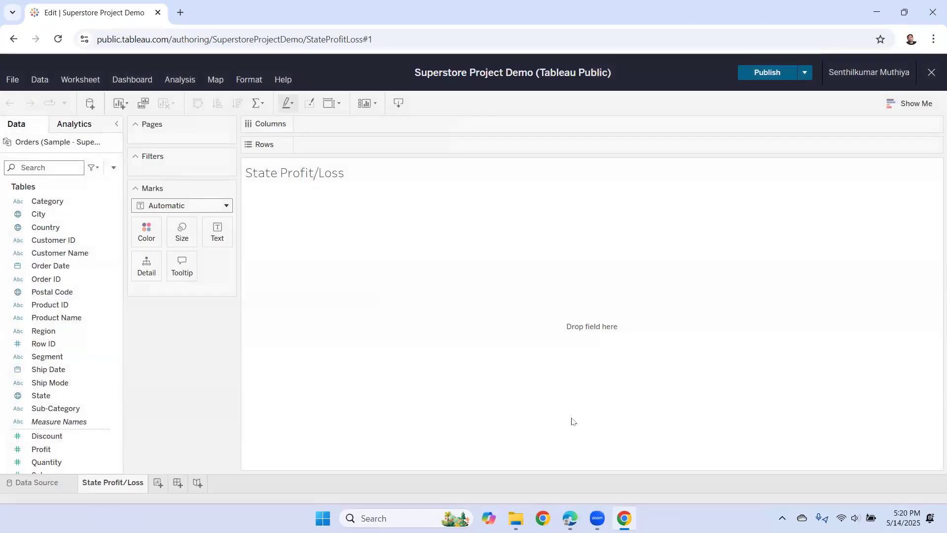
click(56, 397)
double_click(44, 395)
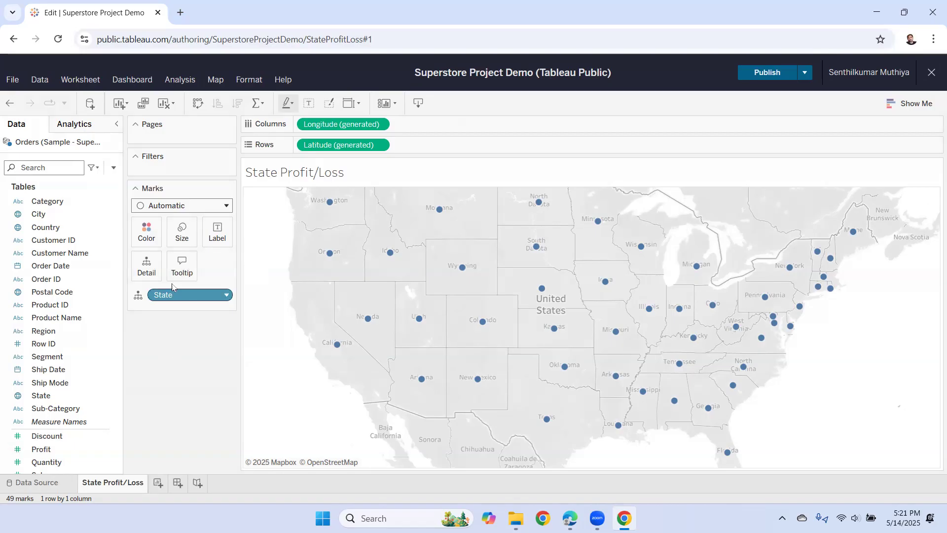
click(226, 208)
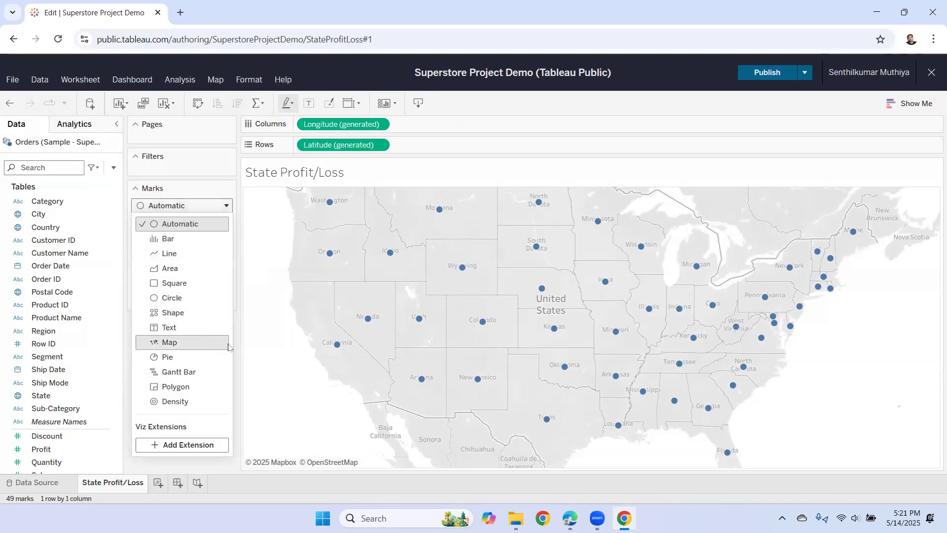
click(218, 347)
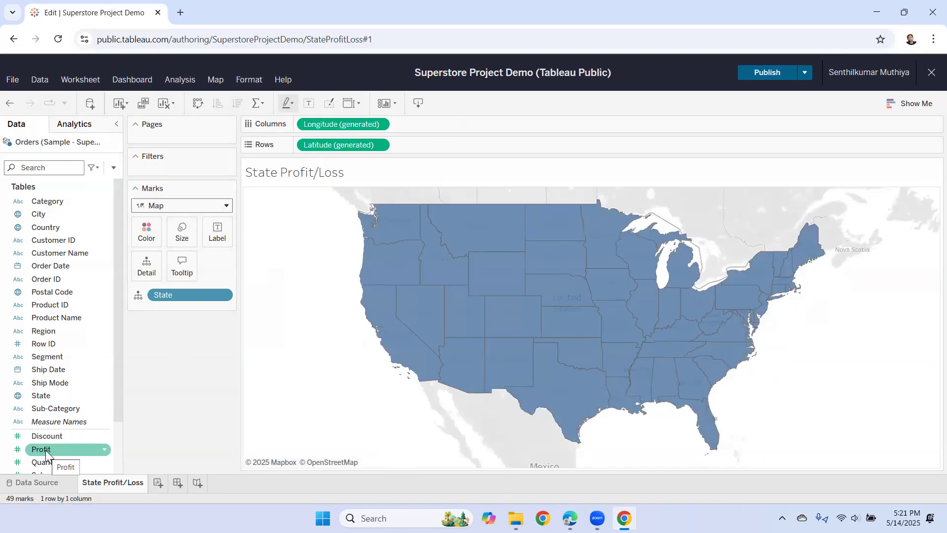
- Put Profit on Label and Color, shading states orange (-25,729) to blue (76,381)
drag(48, 454, 216, 234)
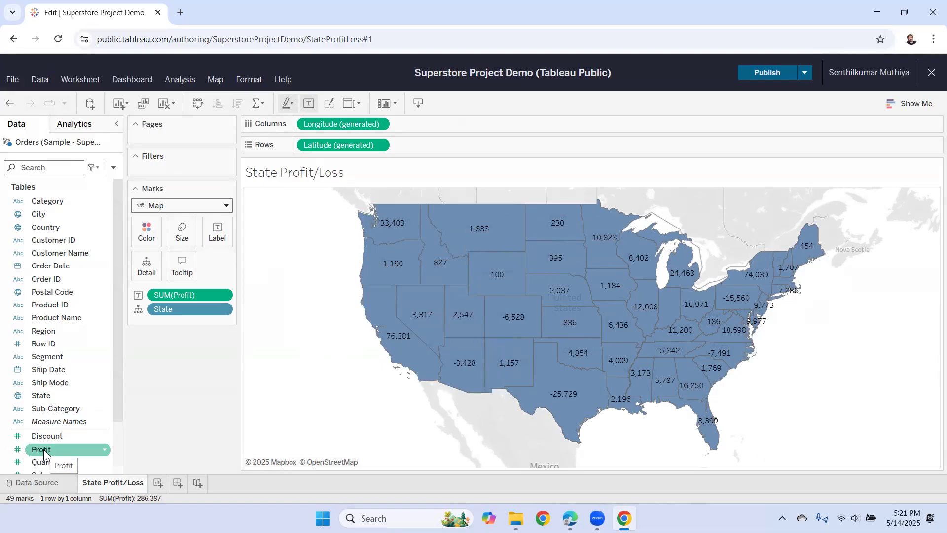
drag(43, 453, 148, 237)
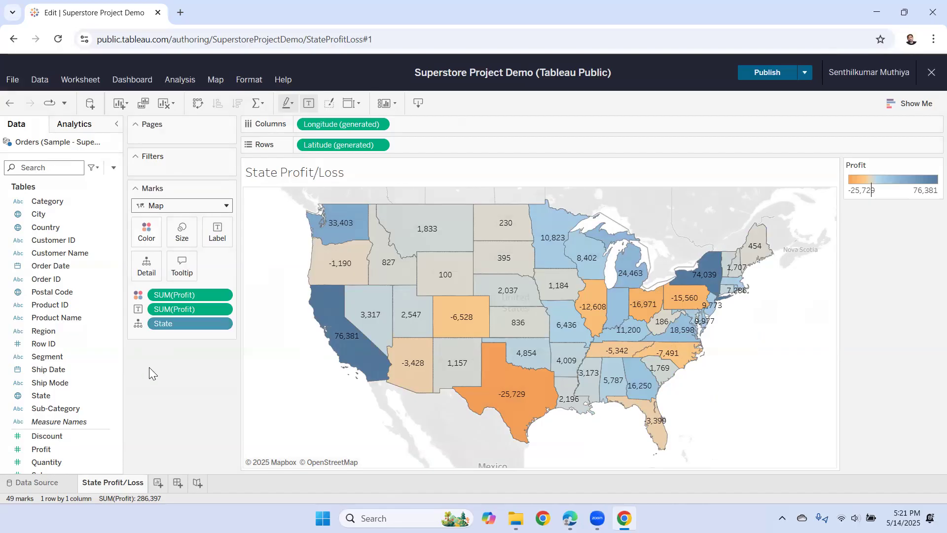
mouse_move(346, 346)
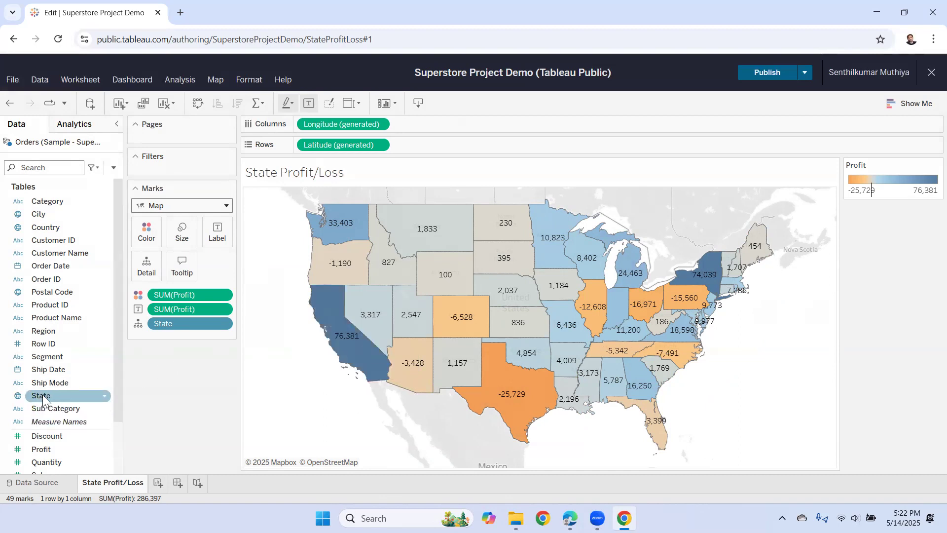
- Add State to the labels, move it ahead of Profit, and place Profit beneath it
drag(42, 396, 215, 238)
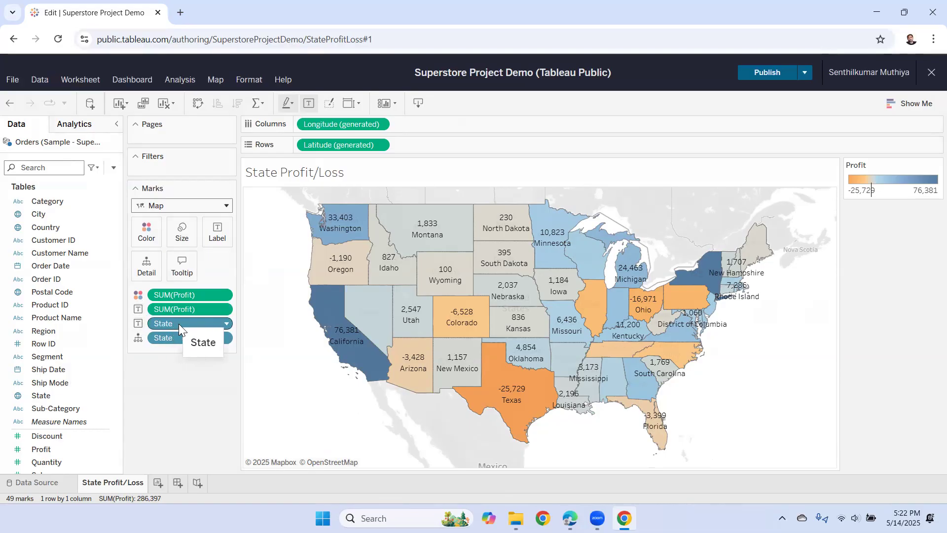
drag(179, 324, 182, 310)
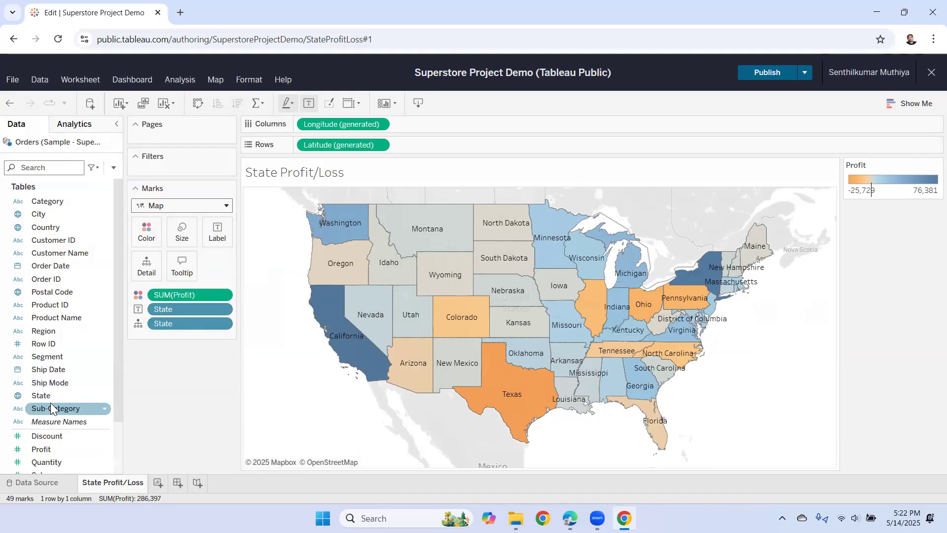
drag(47, 447, 217, 237)
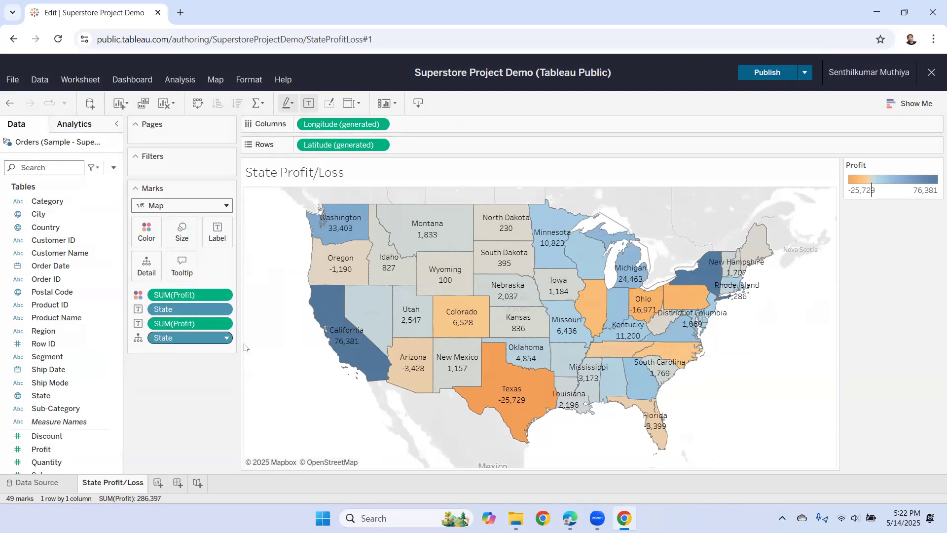
mouse_move(339, 286)
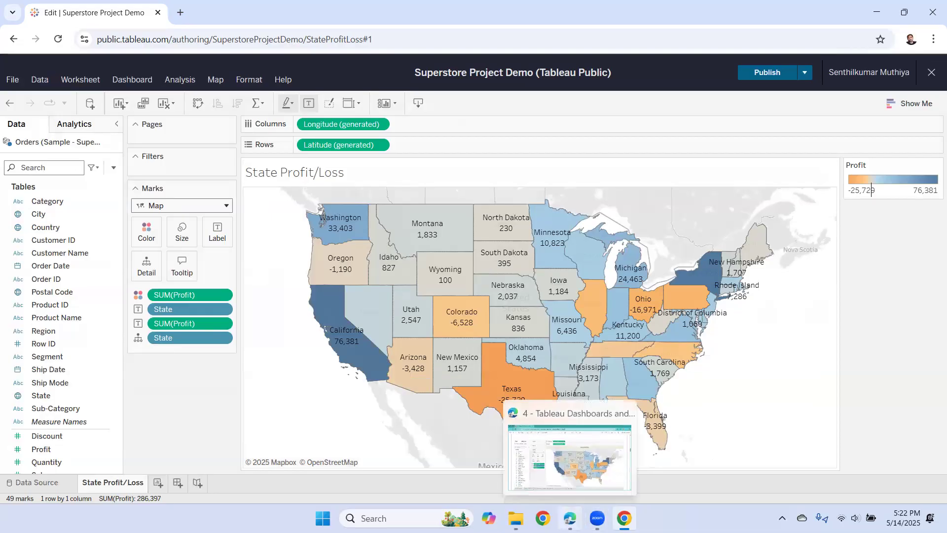
click(570, 518)
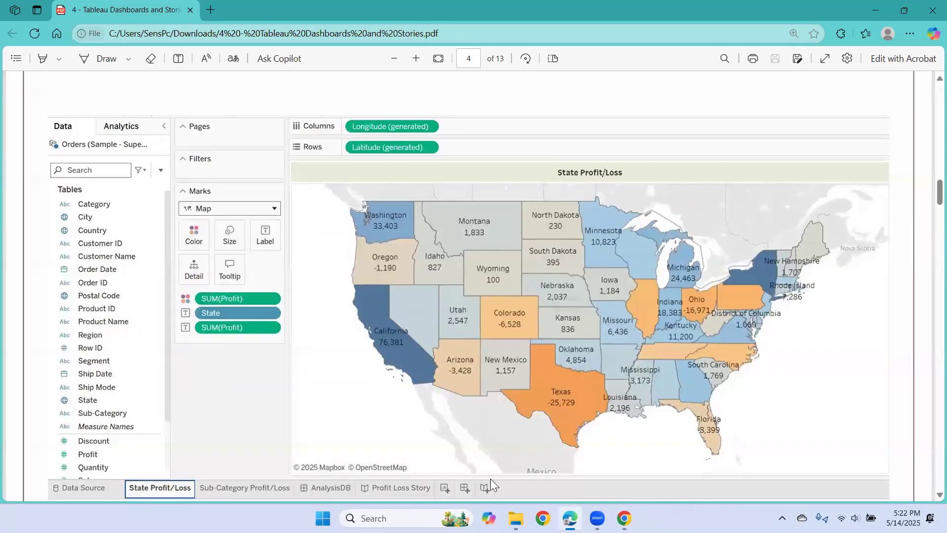
mouse_move(624, 518)
click(571, 423)
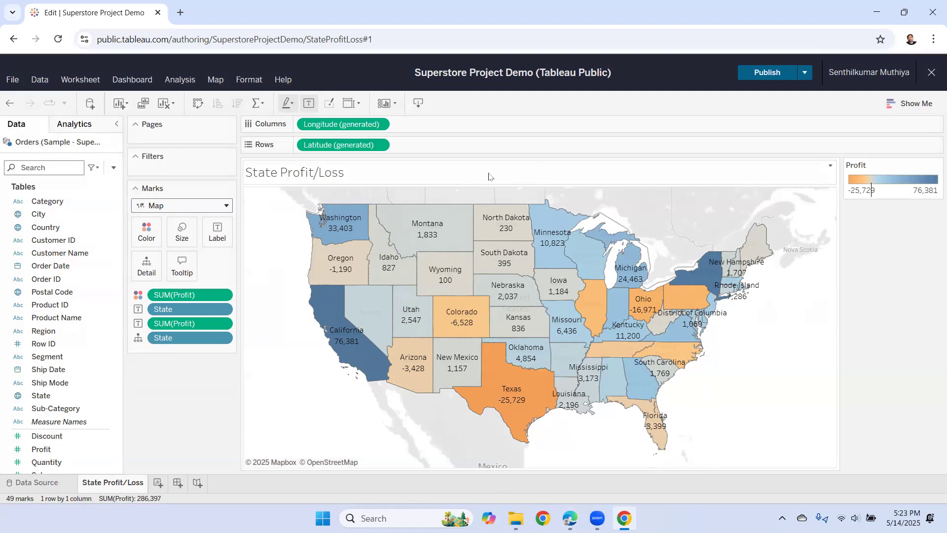
- Give the State Profit/Loss title a light green background through Format Title
click(831, 166)
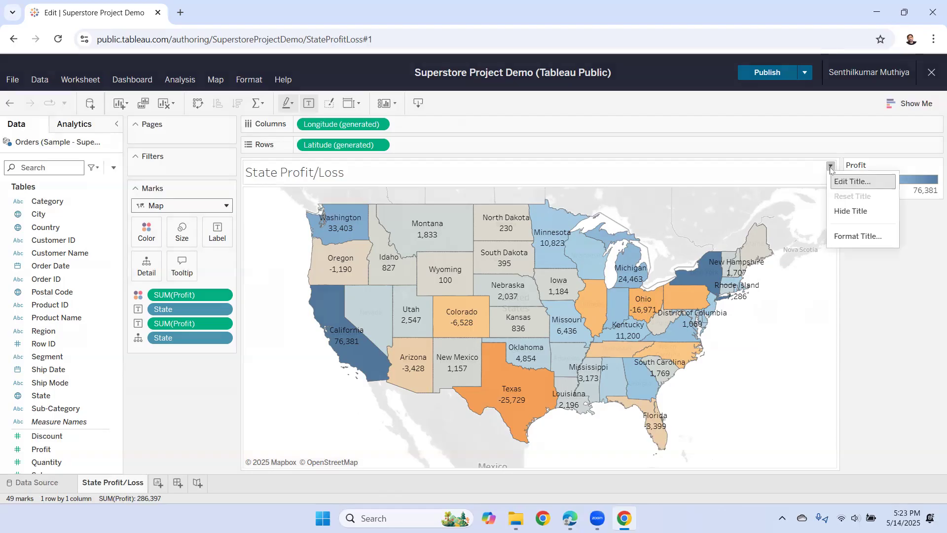
click(865, 237)
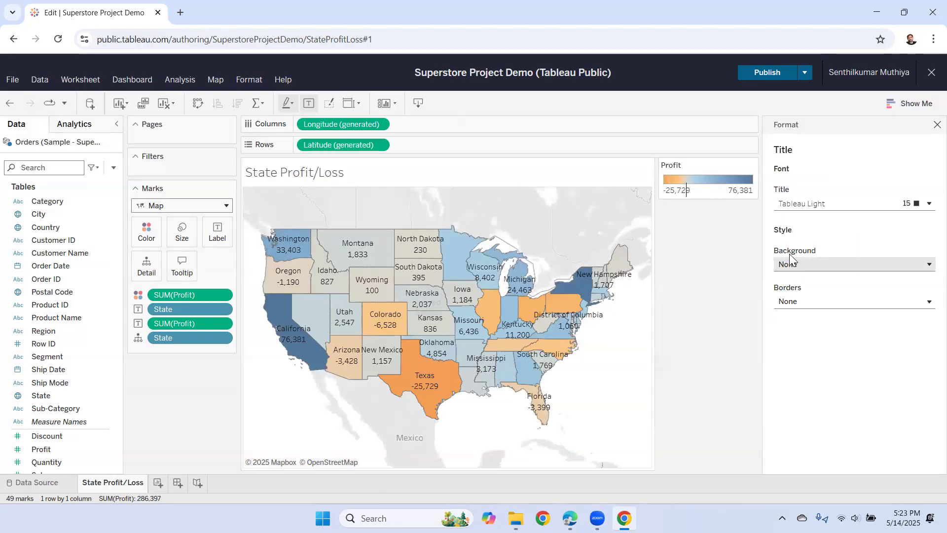
click(926, 267)
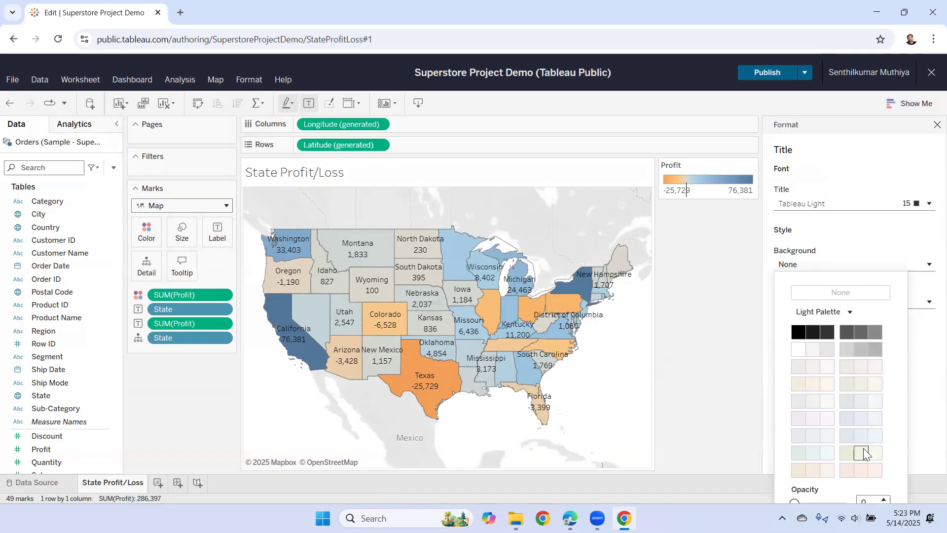
click(846, 453)
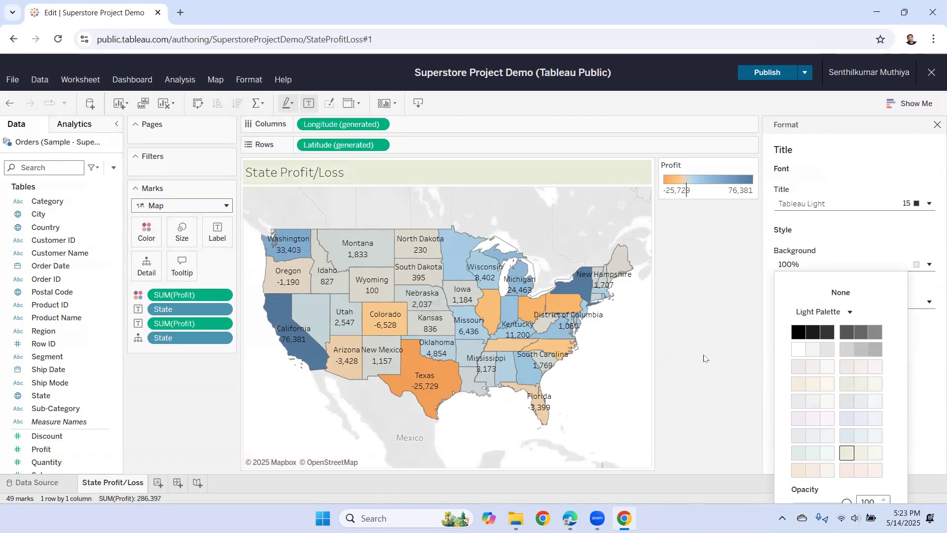
click(937, 124)
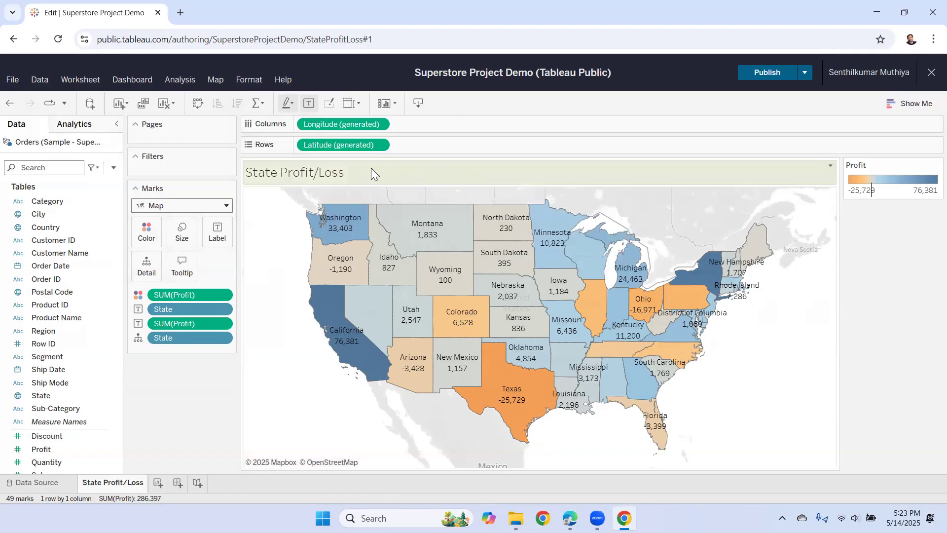
- Set the title text to Tableau Bold, size 12, bold and centred
double_click(337, 177)
drag(321, 246, 205, 247)
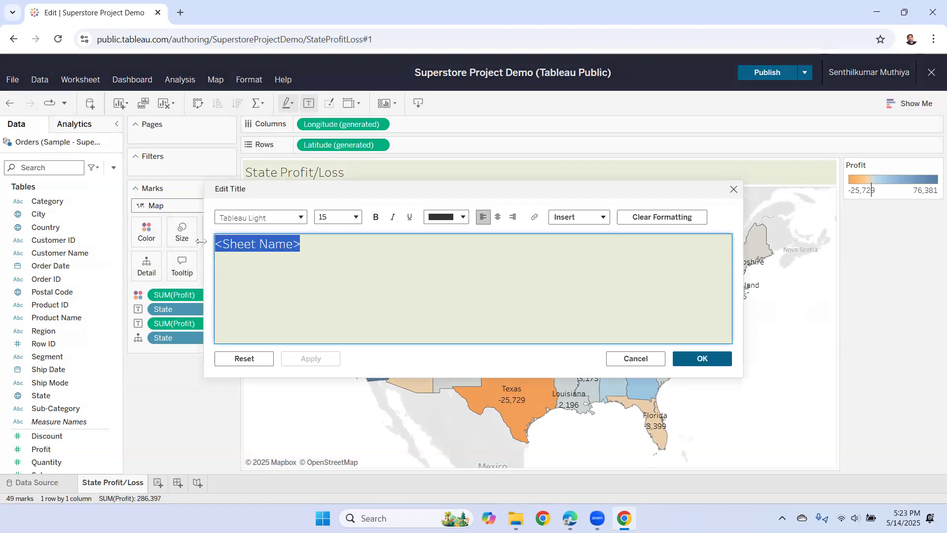
click(301, 218)
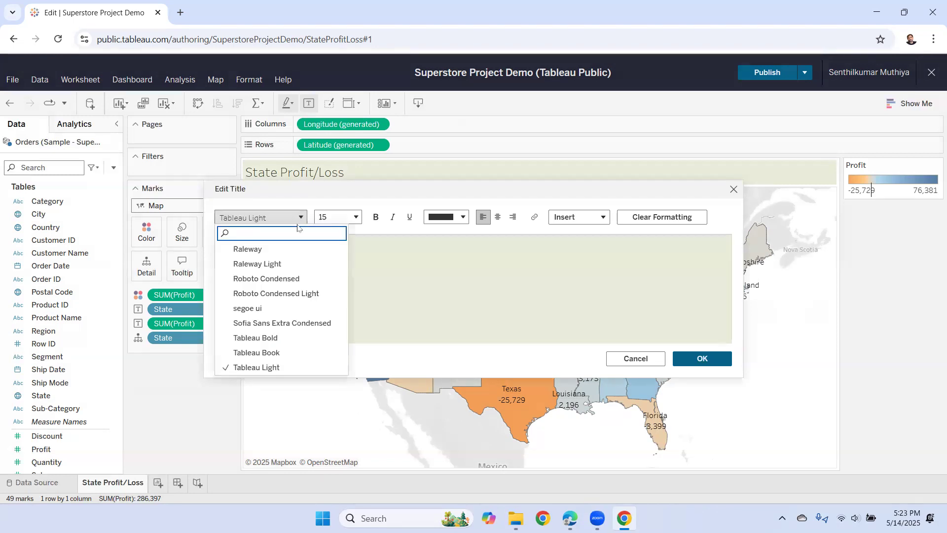
click(272, 338)
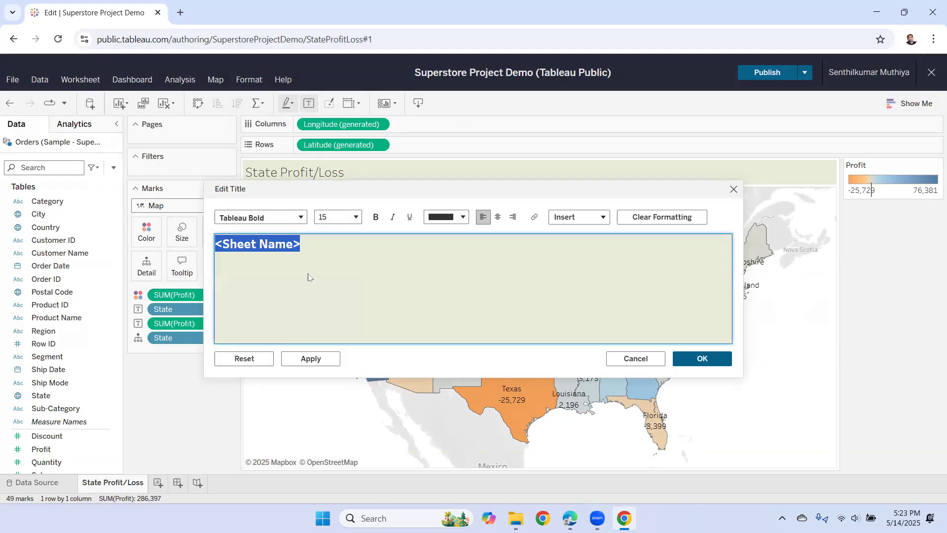
click(356, 218)
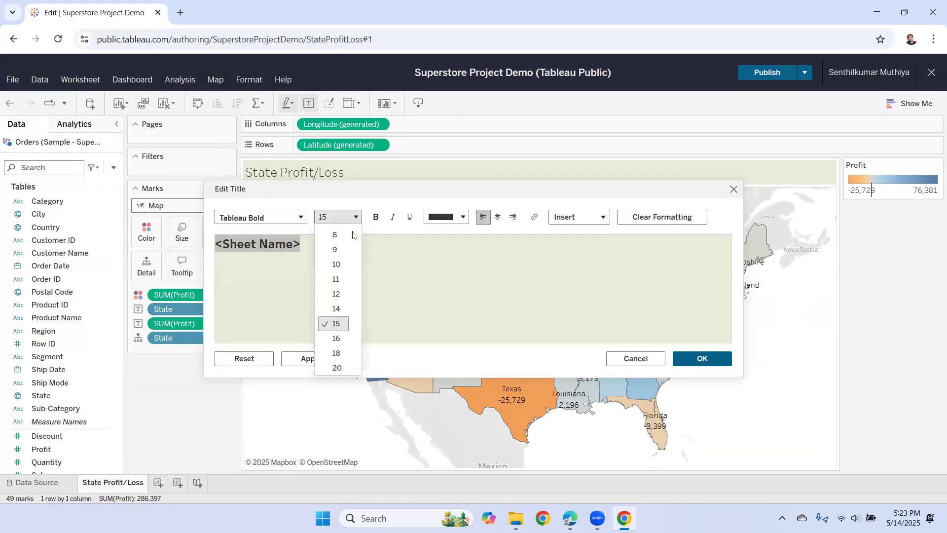
click(337, 294)
click(377, 218)
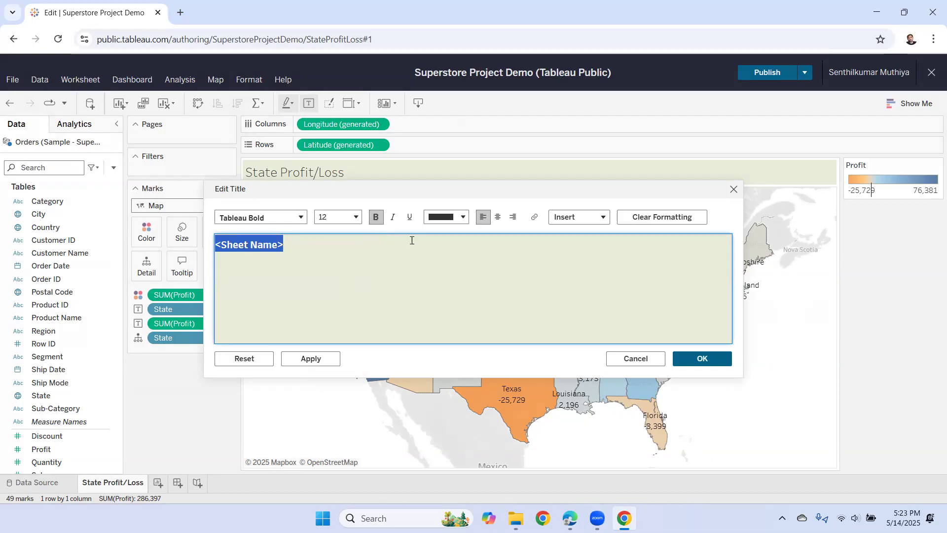
click(497, 217)
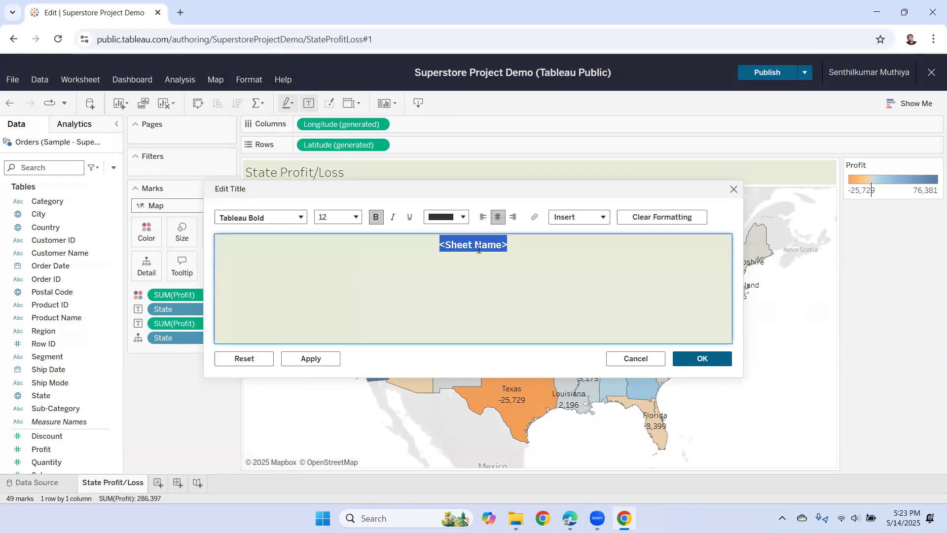
click(702, 359)
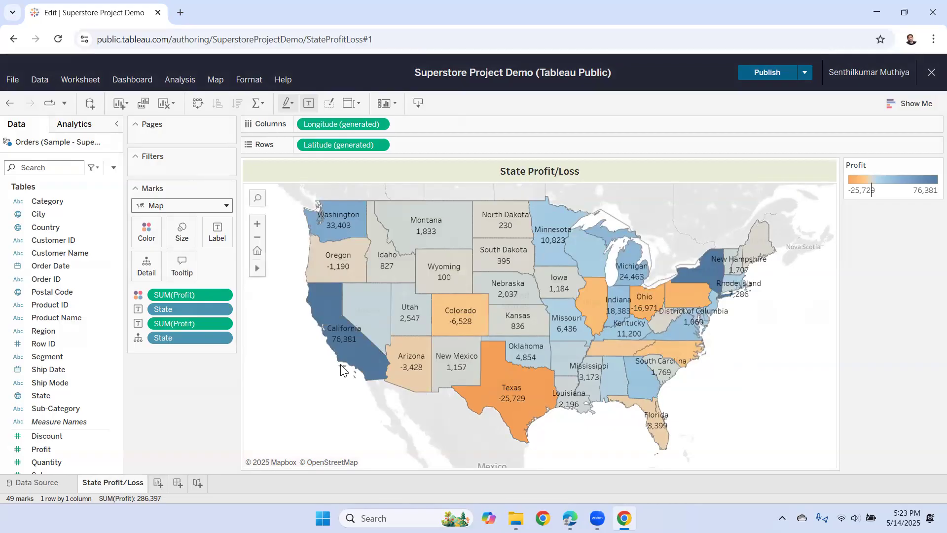
mouse_move(343, 346)
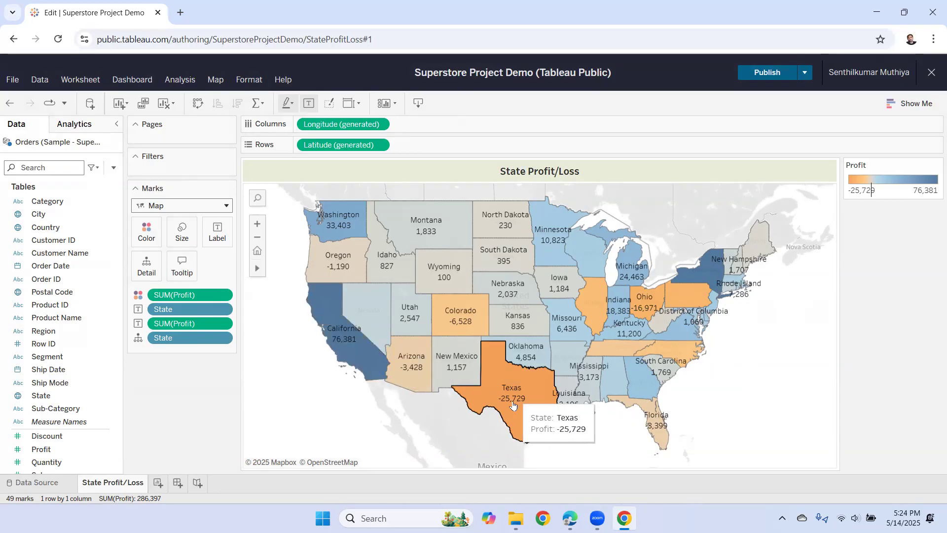
mouse_move(639, 313)
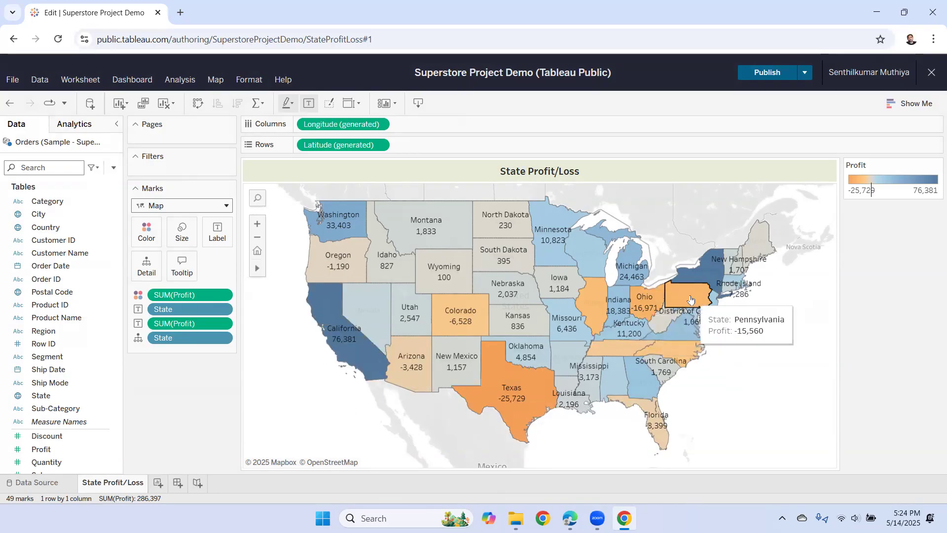
mouse_move(595, 301)
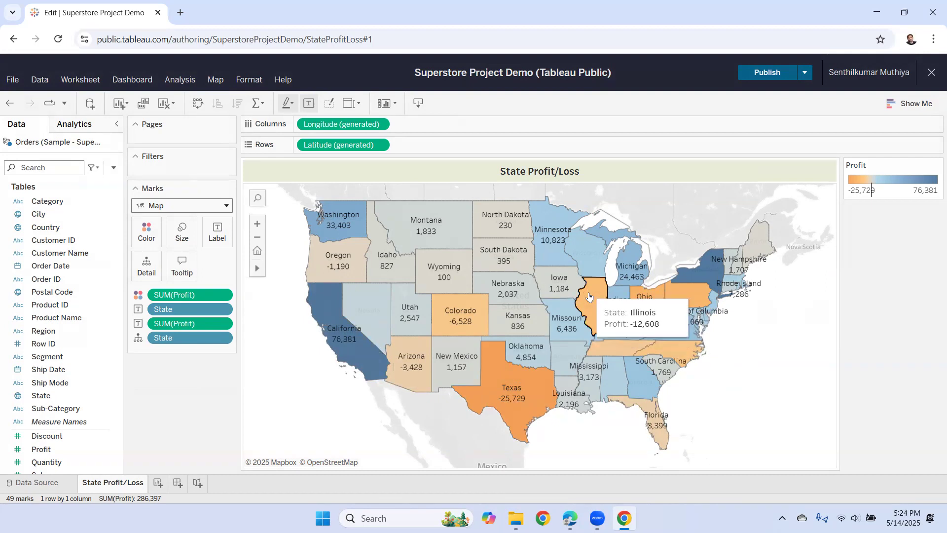
mouse_move(684, 349)
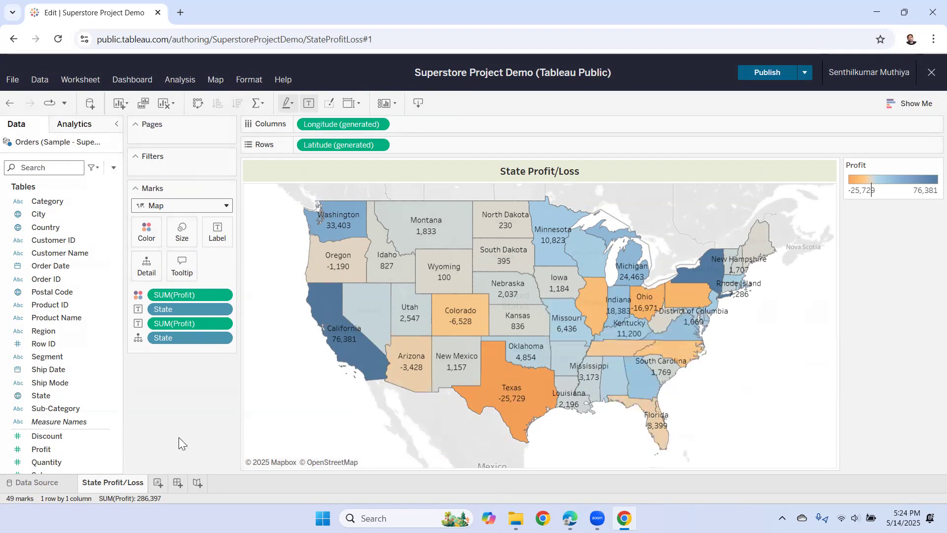
- Add a second worksheet and name it 'Sub-Category Profit/Loss'
click(157, 485)
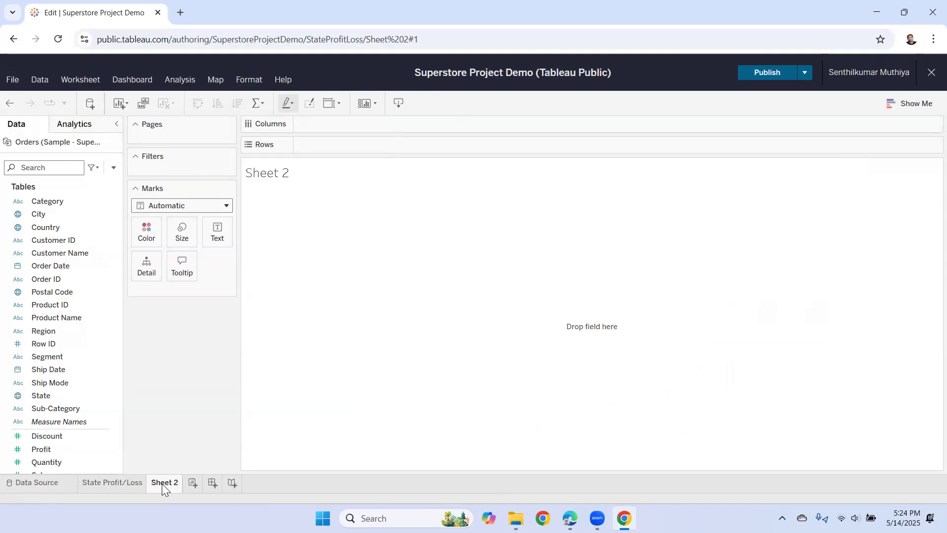
double_click(162, 484)
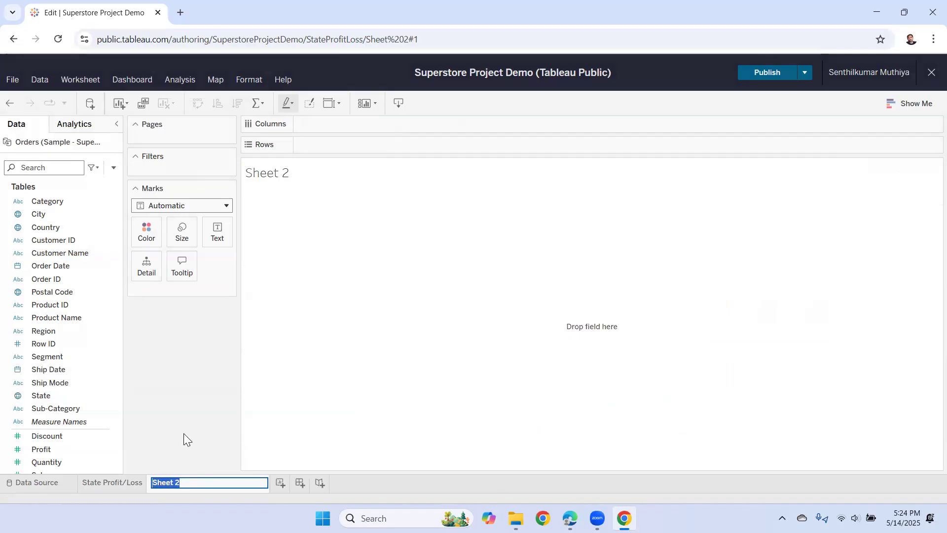
text(Sub-Category Profit/Loss)
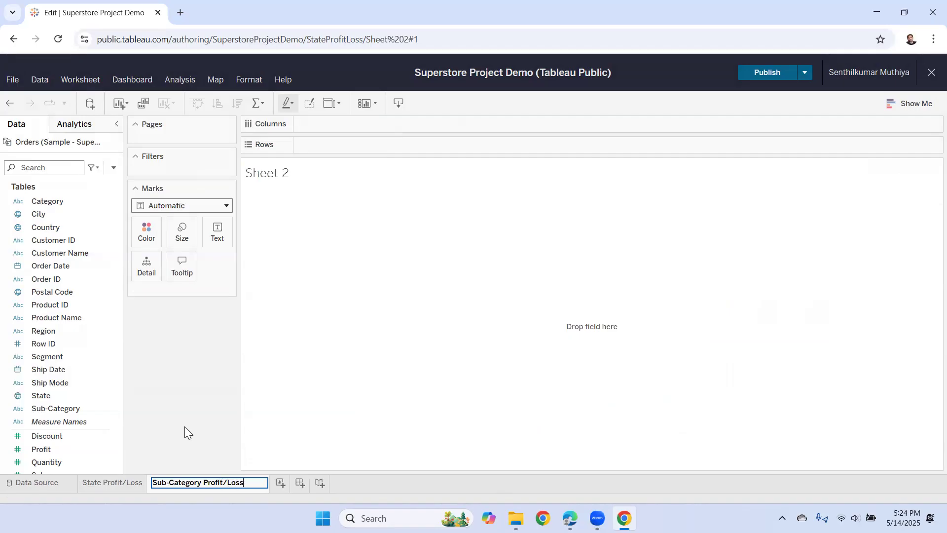
key(Return)
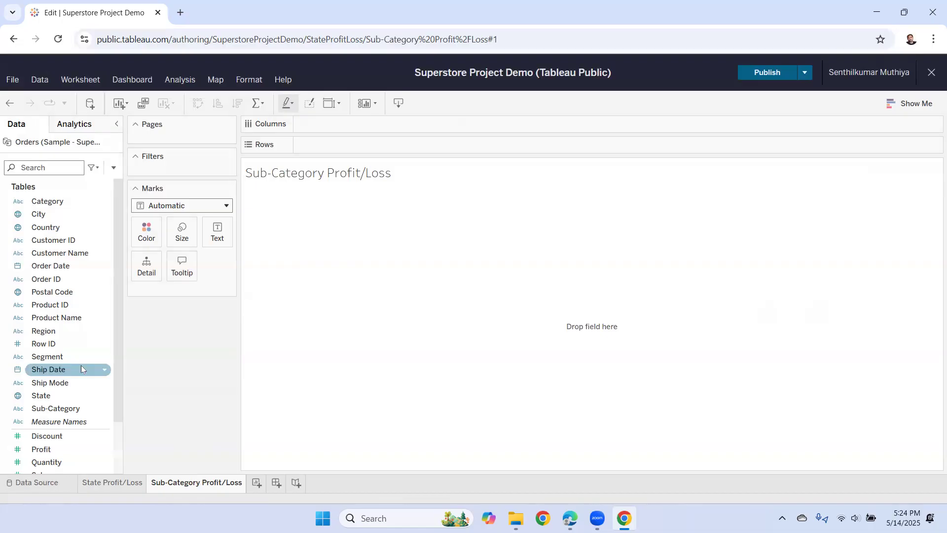
- Build horizontal Profit bars per Sub-Category row, each coloured by Sub-Category
click(58, 411)
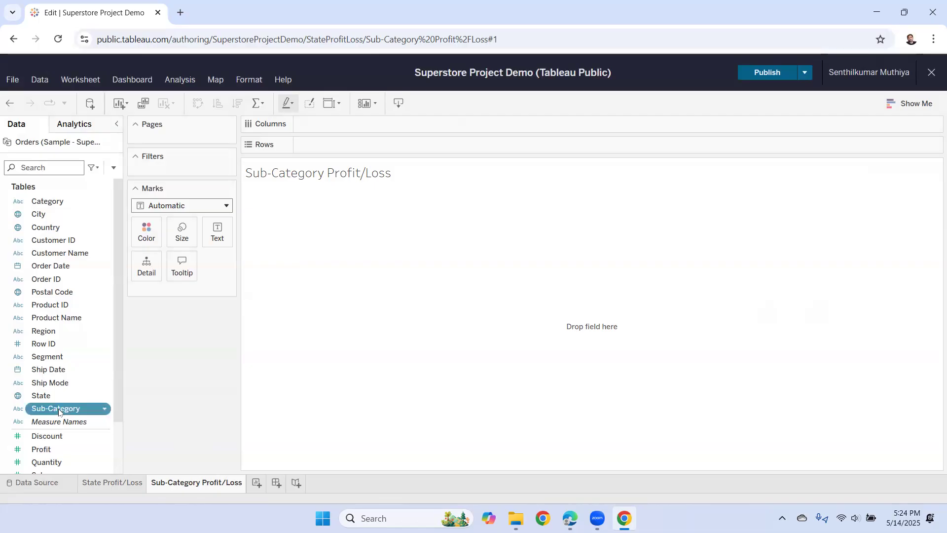
drag(58, 411, 342, 147)
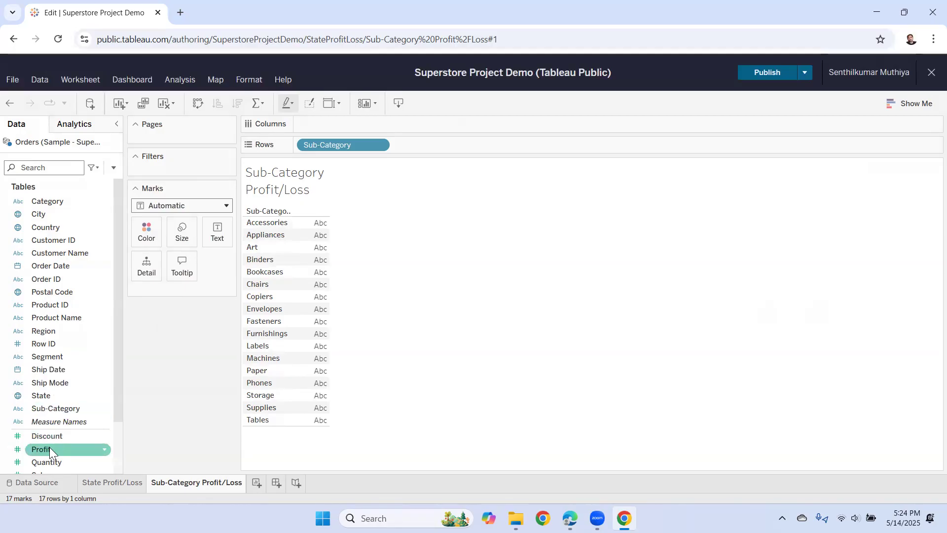
scroll(62, 446, down, 2)
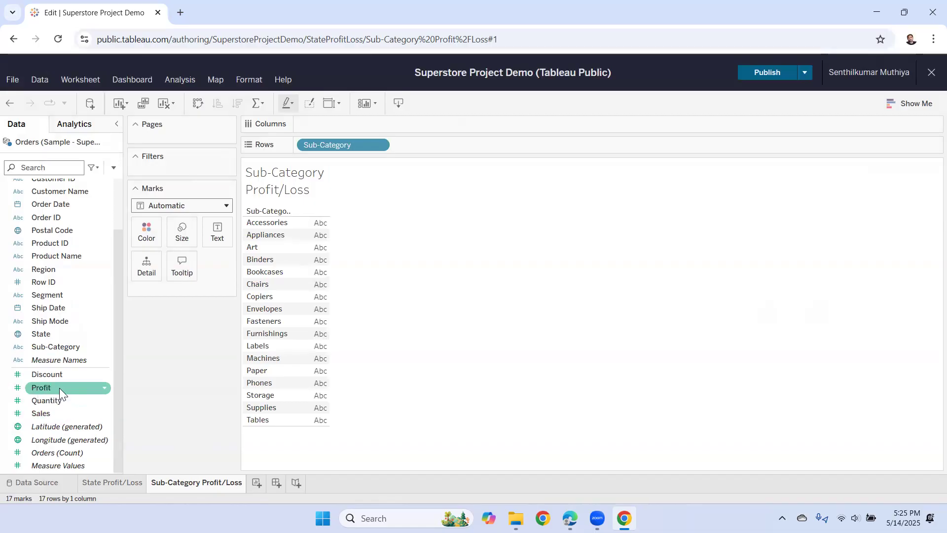
drag(59, 387, 306, 126)
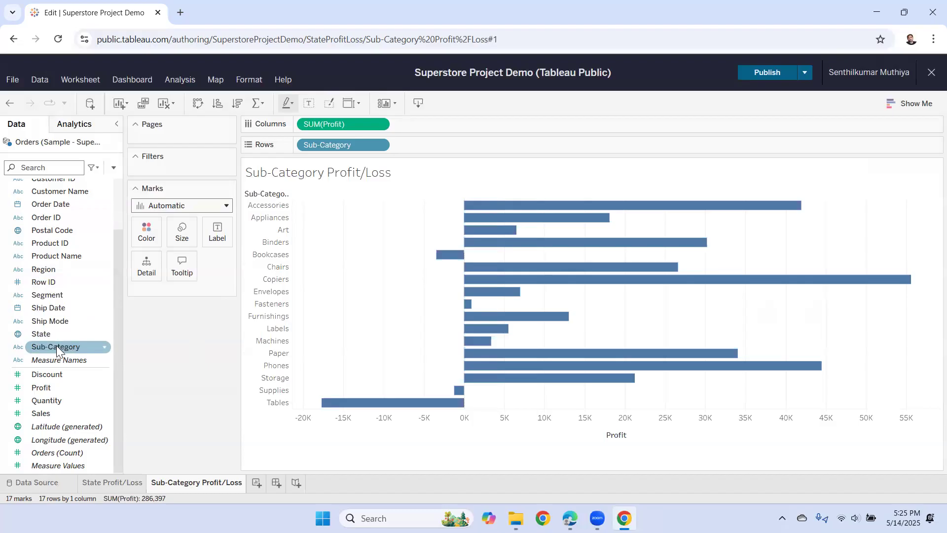
drag(54, 346, 146, 238)
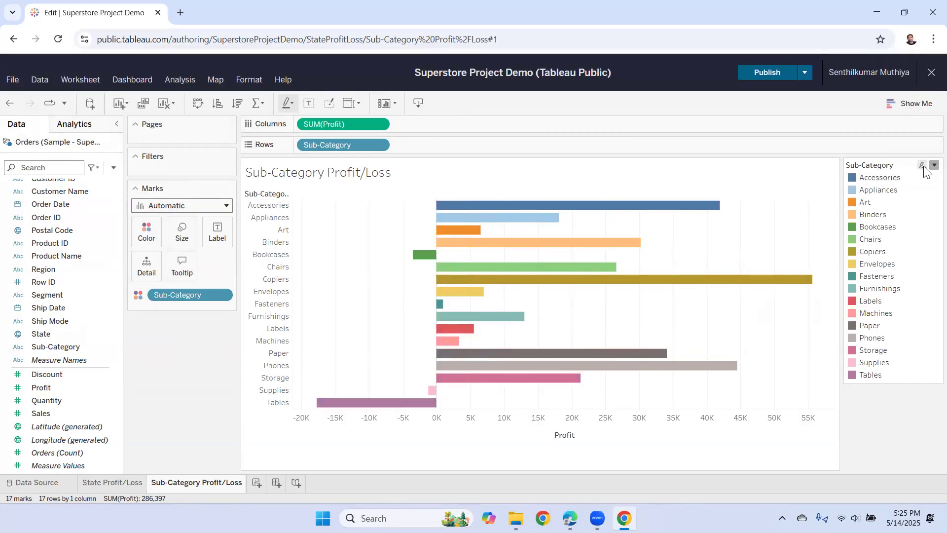
- Hide the colour legend, fit the chart to Entire View, and label every bar with its profit
click(934, 165)
click(908, 290)
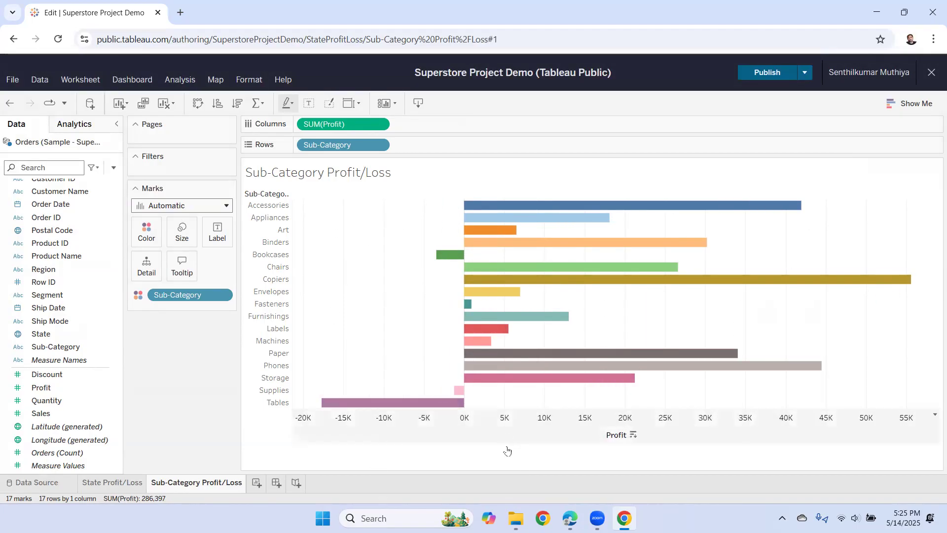
click(359, 103)
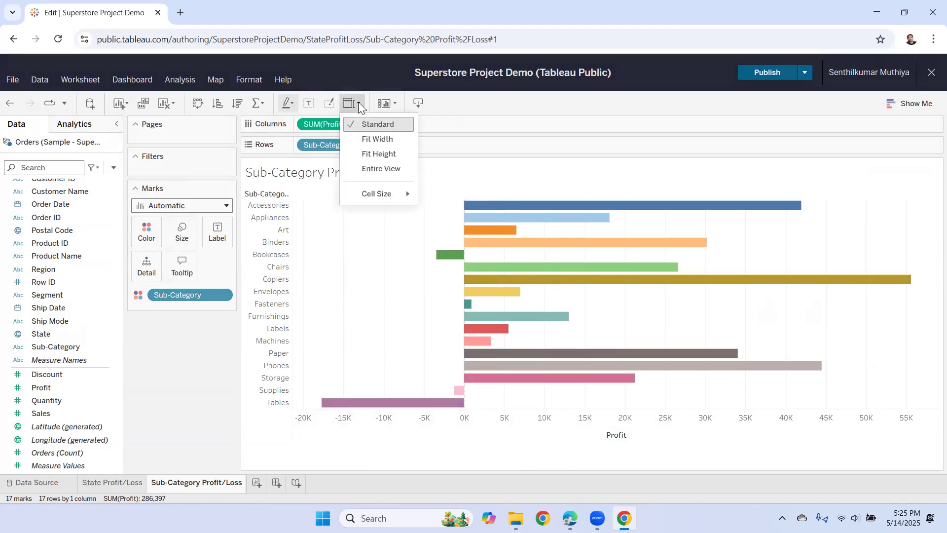
click(375, 167)
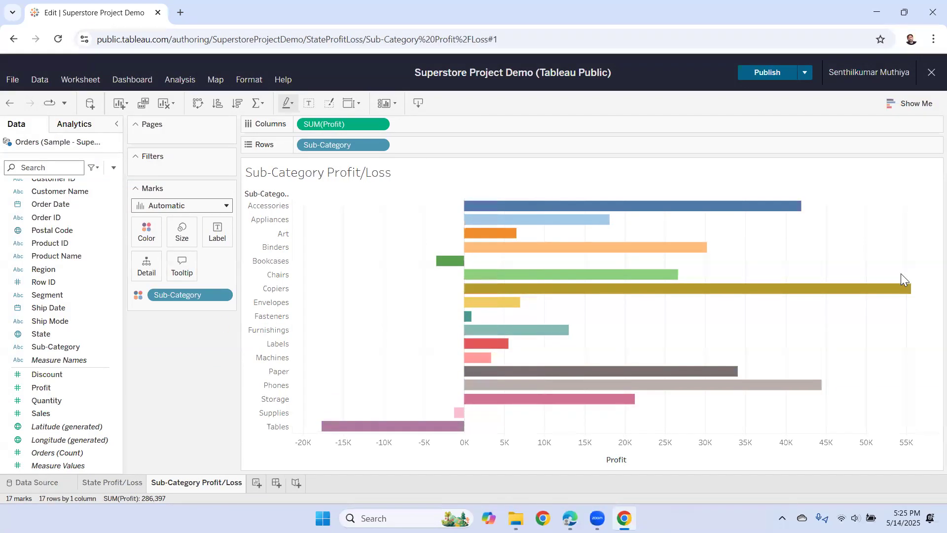
click(309, 103)
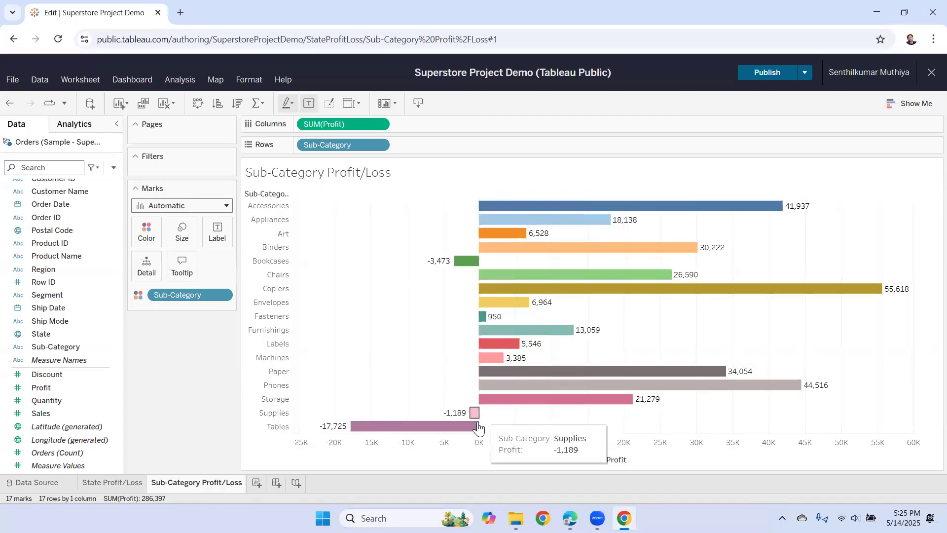
mouse_move(358, 425)
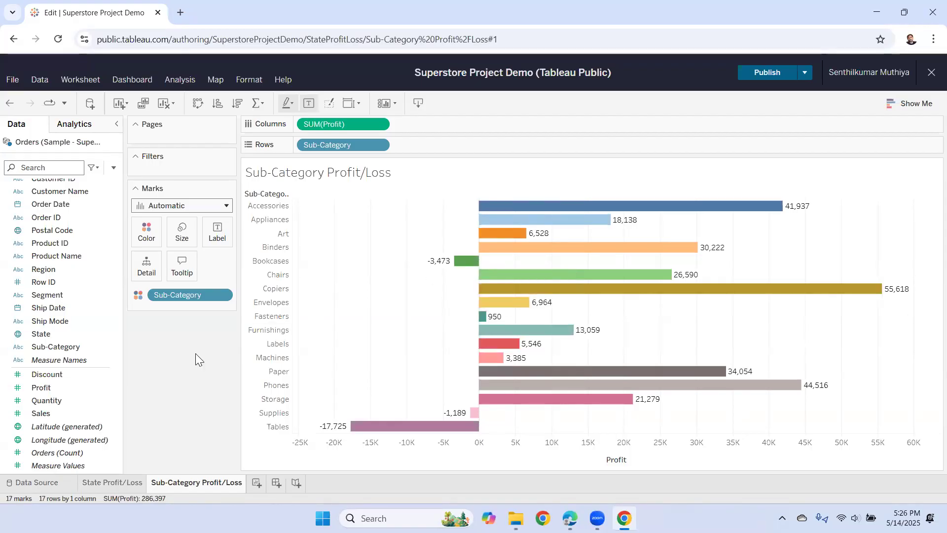
- Format the chart title as Tableau Bold, size 12, centre-aligned
double_click(375, 177)
drag(303, 245, 212, 245)
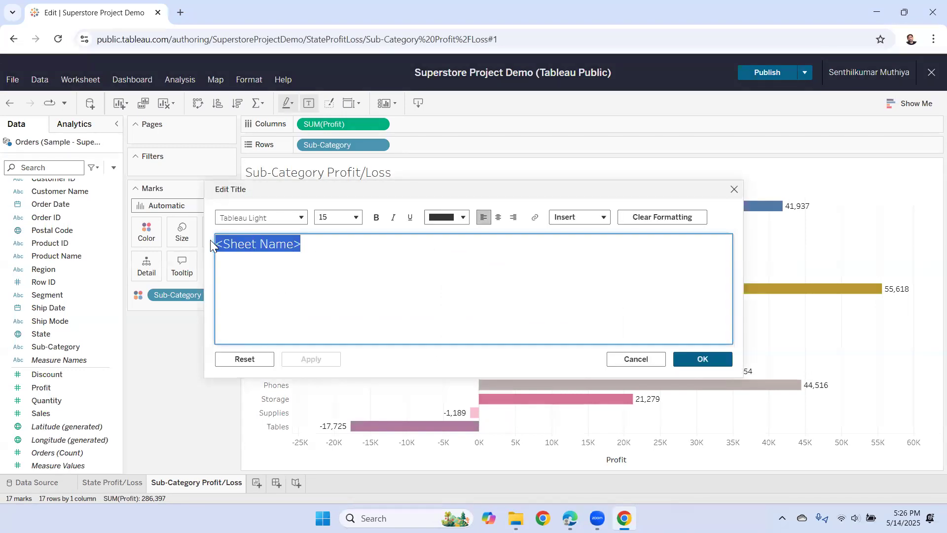
click(300, 218)
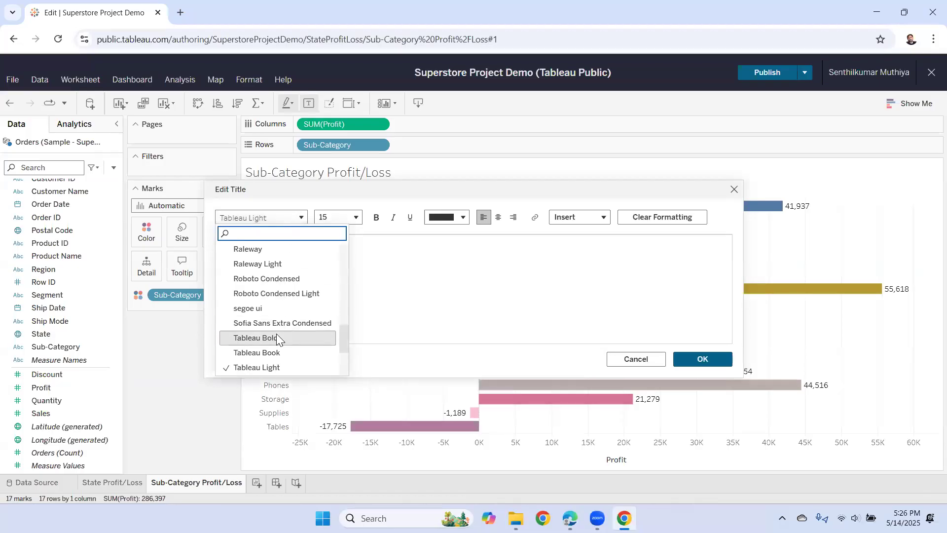
click(277, 336)
click(354, 218)
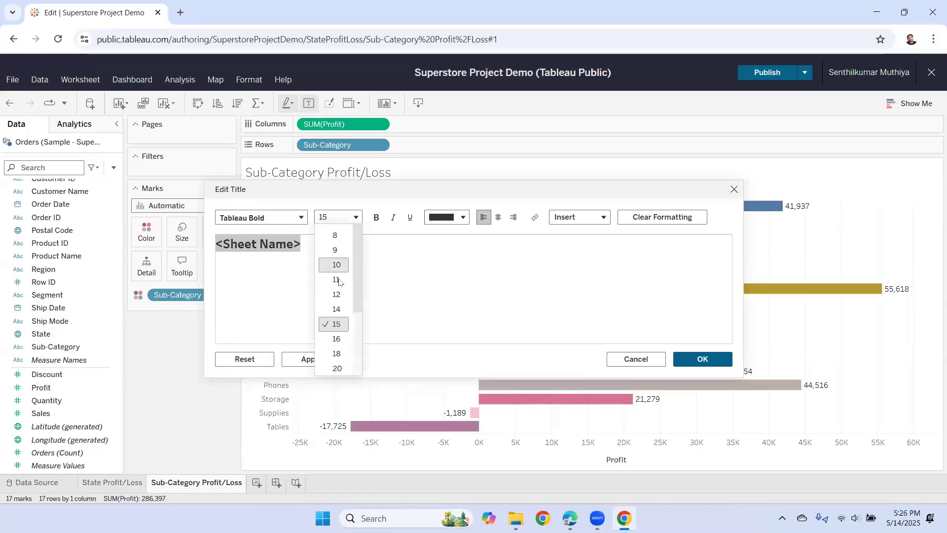
click(336, 294)
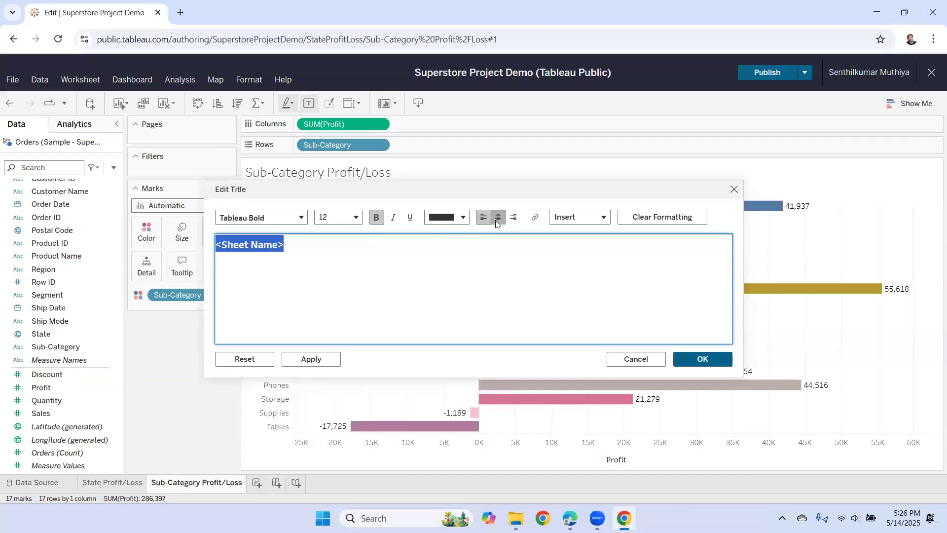
click(498, 217)
click(690, 362)
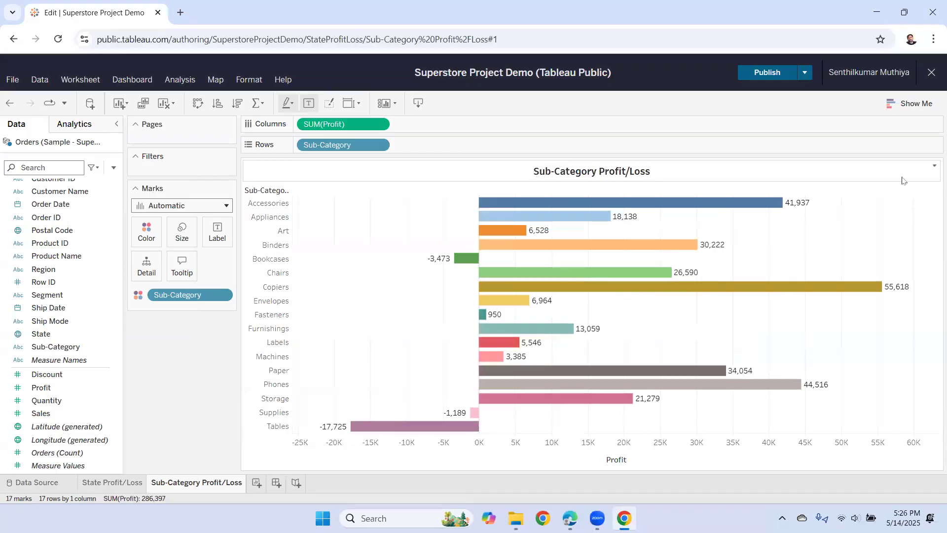
- Give the title a pale green background band
click(934, 170)
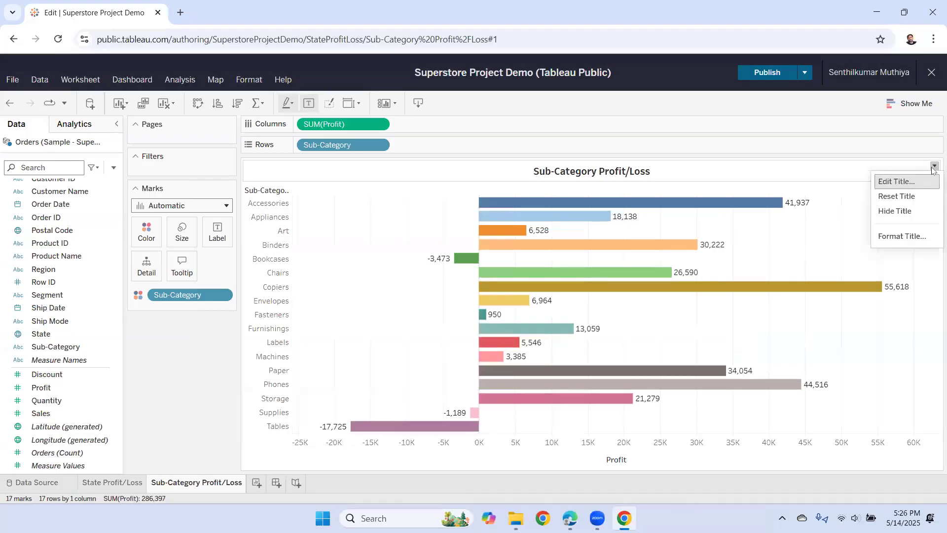
click(908, 236)
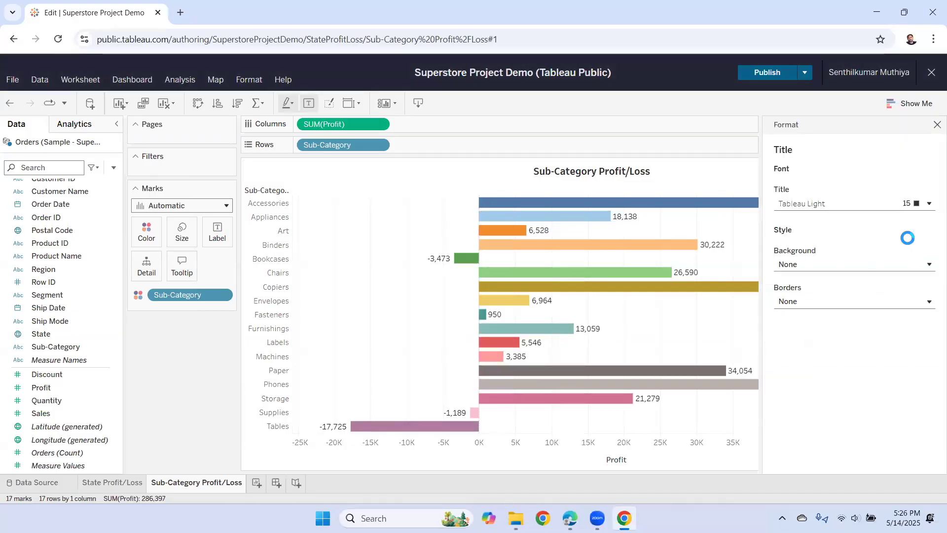
click(928, 266)
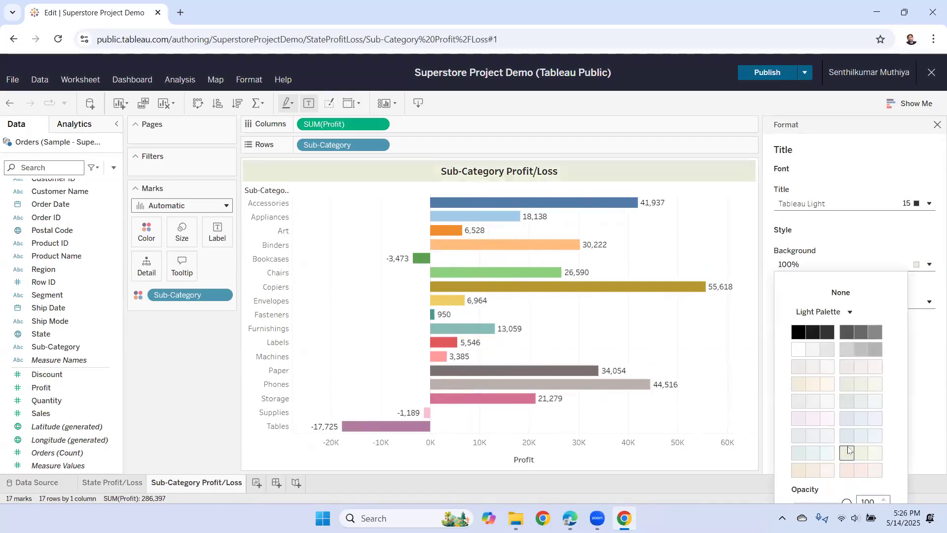
click(937, 124)
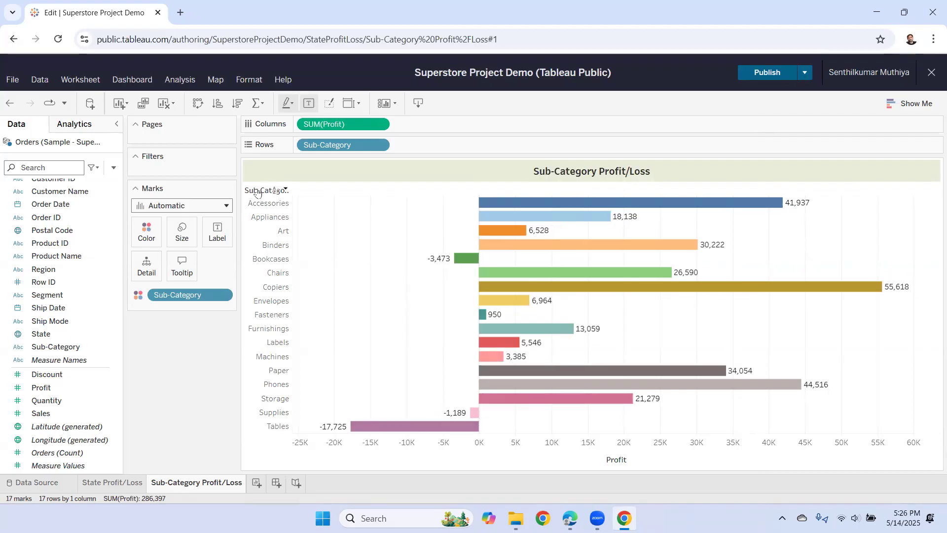
- Hide the Sub-Category field label for rows
right_click(258, 192)
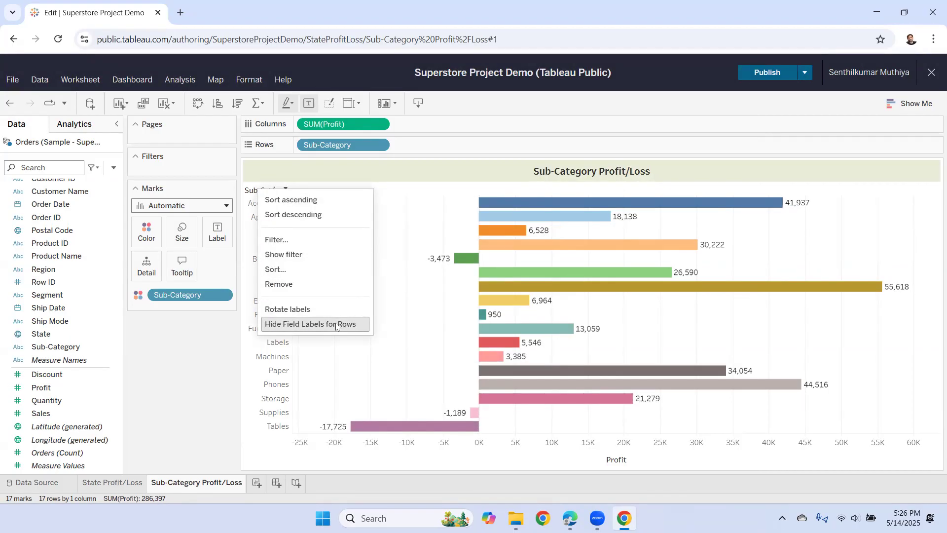
click(360, 324)
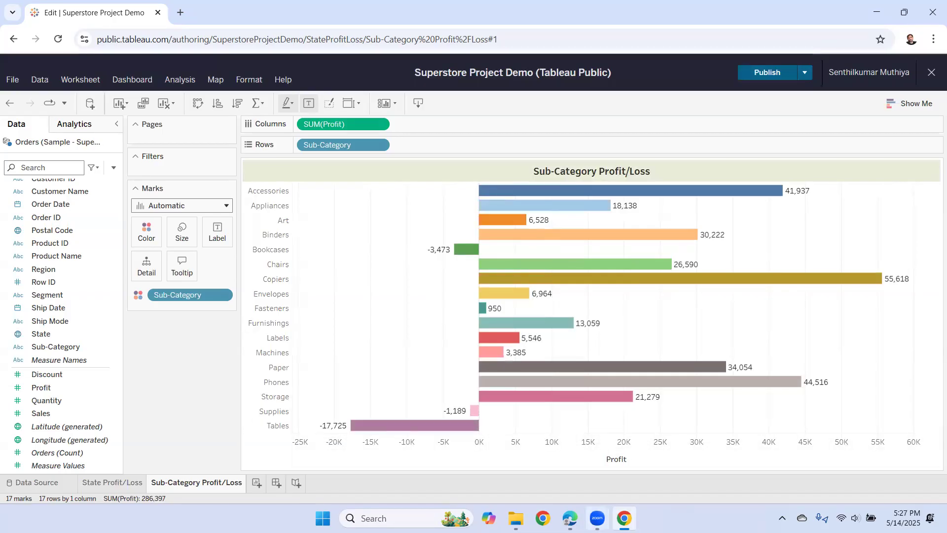
click(570, 518)
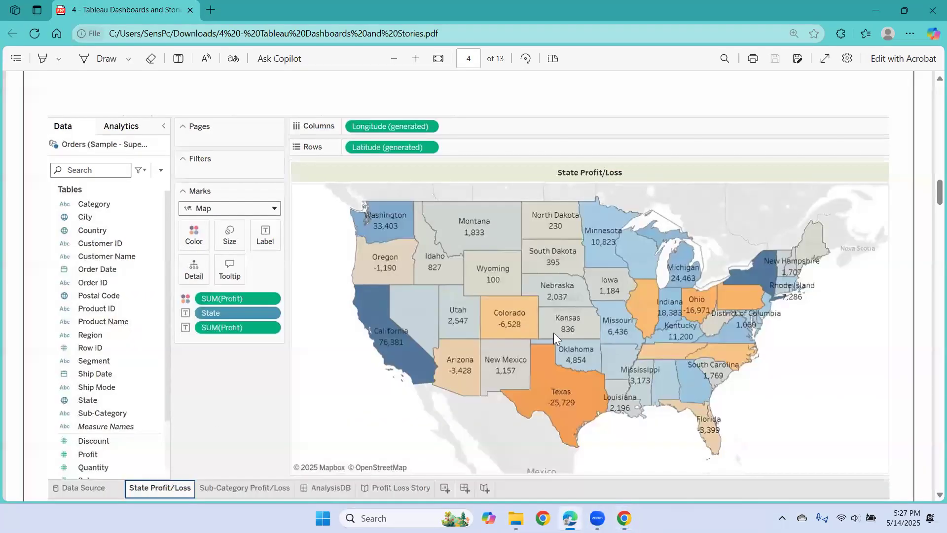
scroll(553, 332, down, 8)
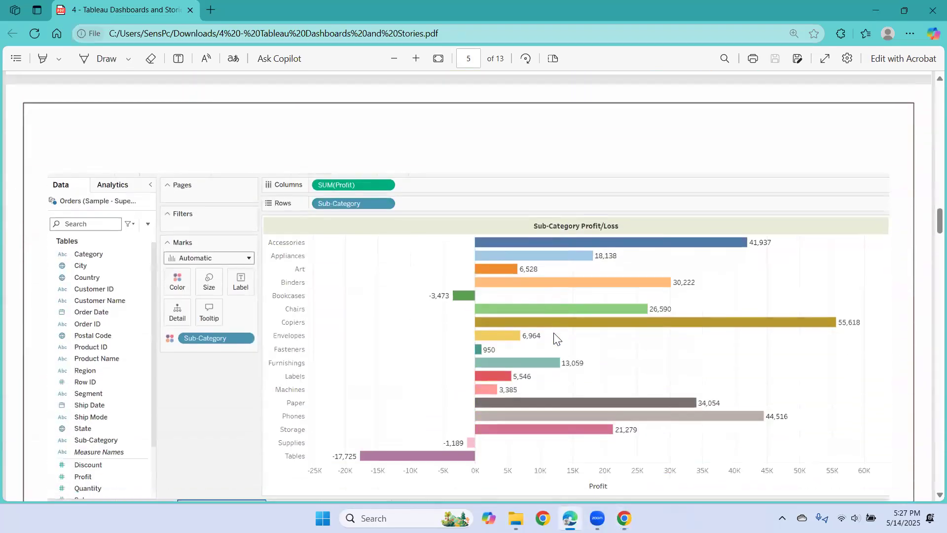
scroll(383, 267, down, 1)
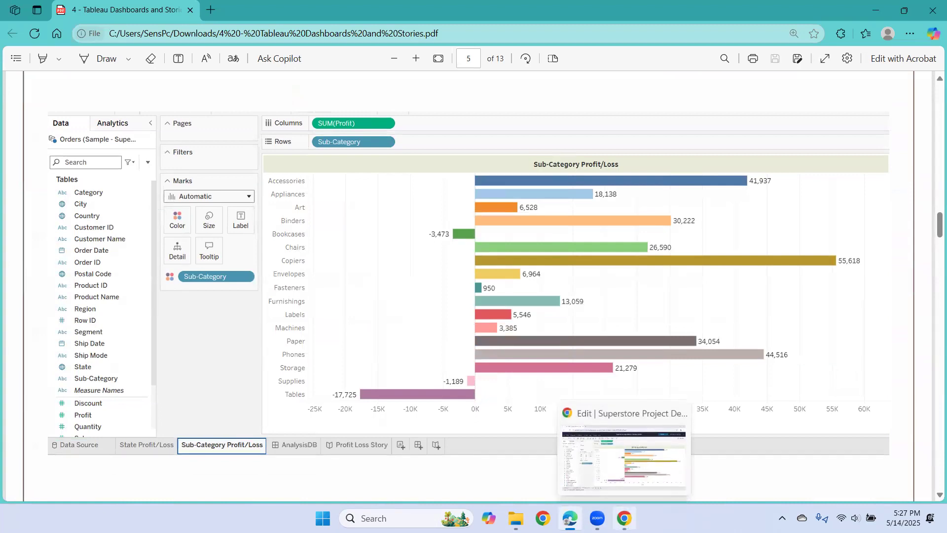
click(624, 518)
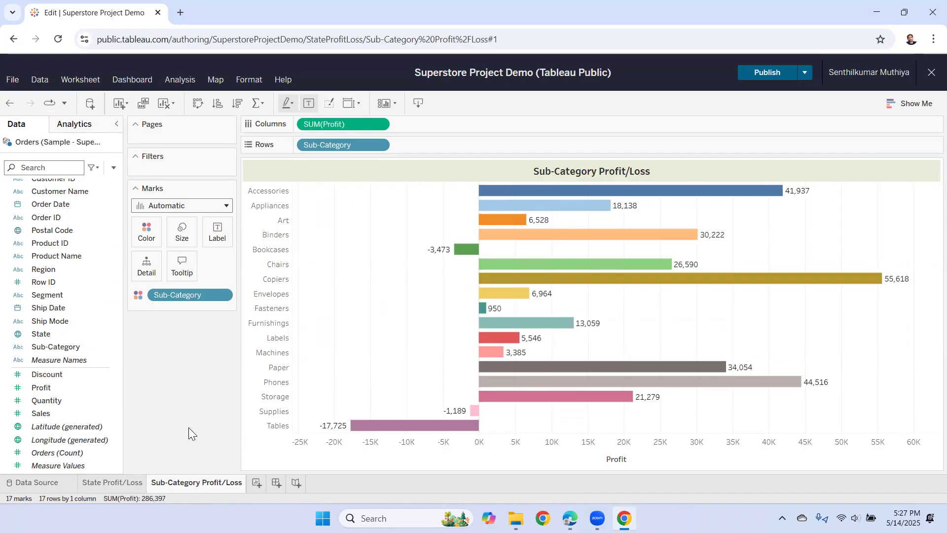
- Create a new dashboard and name it 'AnalysisDB'
click(277, 484)
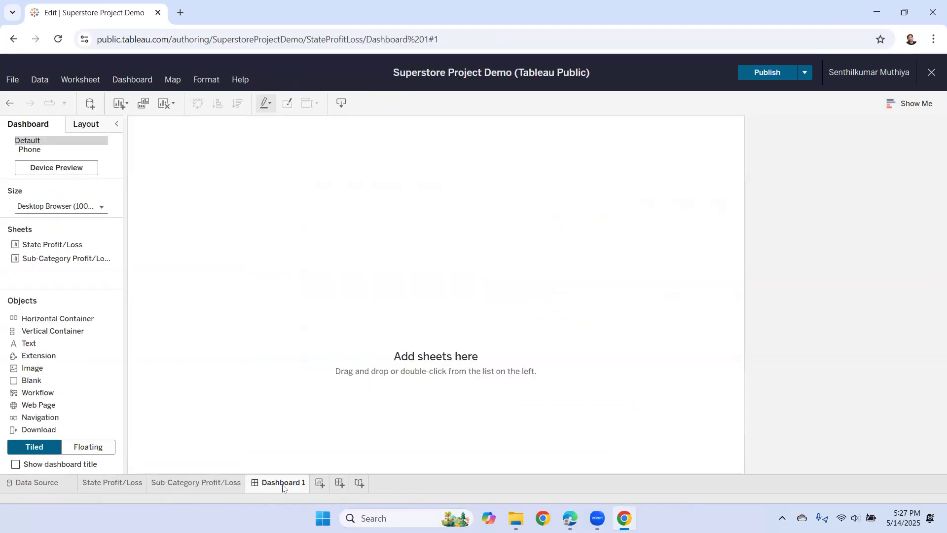
double_click(283, 485)
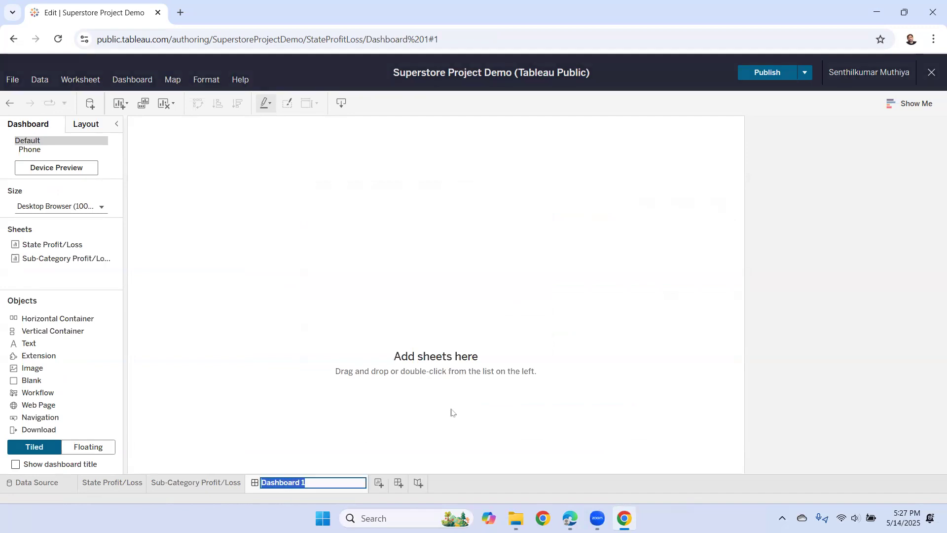
text(Analysis)
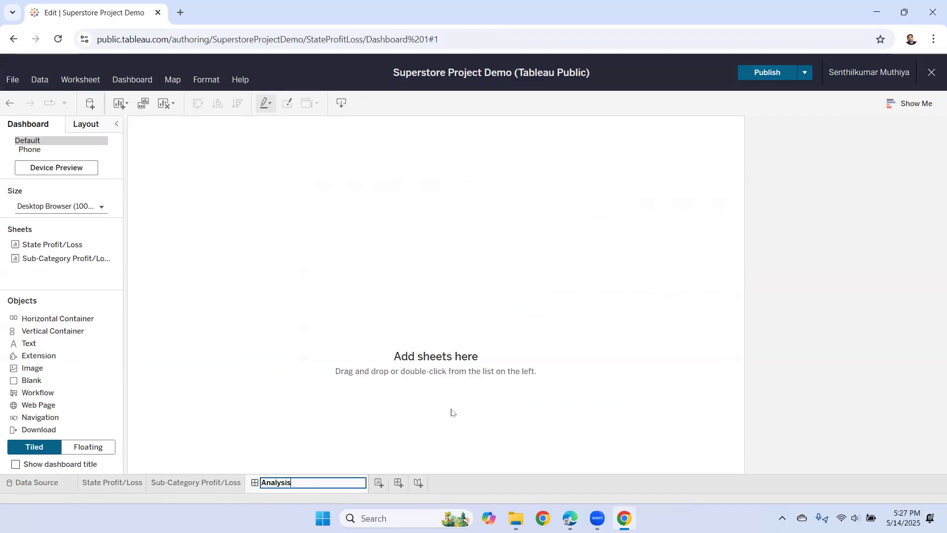
text(DB)
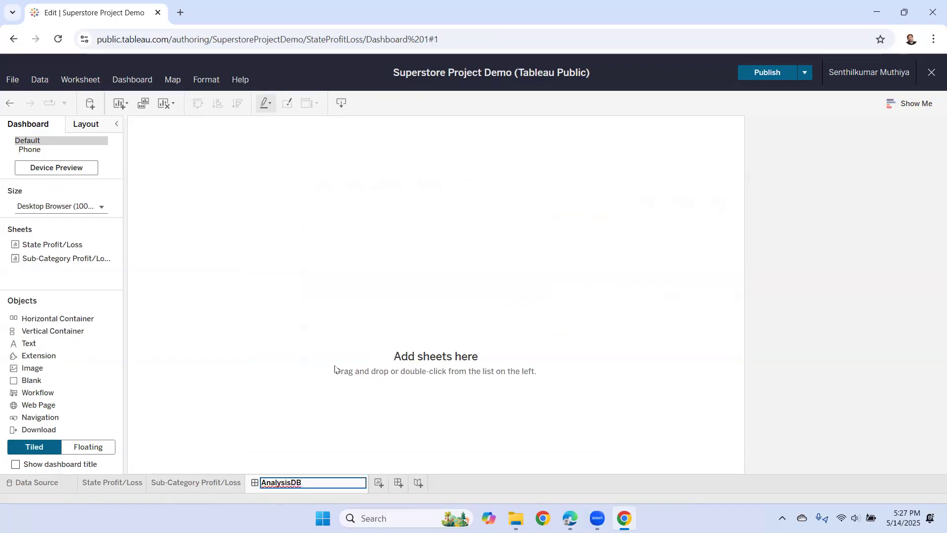
key(Return)
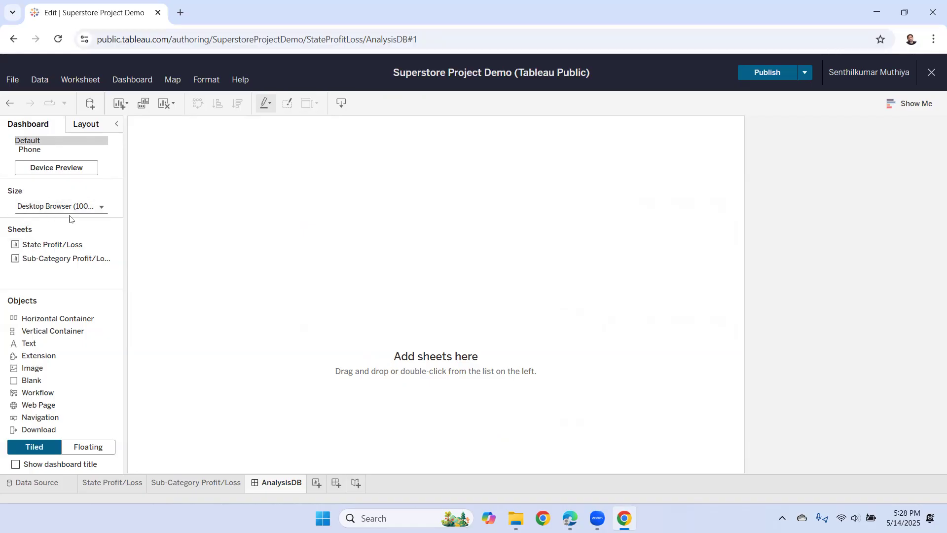
- Switch the AnalysisDB dashboard Size setting to Automatic
click(102, 207)
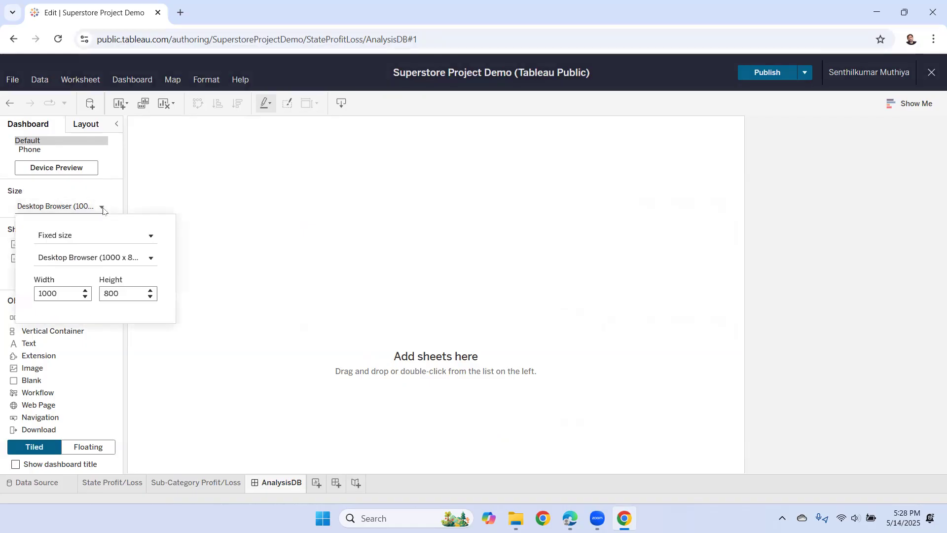
click(150, 236)
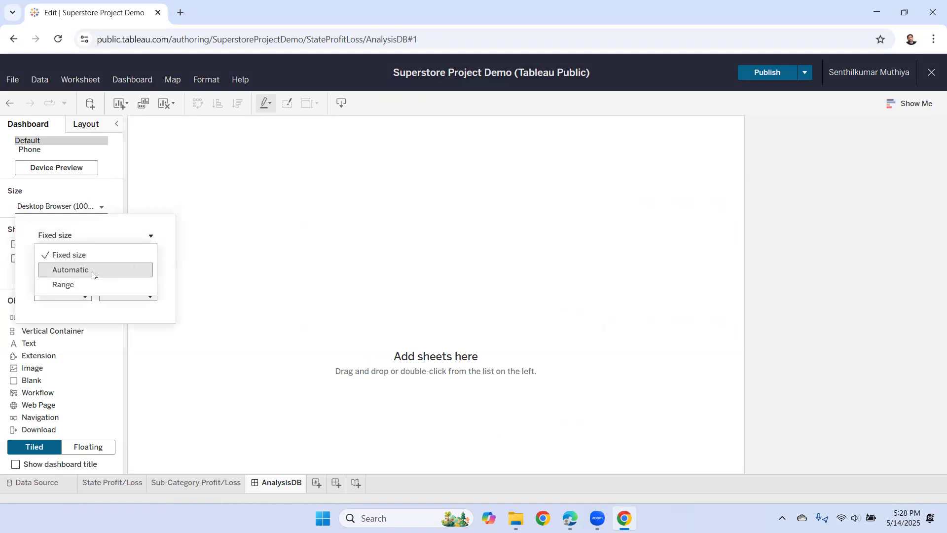
click(132, 271)
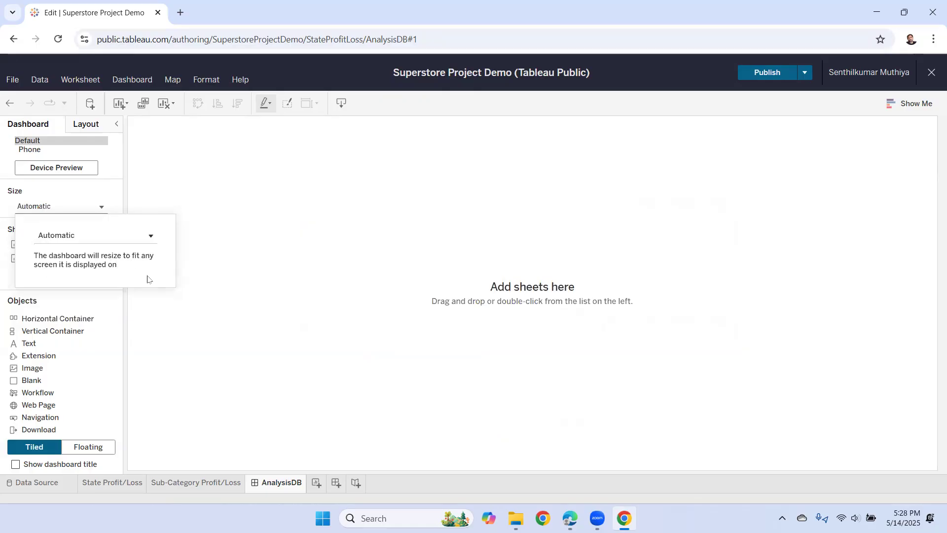
click(290, 279)
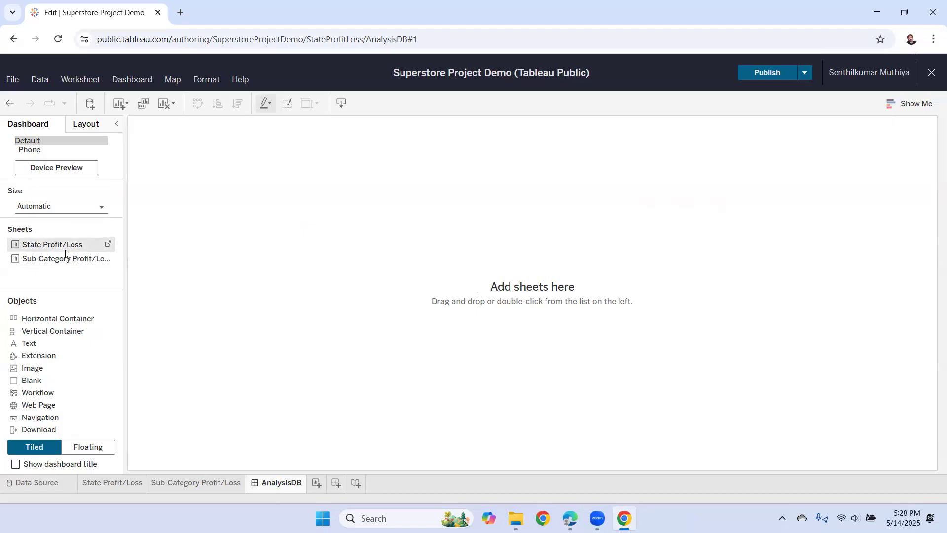
- Place the State Profit/Loss map on the left and the Sub-Category Profit/Loss bars on the right
drag(52, 244, 217, 269)
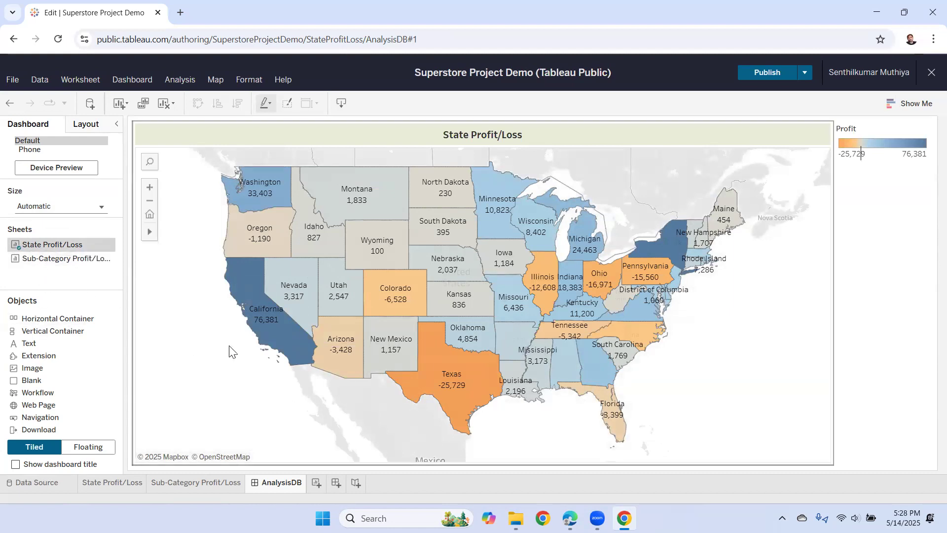
mouse_move(449, 323)
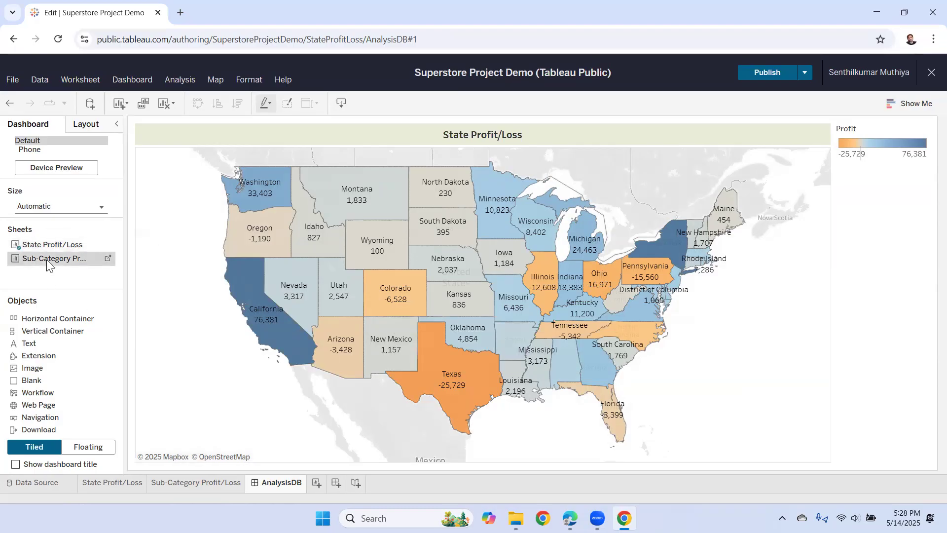
drag(47, 257, 720, 315)
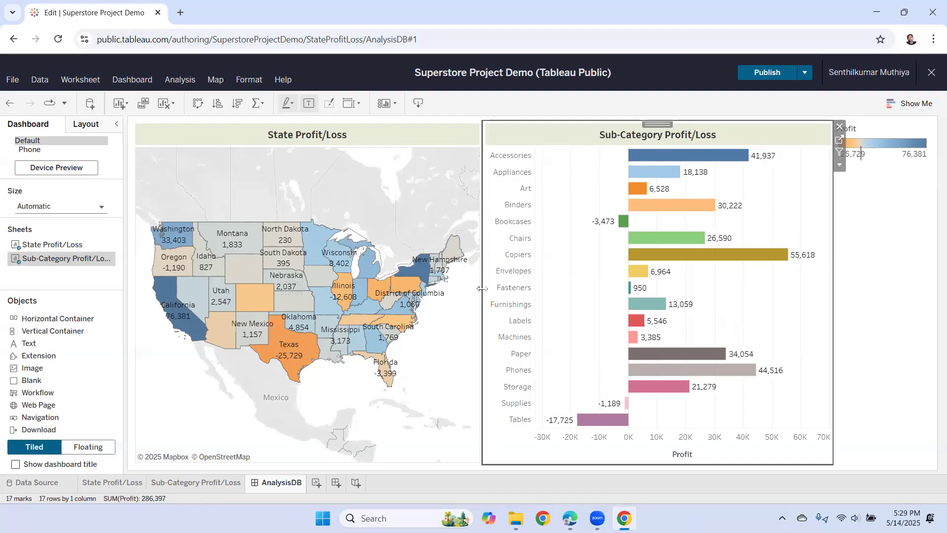
- Drag the divider to widen the map and narrow the bar chart
drag(482, 289, 615, 290)
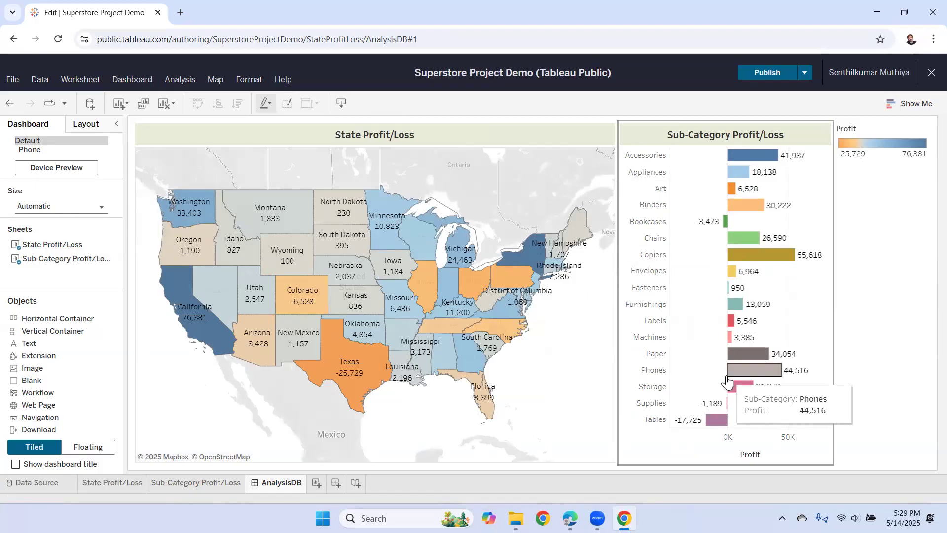
click(620, 322)
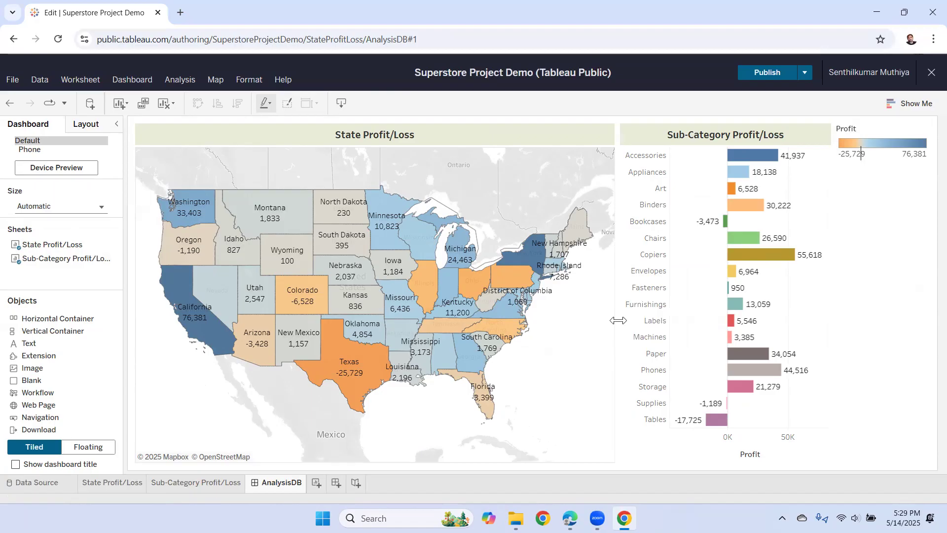
click(623, 320)
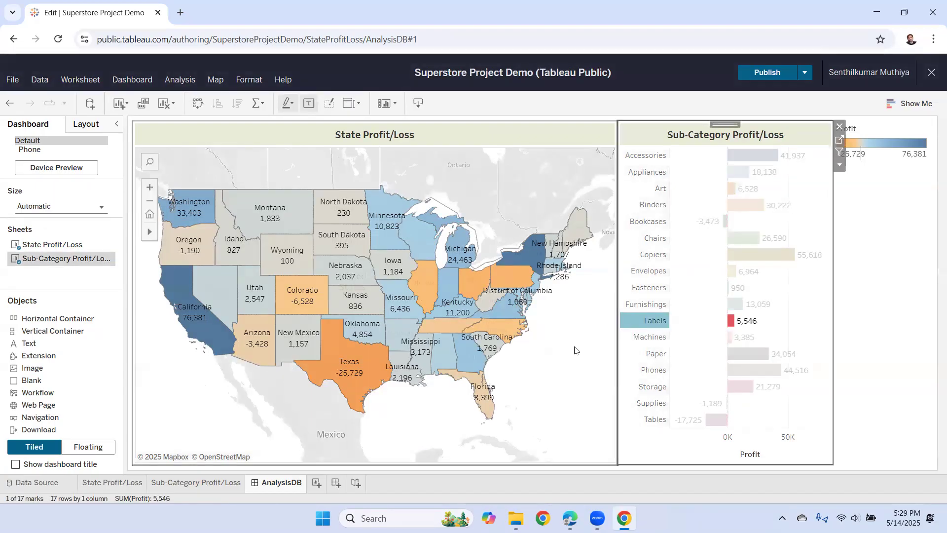
click(575, 350)
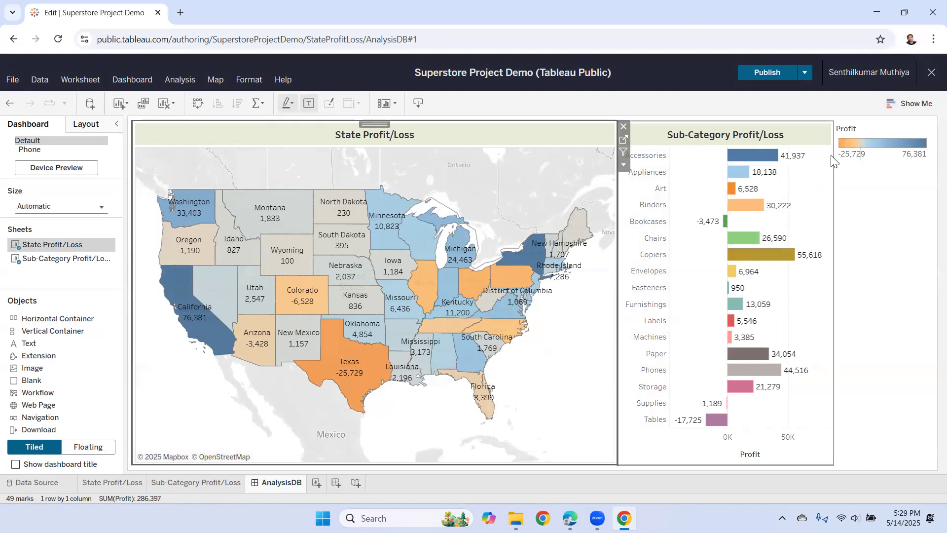
- Float the Profit legend, shrink it, and position it on the map southeast of the US
click(876, 212)
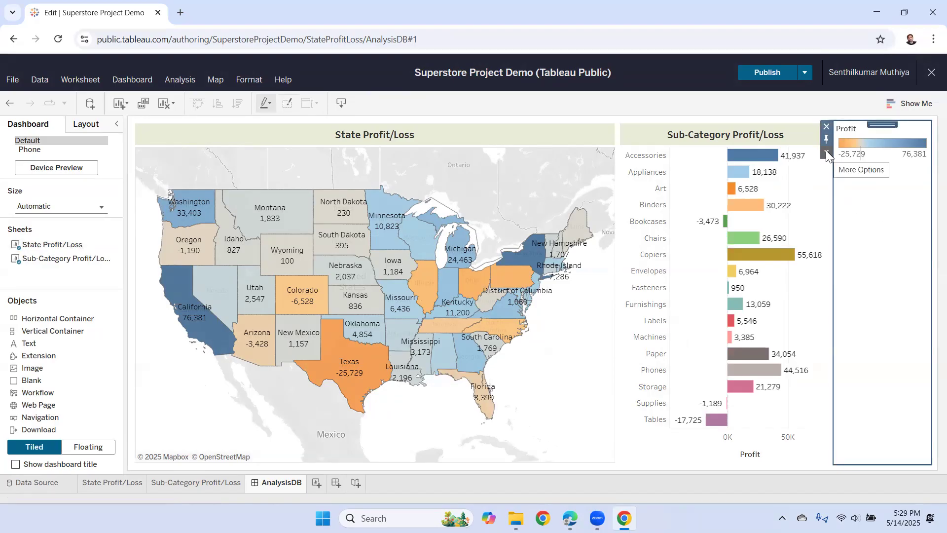
click(79, 446)
click(51, 450)
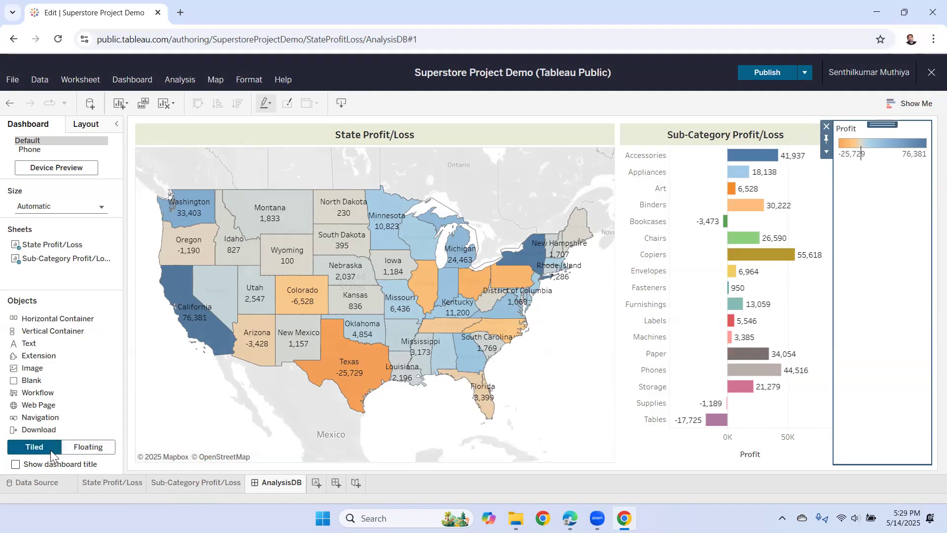
click(827, 153)
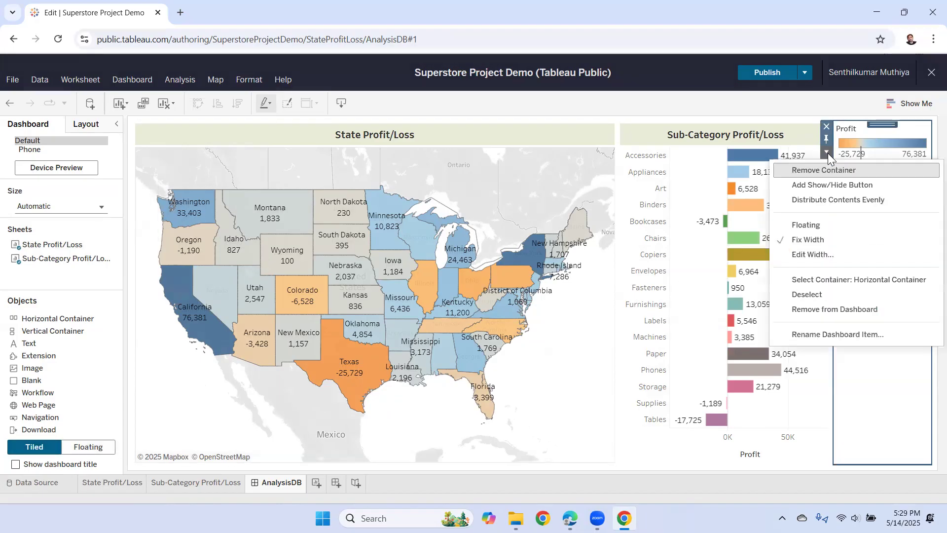
click(820, 226)
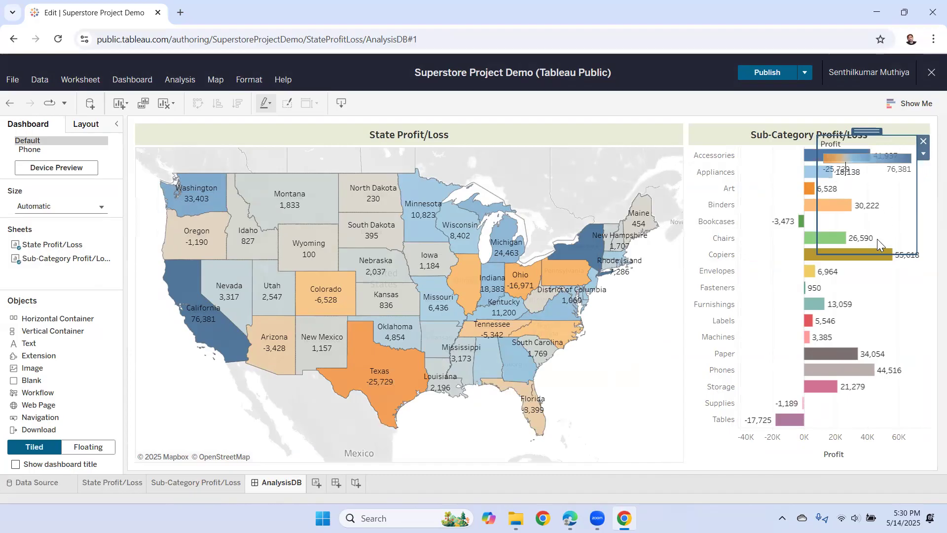
drag(869, 252, 869, 189)
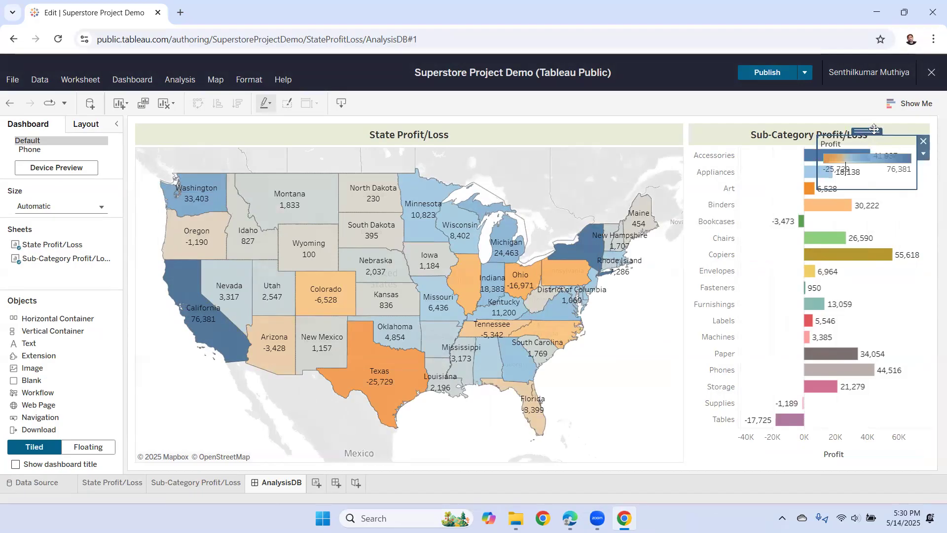
drag(872, 130, 619, 349)
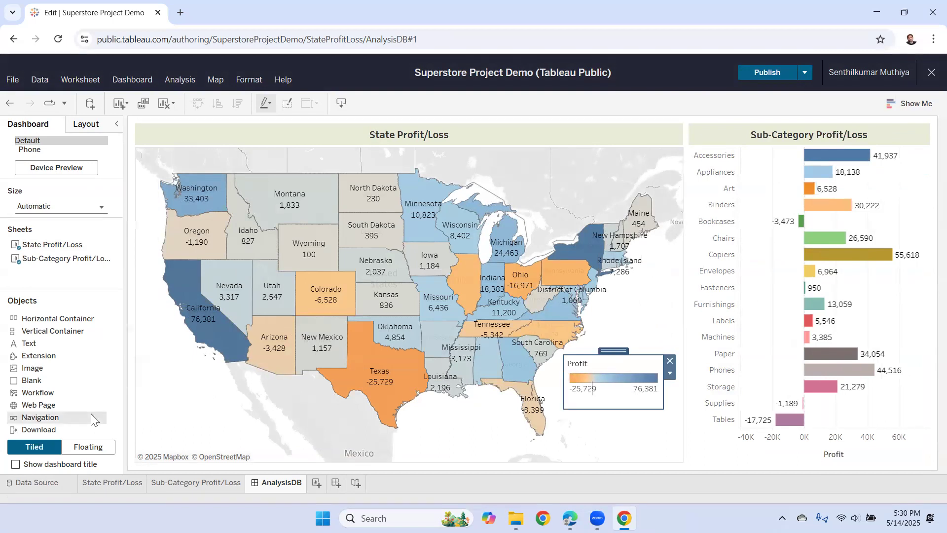
click(177, 408)
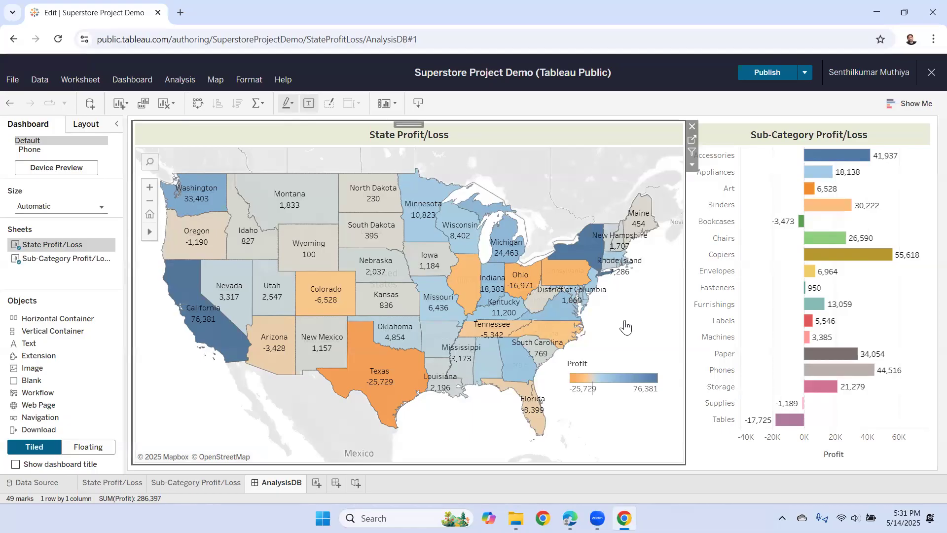
mouse_move(222, 350)
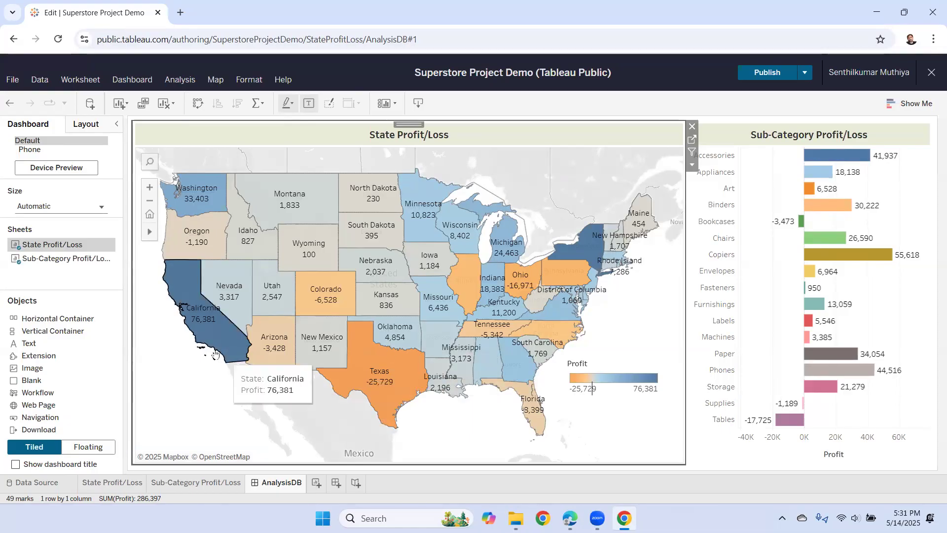
click(202, 324)
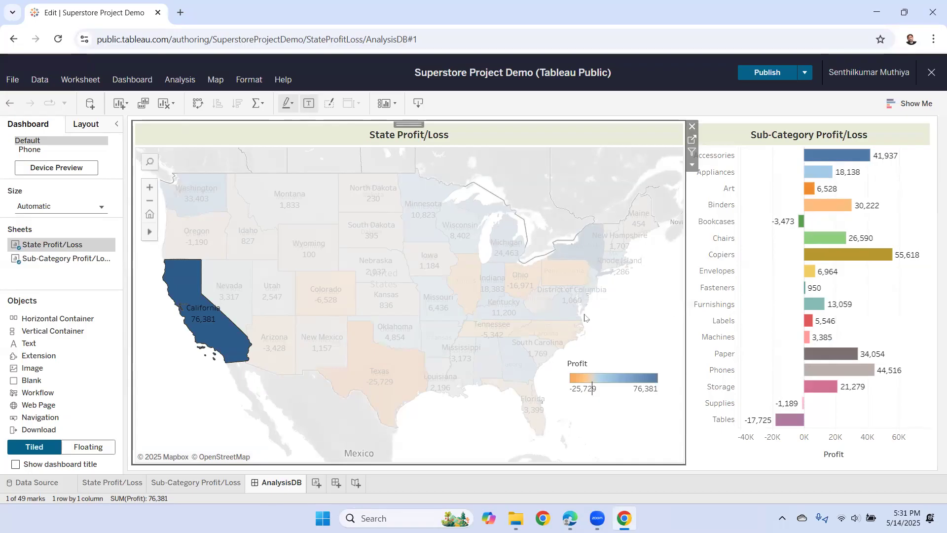
click(200, 392)
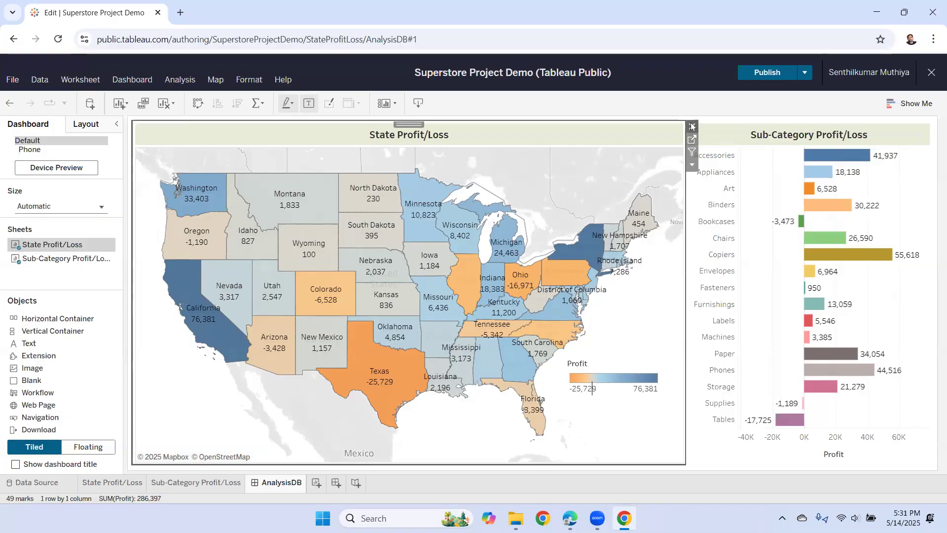
- Use the state map as a filter and select California to filter the bars
click(693, 152)
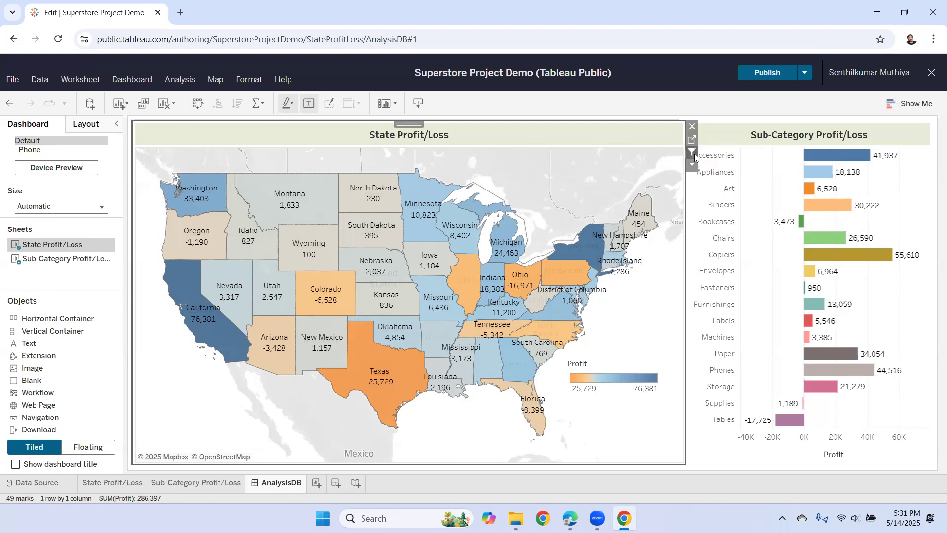
mouse_move(553, 275)
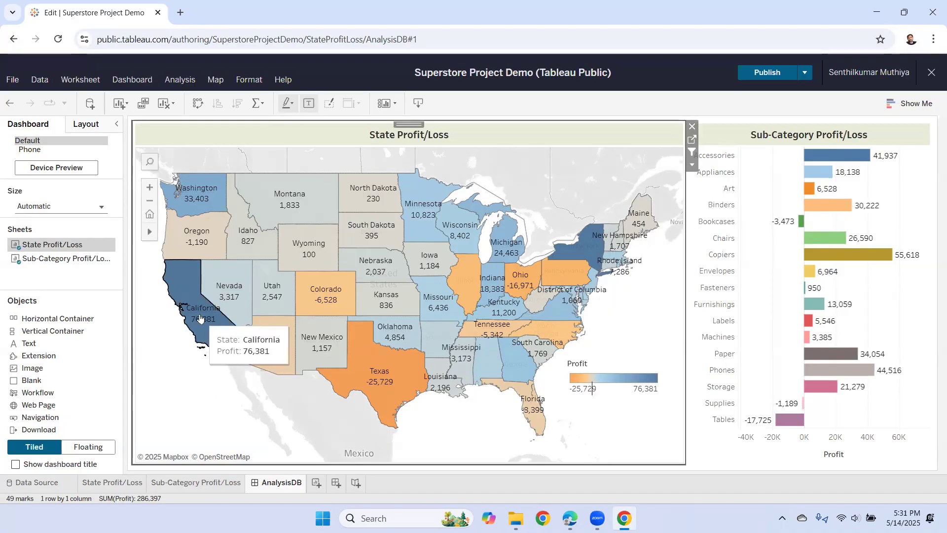
click(189, 334)
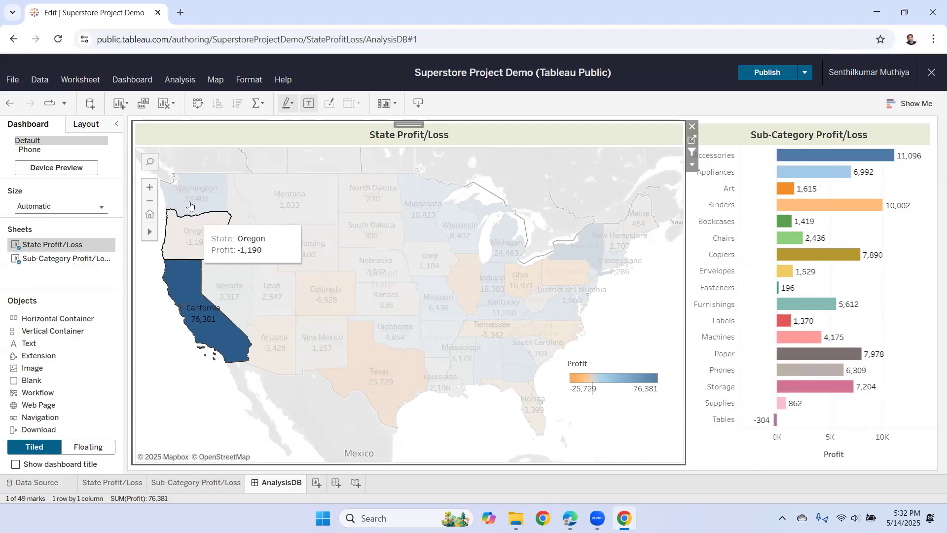
- Test the filter on Washington, Ohio and Texas, clearing each selection afterwards
click(208, 216)
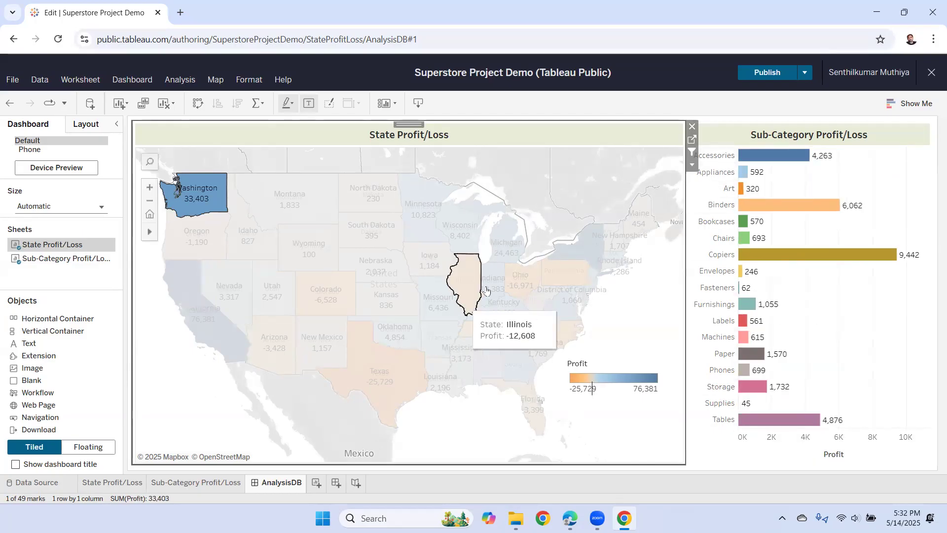
click(521, 279)
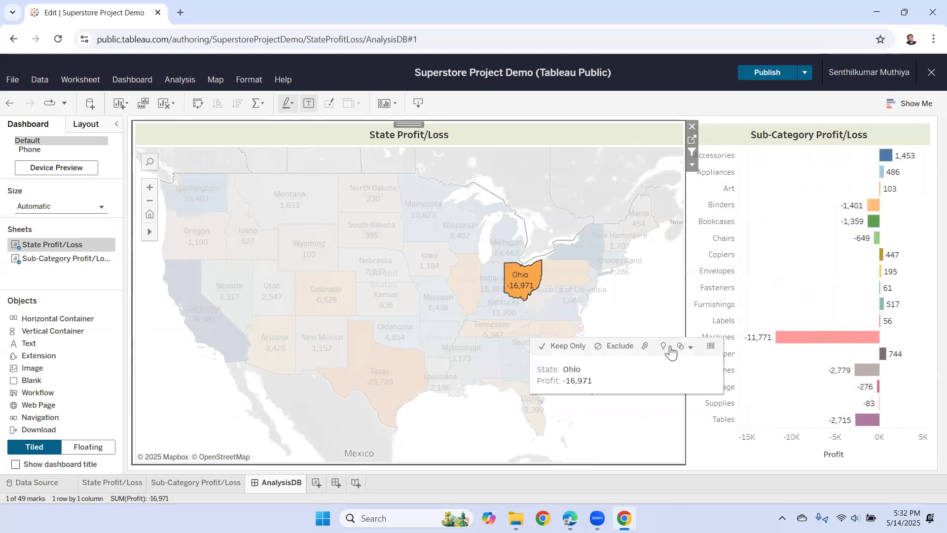
mouse_move(766, 341)
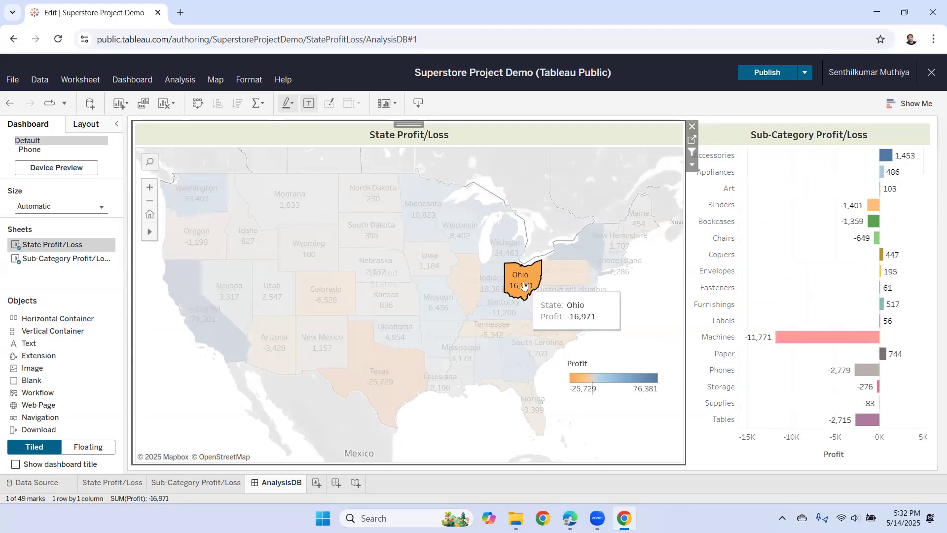
click(186, 387)
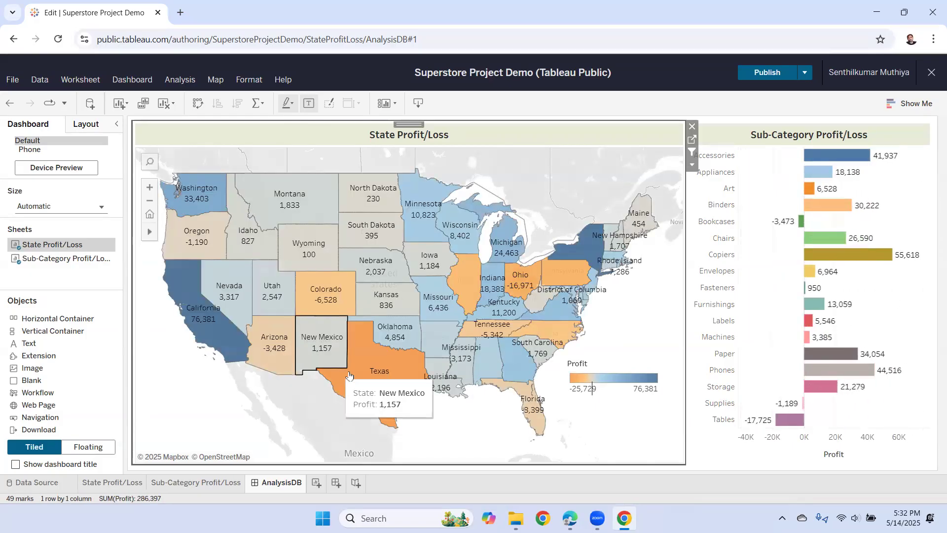
click(369, 367)
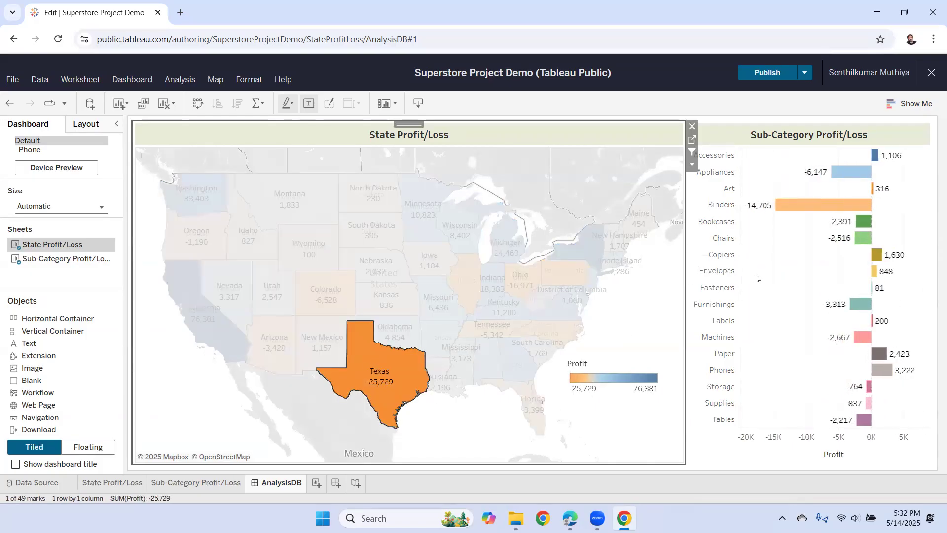
click(376, 370)
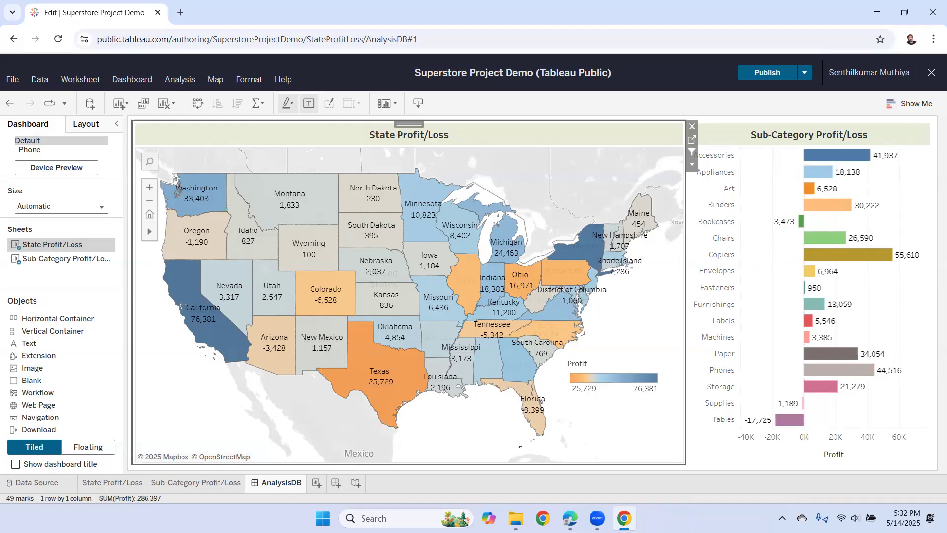
mouse_move(379, 295)
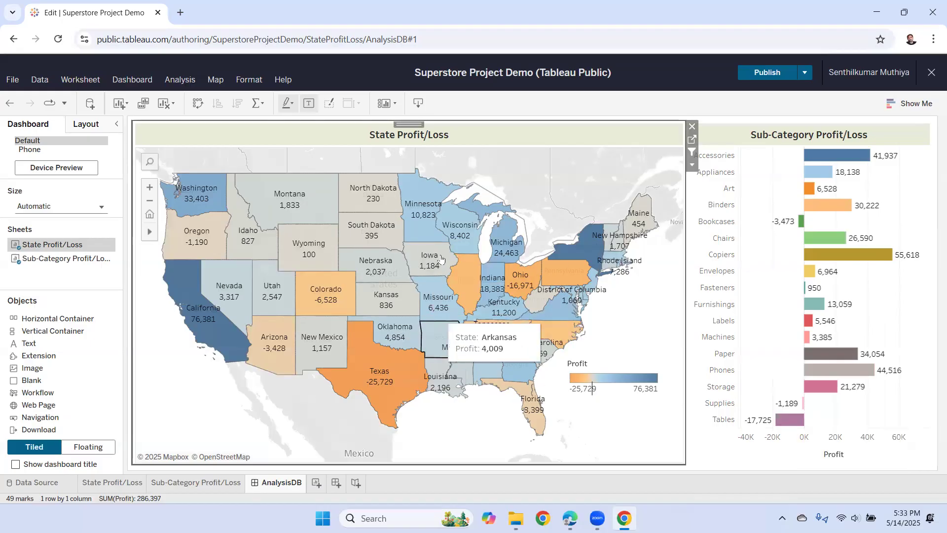
- Use the Sub-Category chart as a filter for the State map and test it with Tables
click(759, 316)
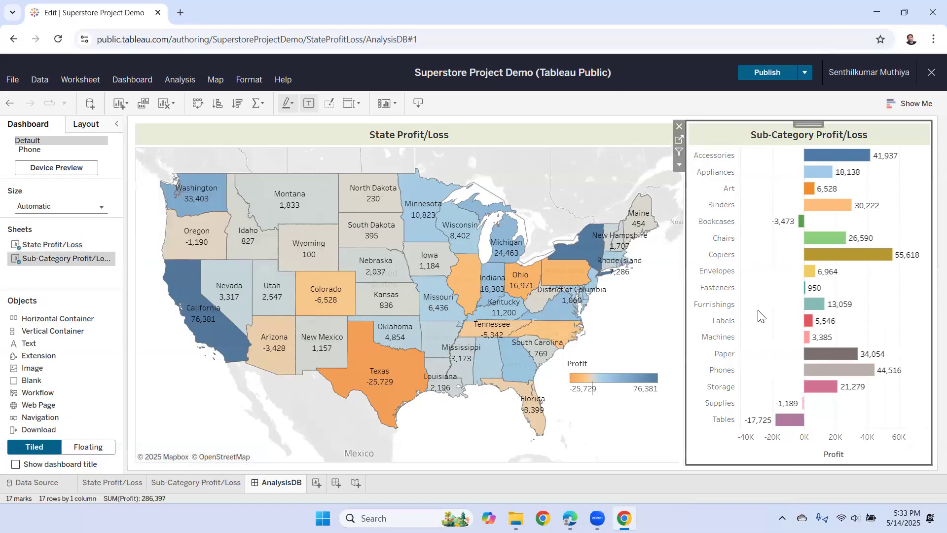
click(679, 151)
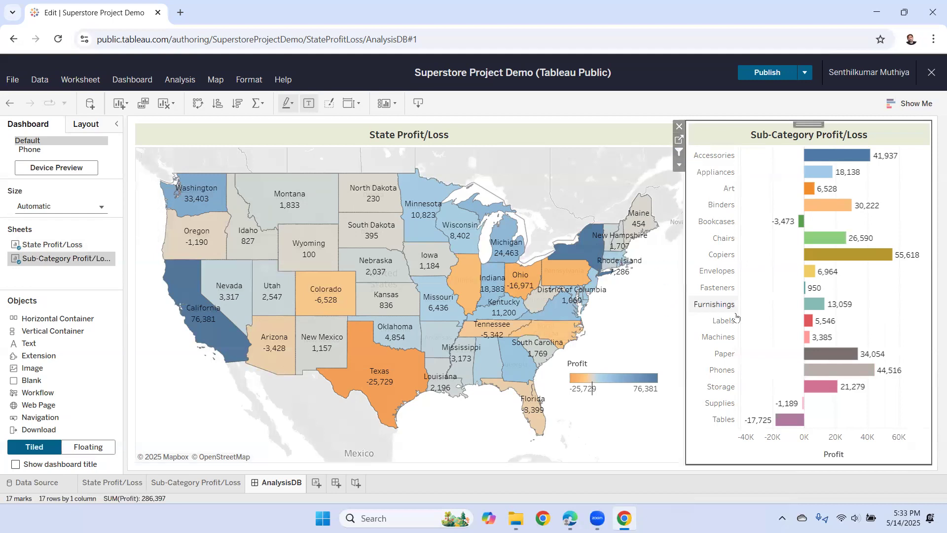
click(790, 419)
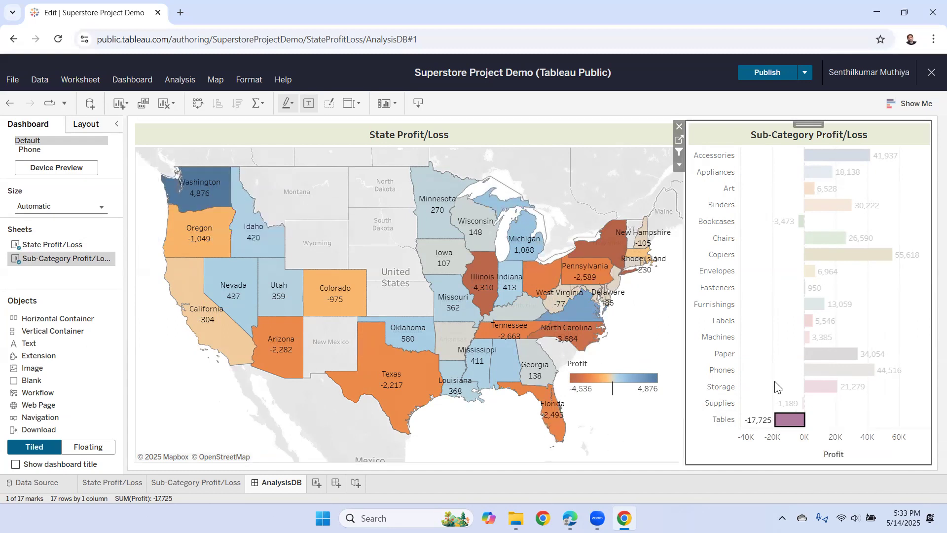
- Clear Tables, filter the map to Copiers, then clear it so all states show total profit
click(778, 394)
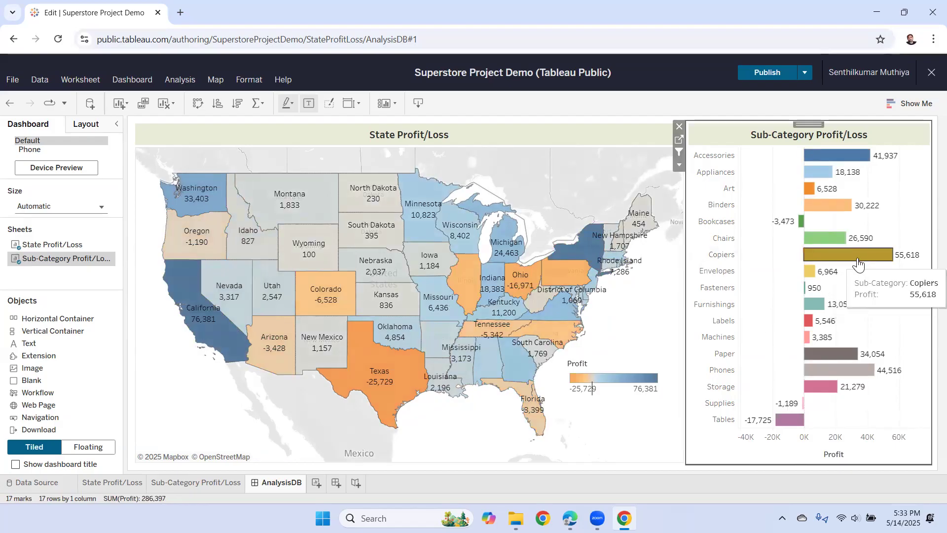
click(878, 263)
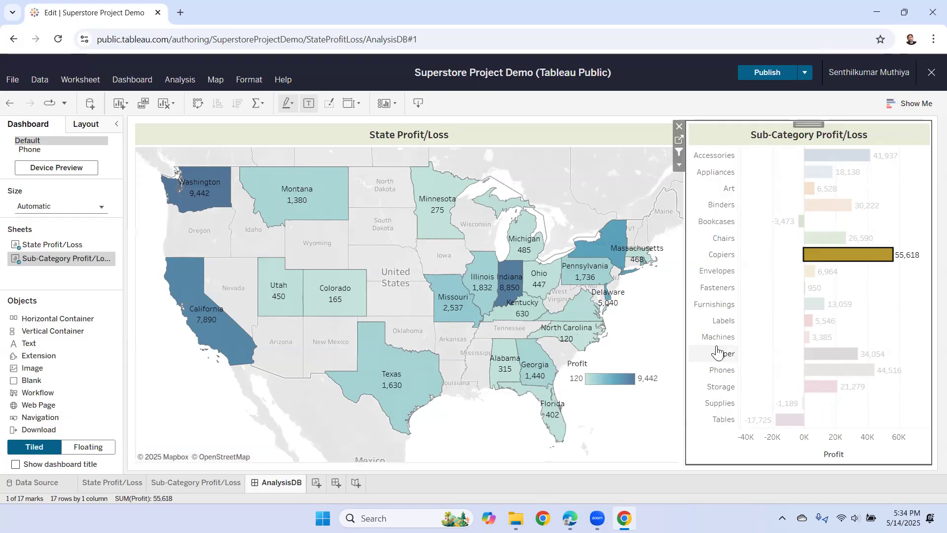
click(763, 344)
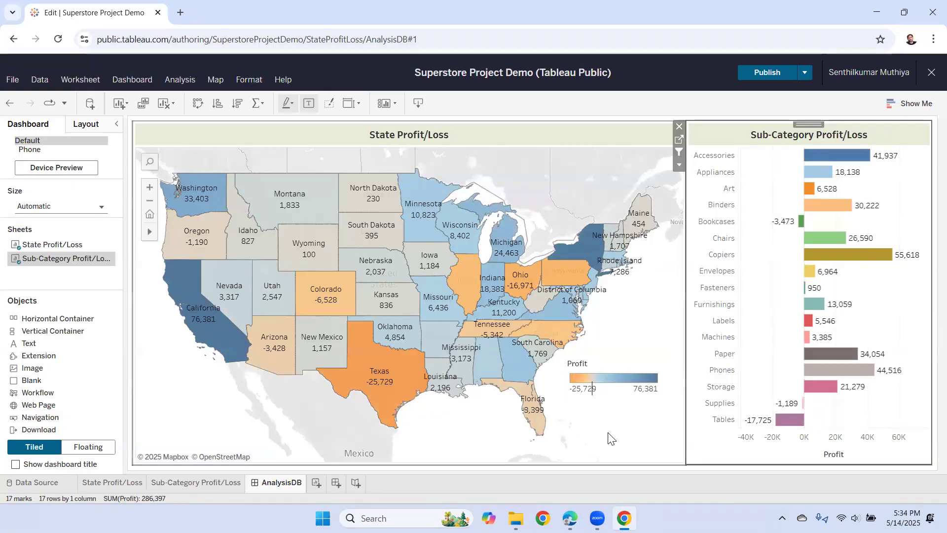
- In the Edge reference PDF, scroll to page 7 showing the three-point Profit Loss Story
click(570, 518)
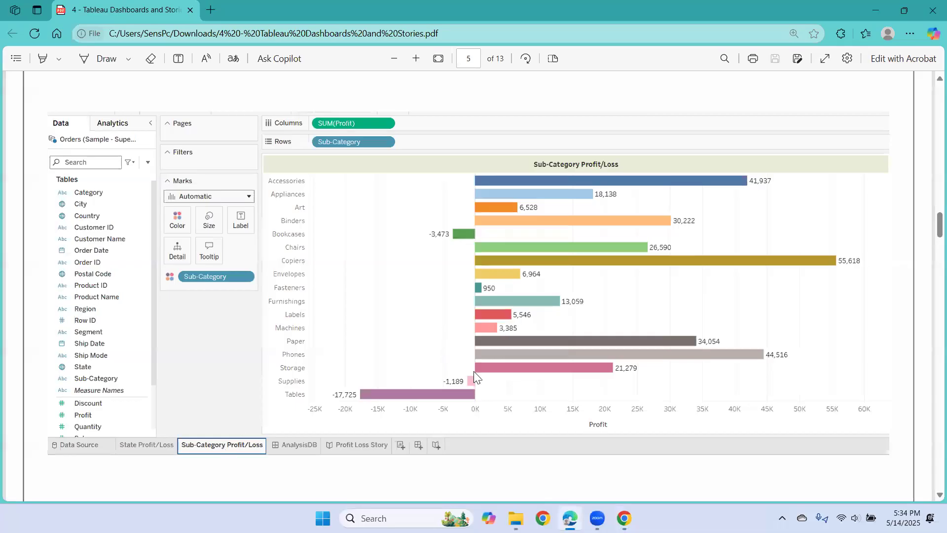
scroll(473, 374, down, 3)
scroll(475, 378, down, 4)
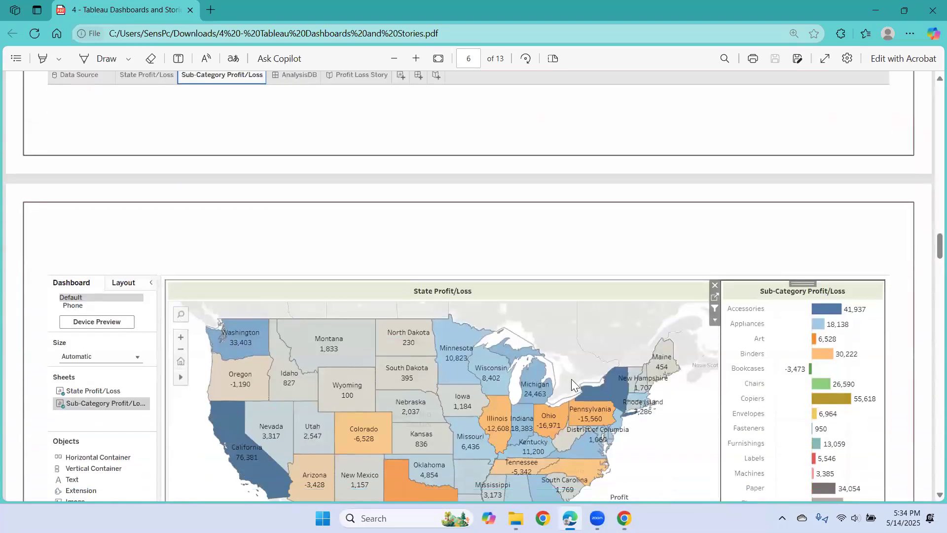
scroll(541, 383, down, 2)
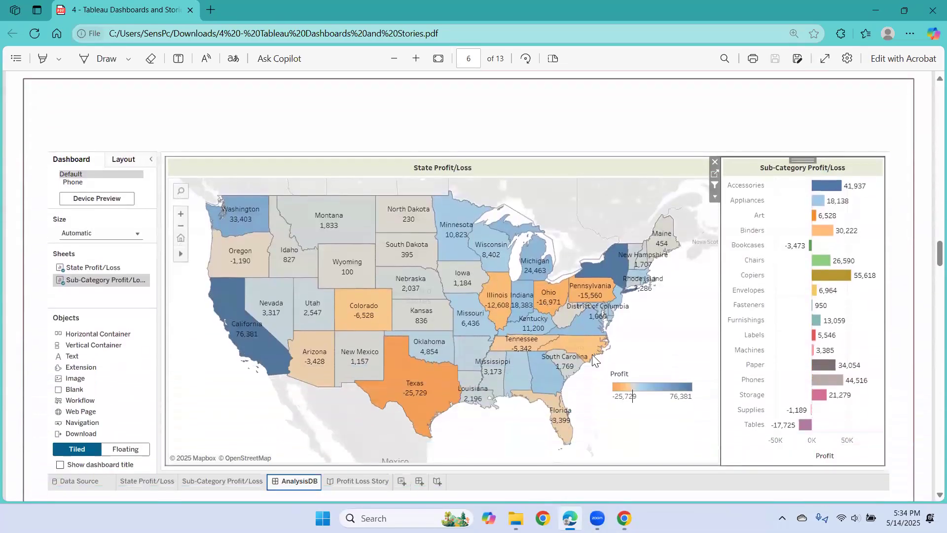
scroll(592, 354, down, 1)
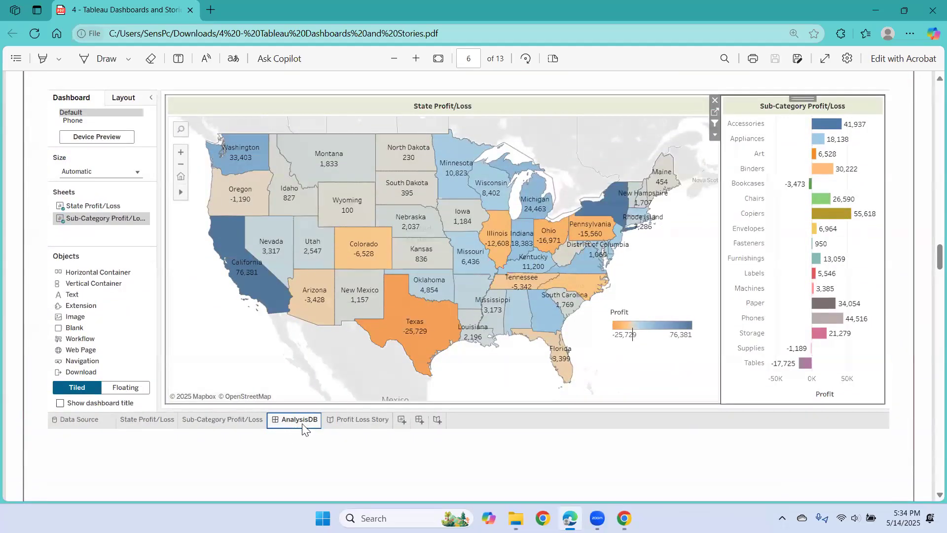
scroll(527, 363, down, 10)
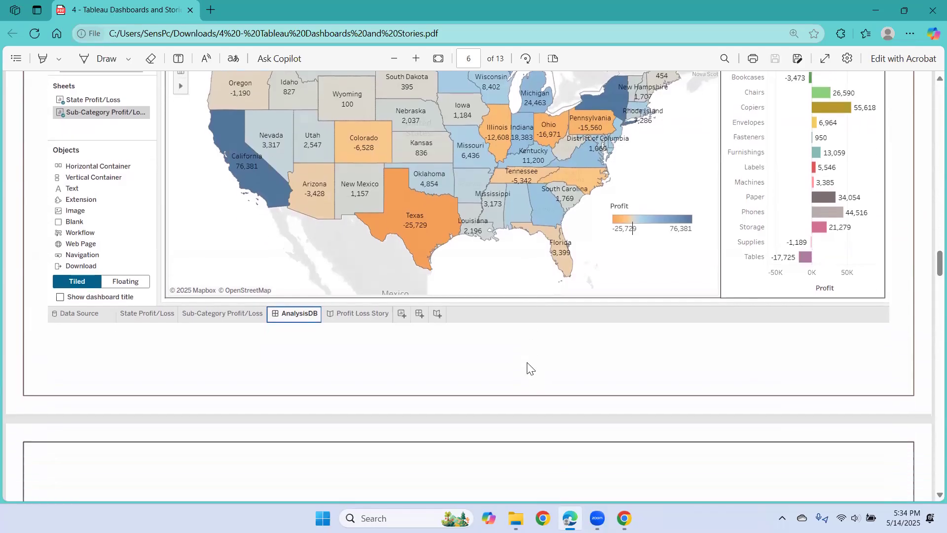
scroll(527, 363, down, 1)
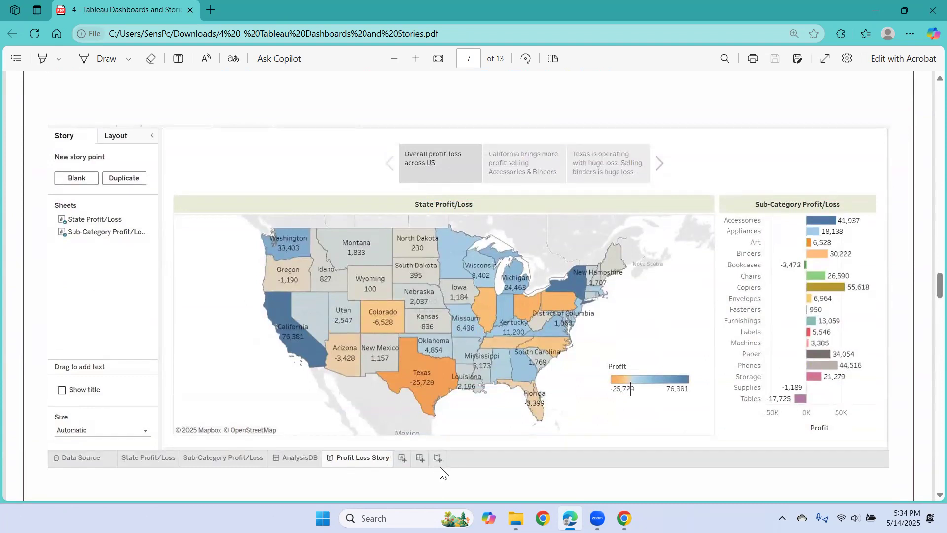
- Back in the Superstore workbook, add a new empty story named Story 1
click(624, 518)
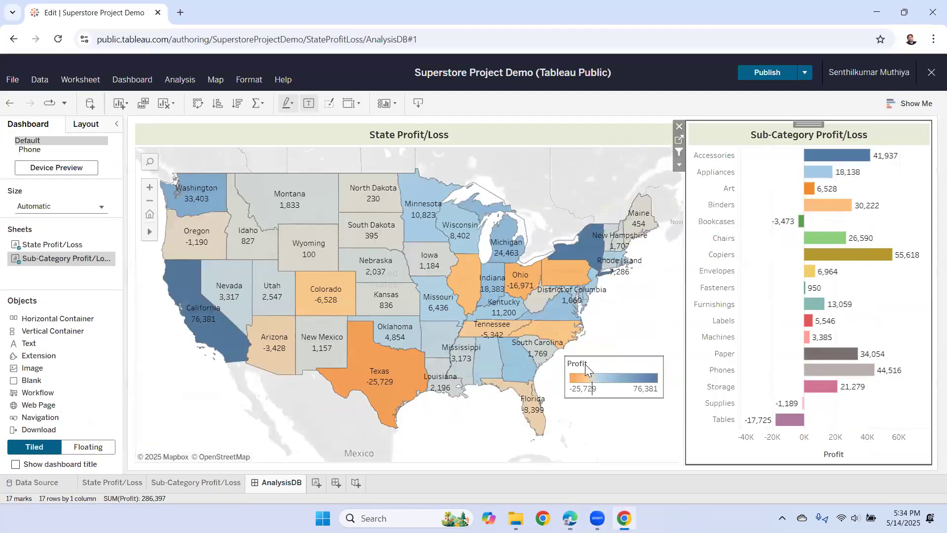
click(357, 484)
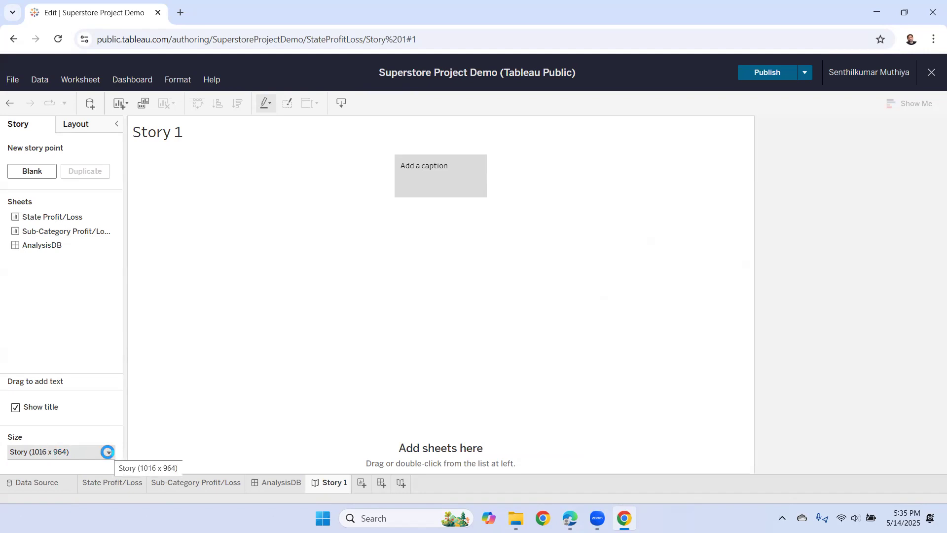
- Change the story size from Fixed size to Automatic
click(107, 452)
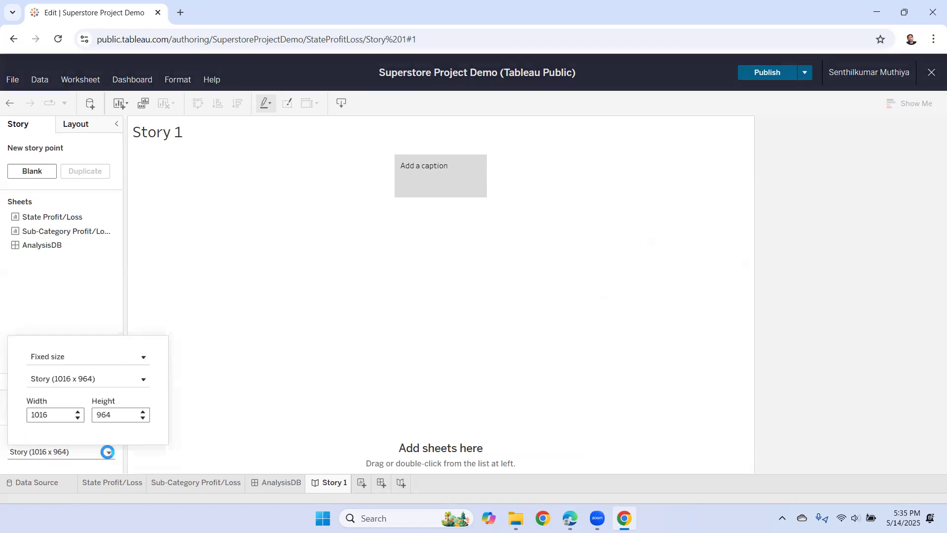
click(143, 358)
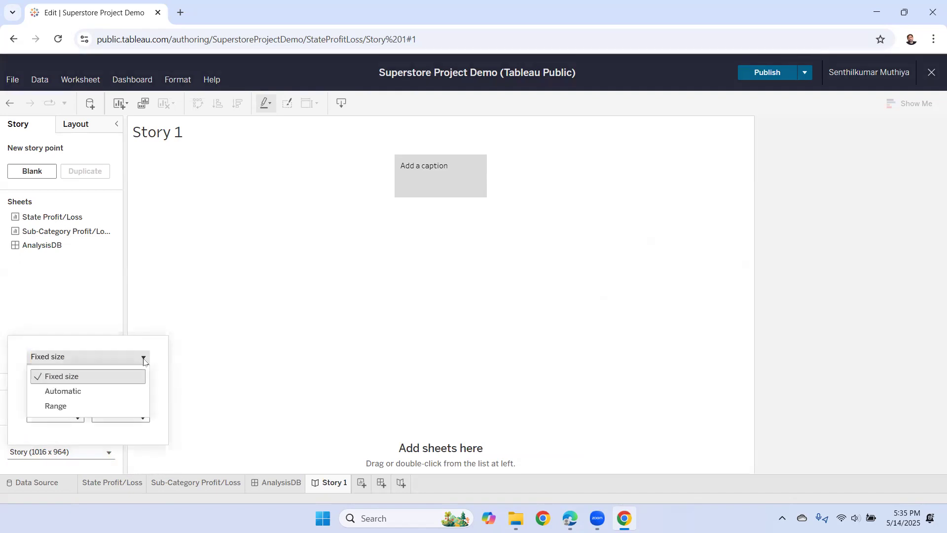
click(125, 393)
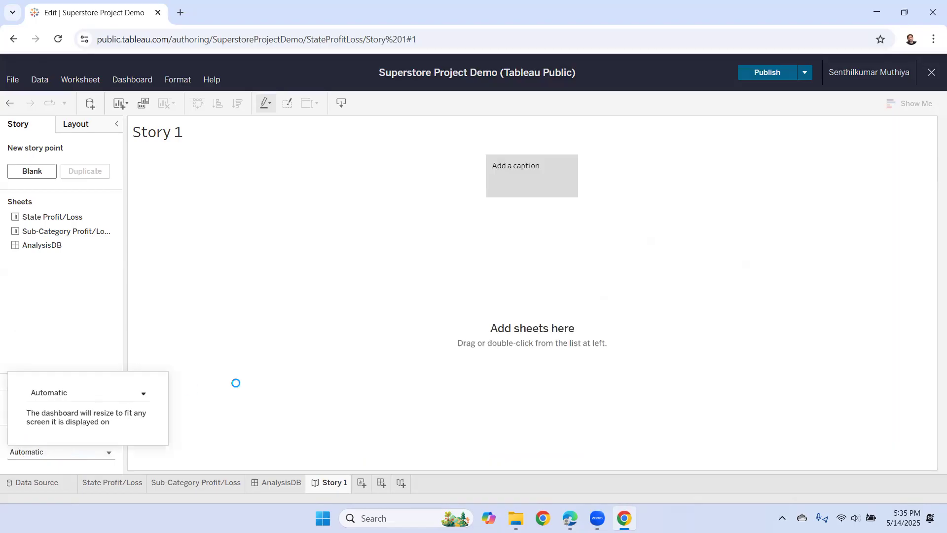
click(403, 324)
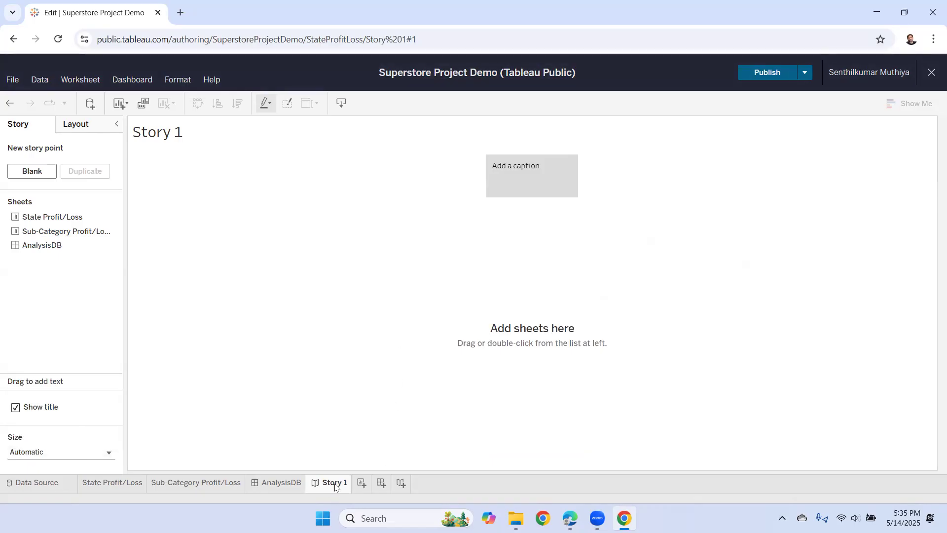
- Rename the Story 1 tab to 'Superstore Profit Loss Story'
double_click(336, 485)
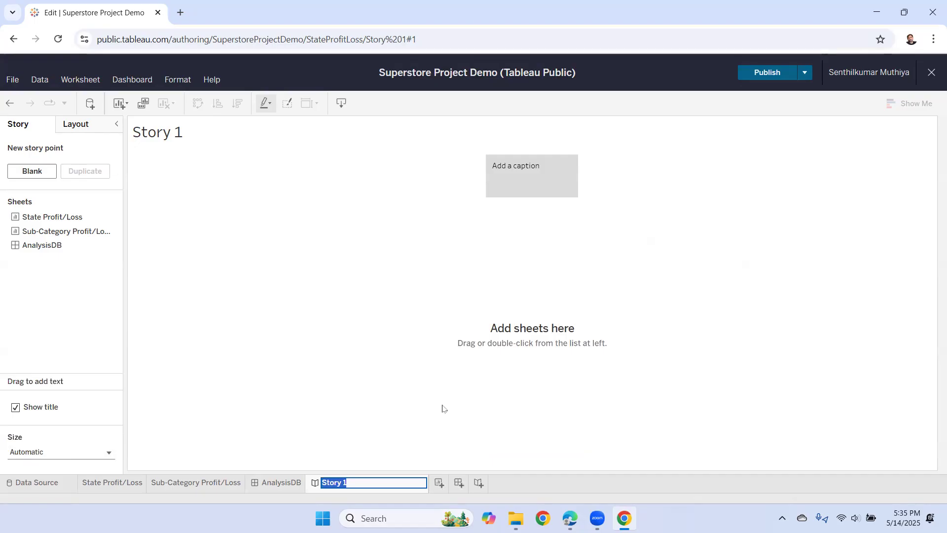
text(Profit Loss Story)
key(Left)
key(Left)
key(Left)
key(Left)
text(Superstore)
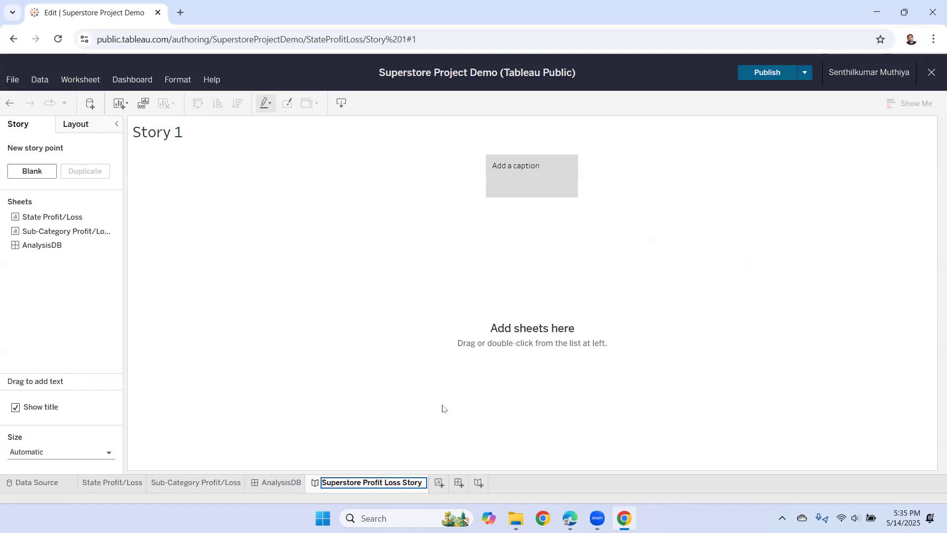
- Commit the story name, hide the story title, and place AnalysisDB in the first story point
click(305, 340)
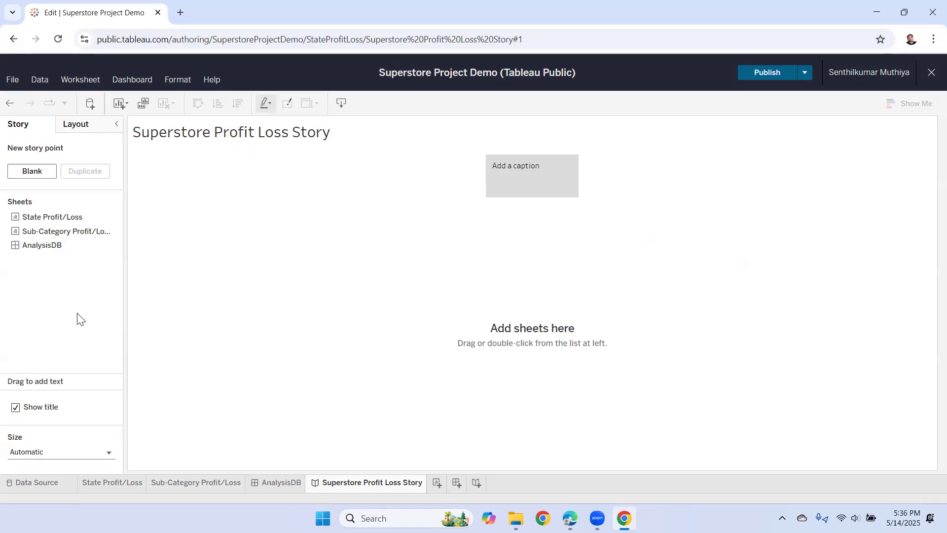
click(24, 409)
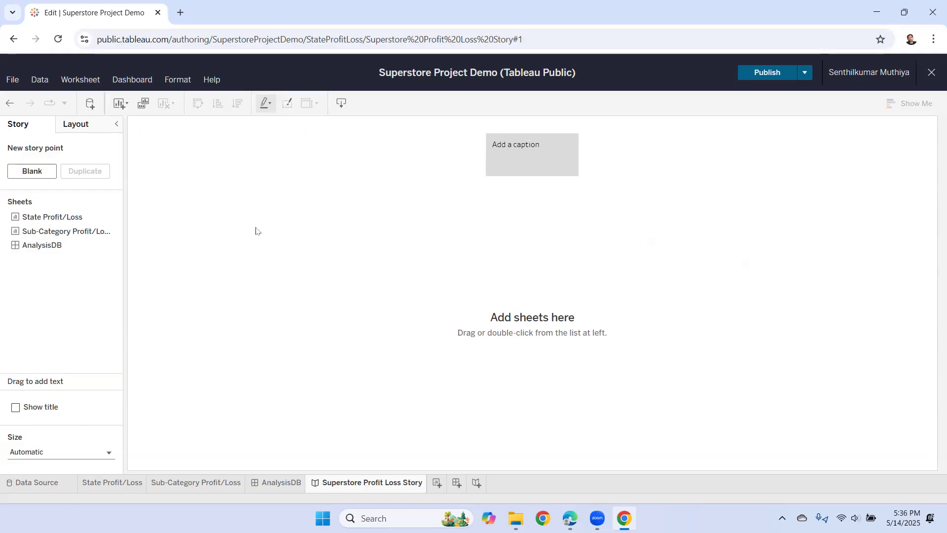
mouse_move(525, 156)
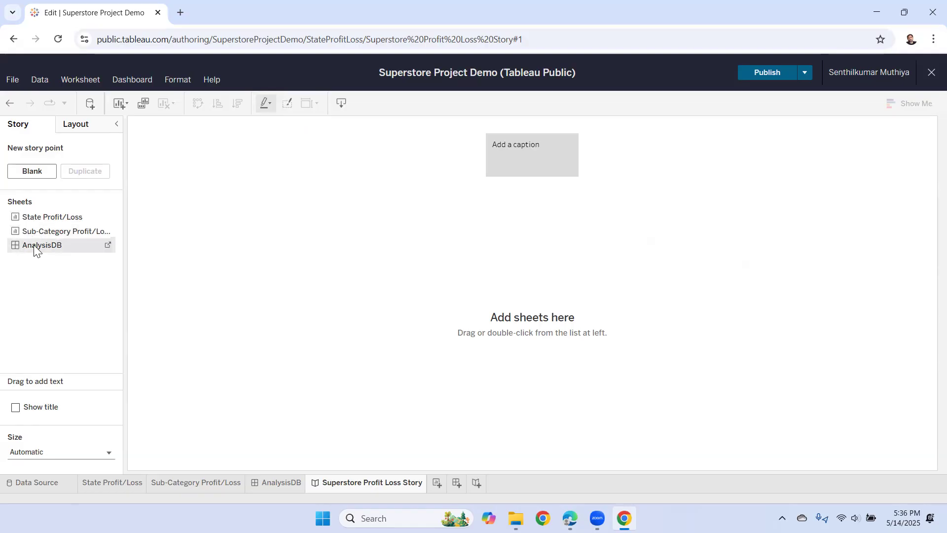
drag(34, 244, 528, 245)
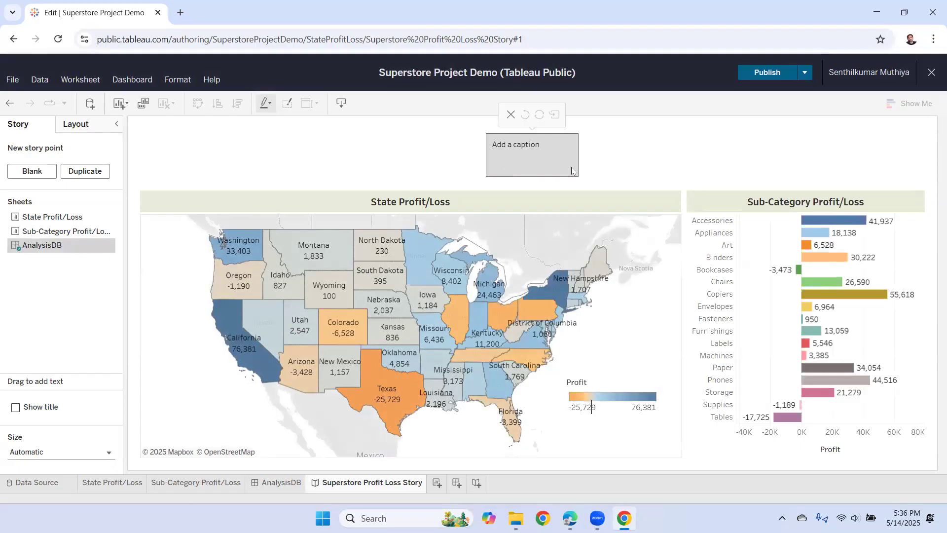
- Caption the first story point 'Overall profit-loss across US', correcting typos against the reference PDF
click(528, 150)
text(Overall profit loss across US)
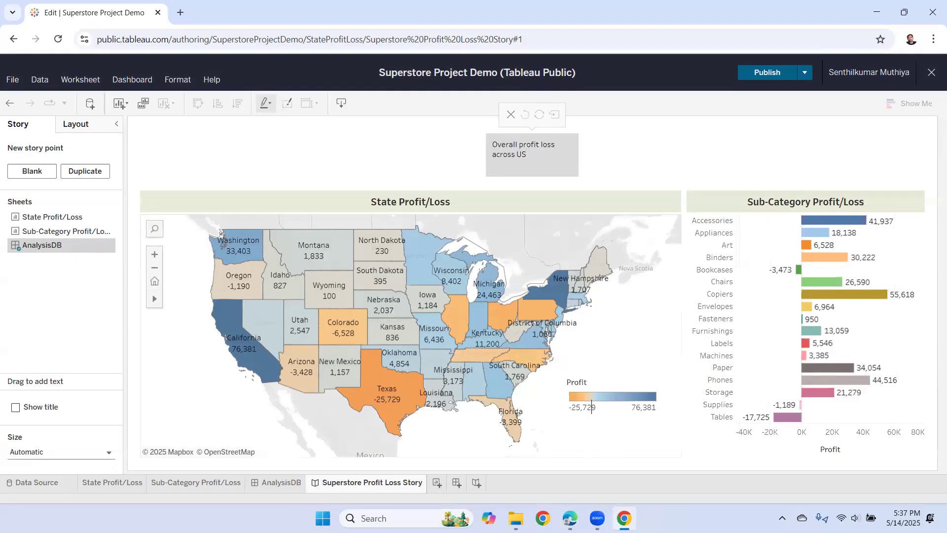
click(570, 518)
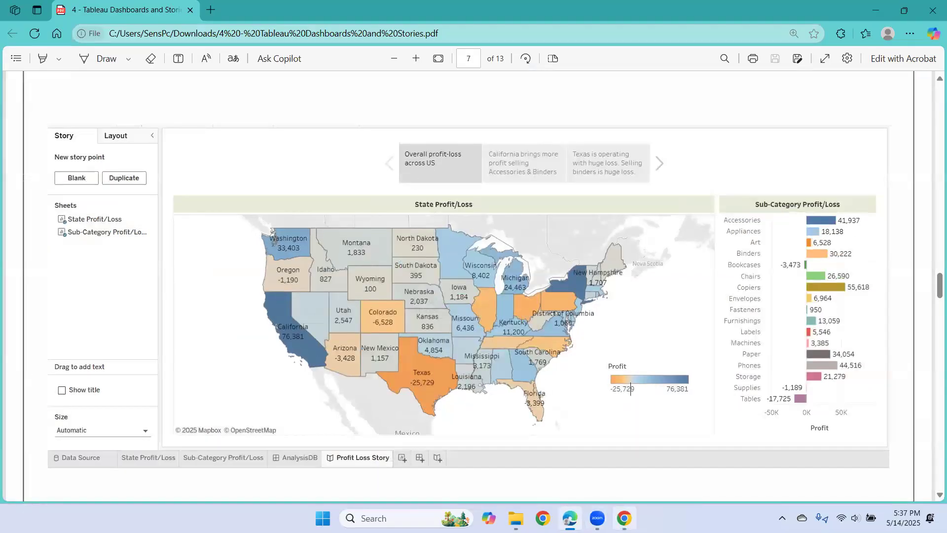
click(624, 518)
mouse_move(551, 149)
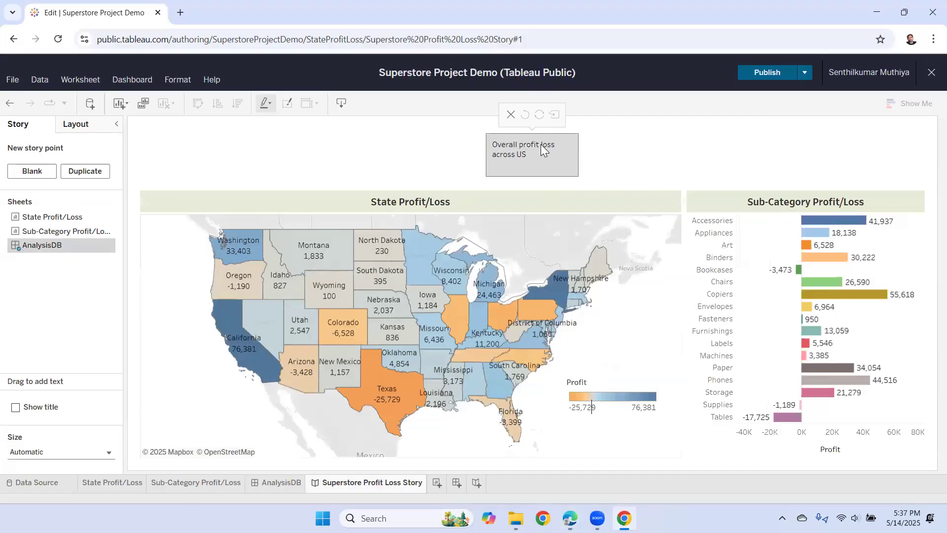
key(BackSpace)
text(-)
click(447, 156)
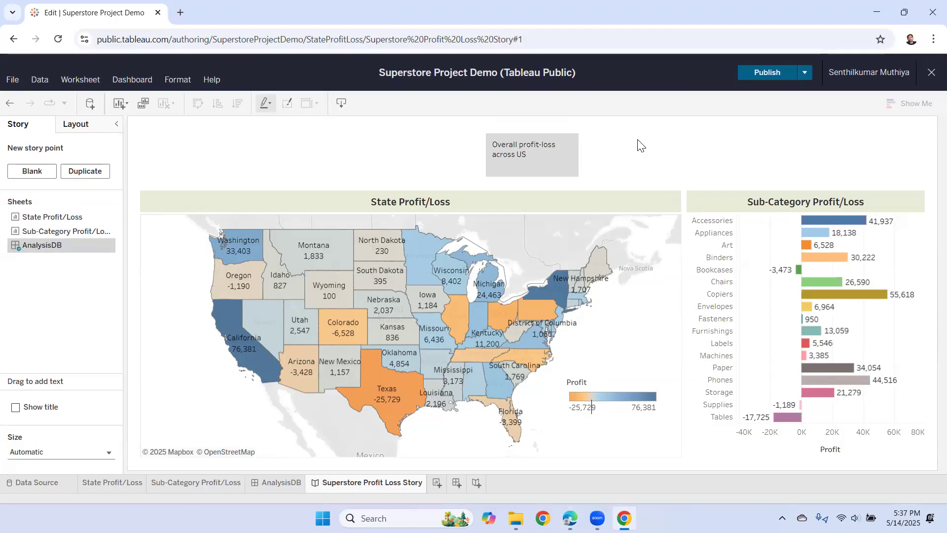
- Select California on the map and save that view as a new story point
mouse_move(238, 342)
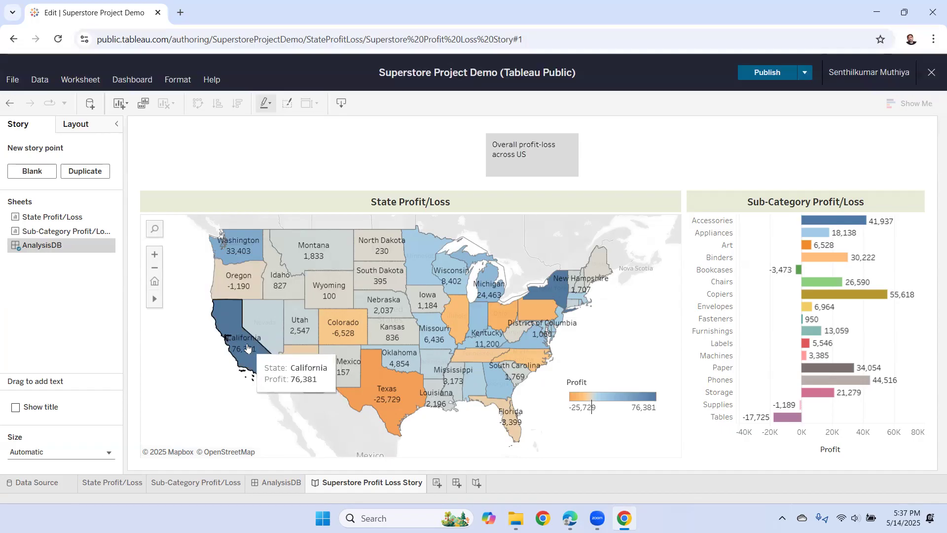
click(247, 347)
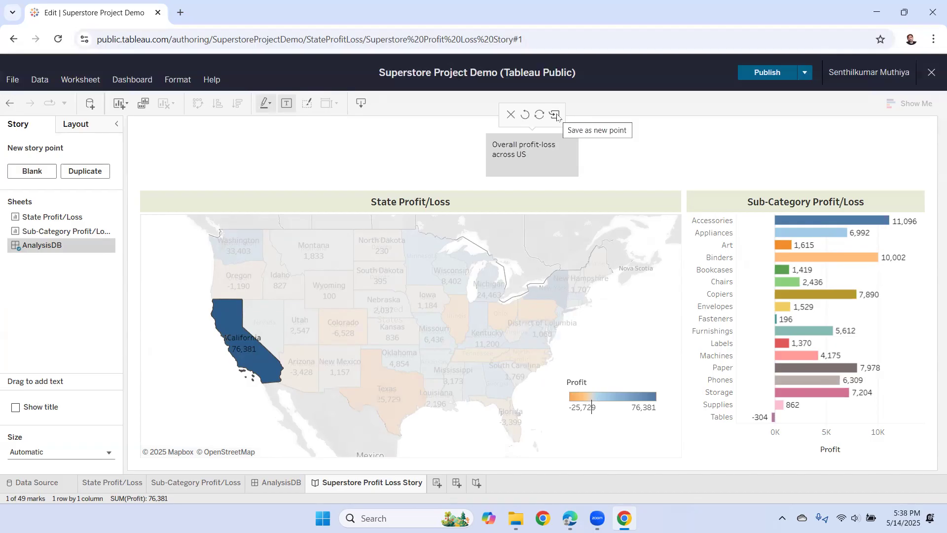
click(555, 115)
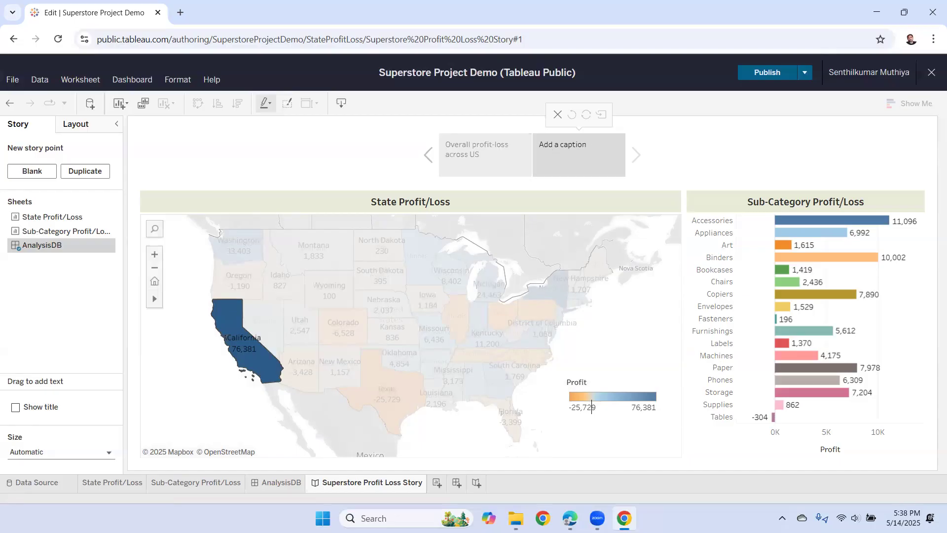
click(569, 518)
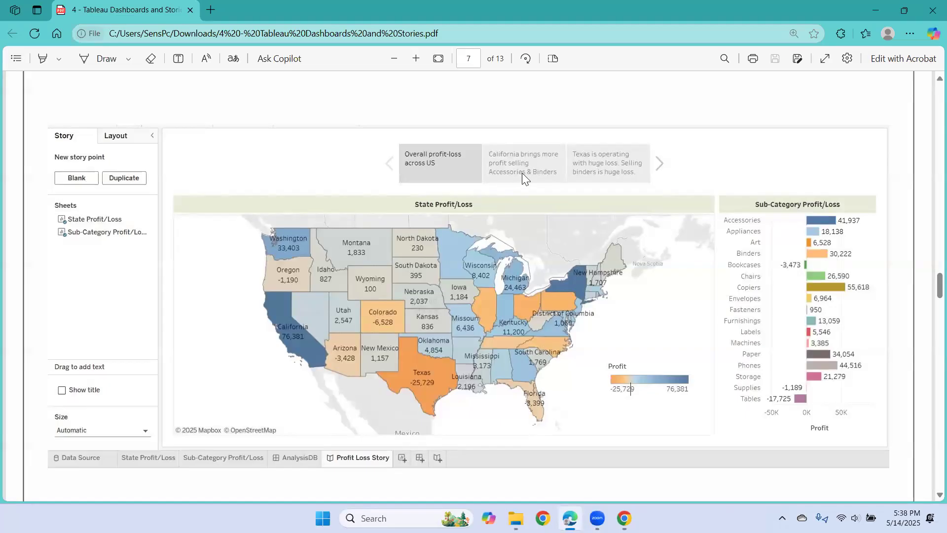
click(624, 518)
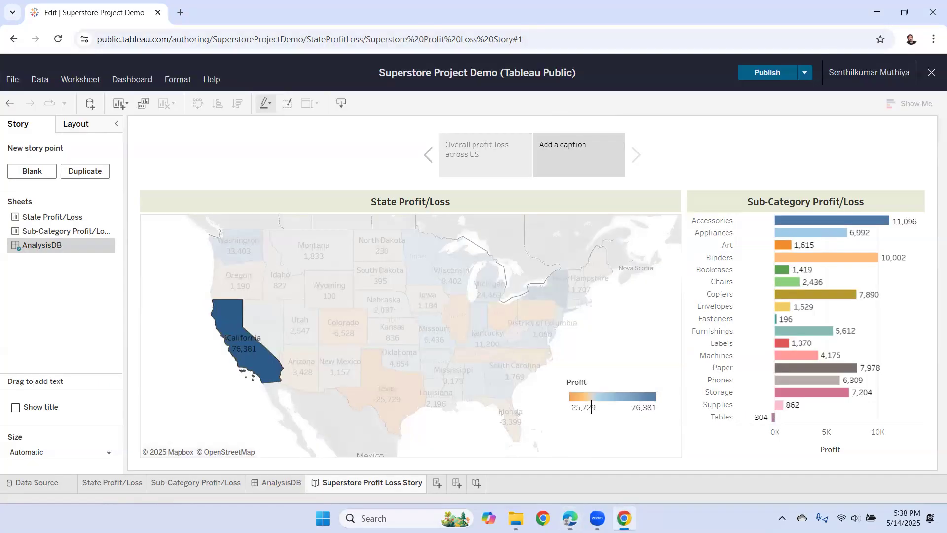
mouse_move(899, 253)
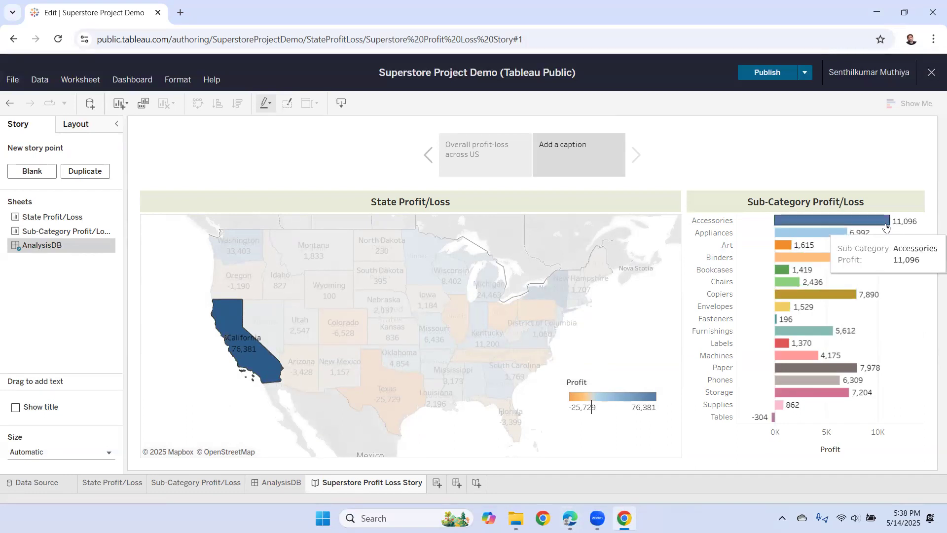
mouse_move(892, 224)
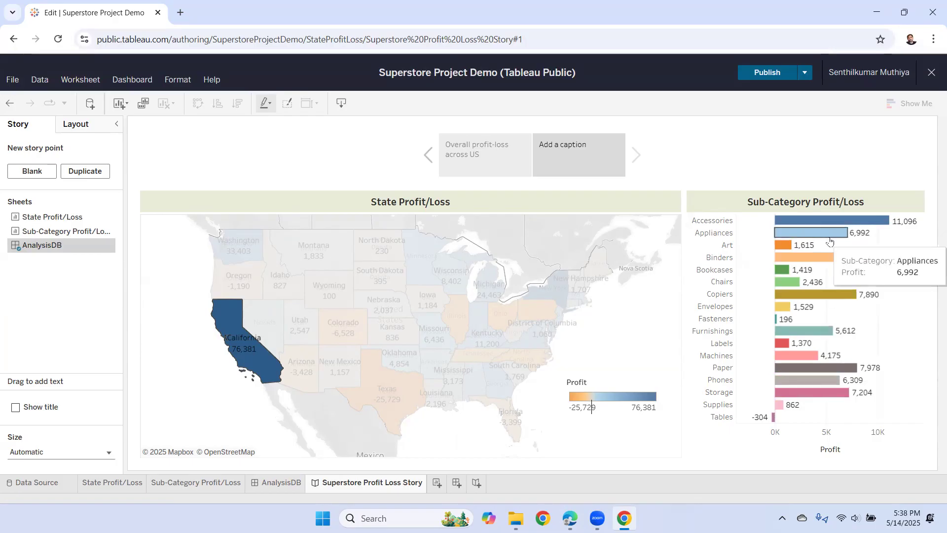
- Caption the California point 'California brings more profit by selling accessories and binders', widening the caption box
click(567, 145)
text(C)
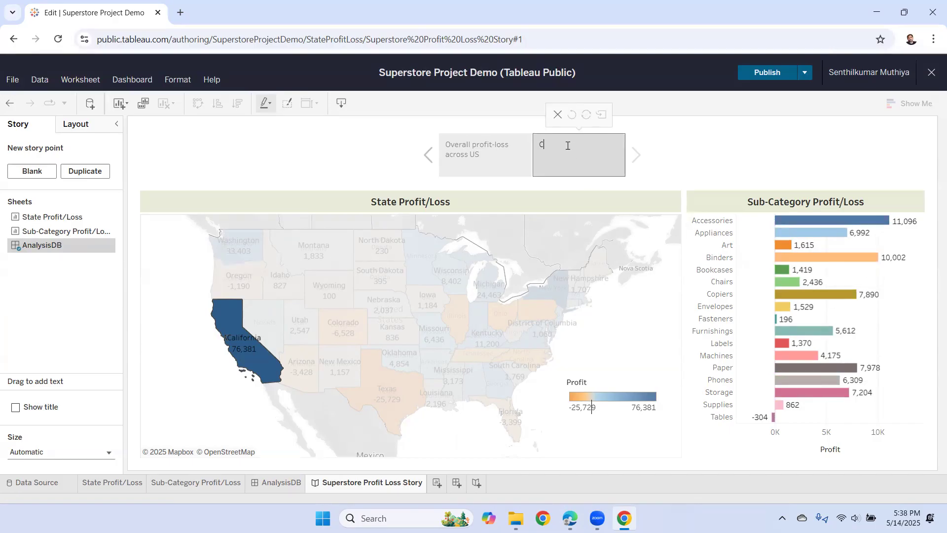
text(alifornia br)
text(ing more re)
text(vinue)
key(BackSpace)
key(BackSpace)
key(BackSpace)
key(BackSpace)
key(BackSpace)
key(BackSpace)
key(BackSpace)
text(profit by selling accessories and binders)
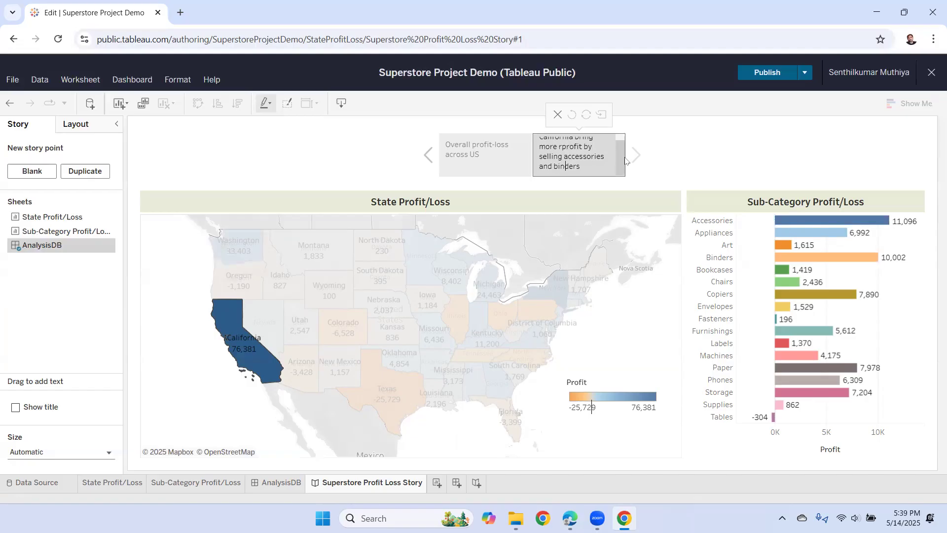
click(708, 150)
drag(623, 155, 649, 155)
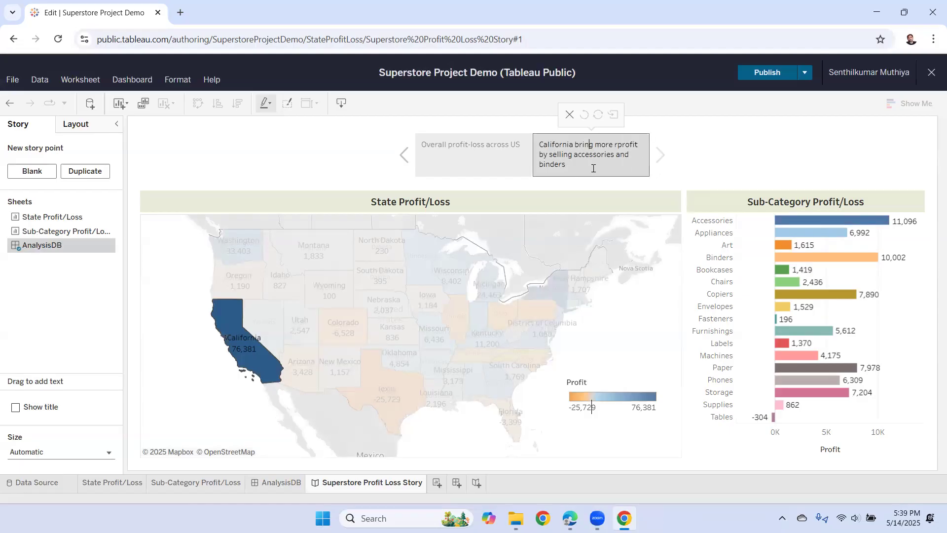
text(s)
click(622, 144)
key(BackSpace)
click(674, 157)
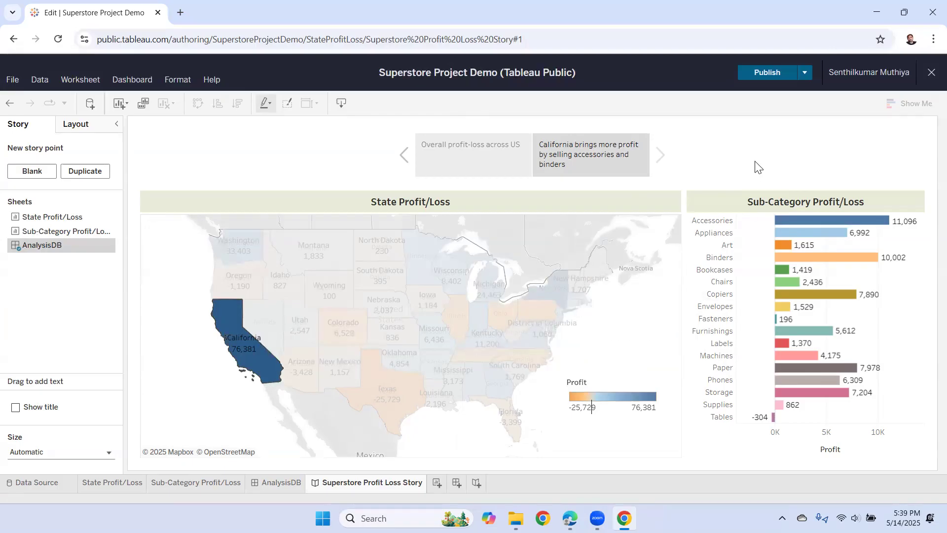
click(475, 155)
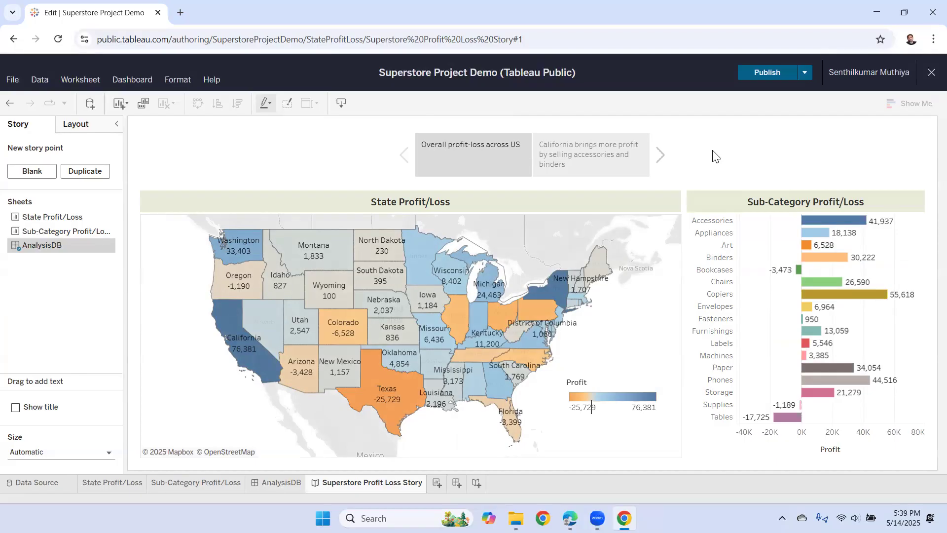
click(570, 518)
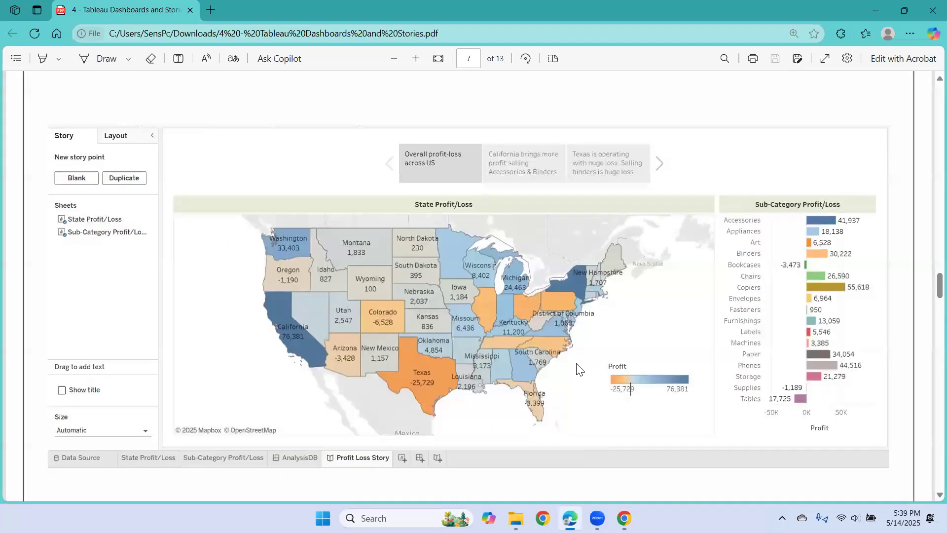
scroll(449, 264, down, 8)
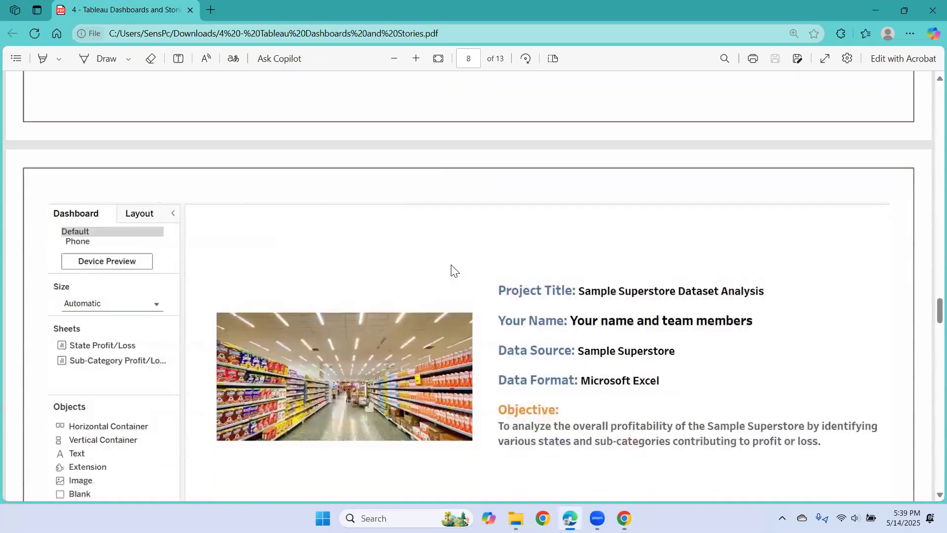
scroll(453, 270, up, 8)
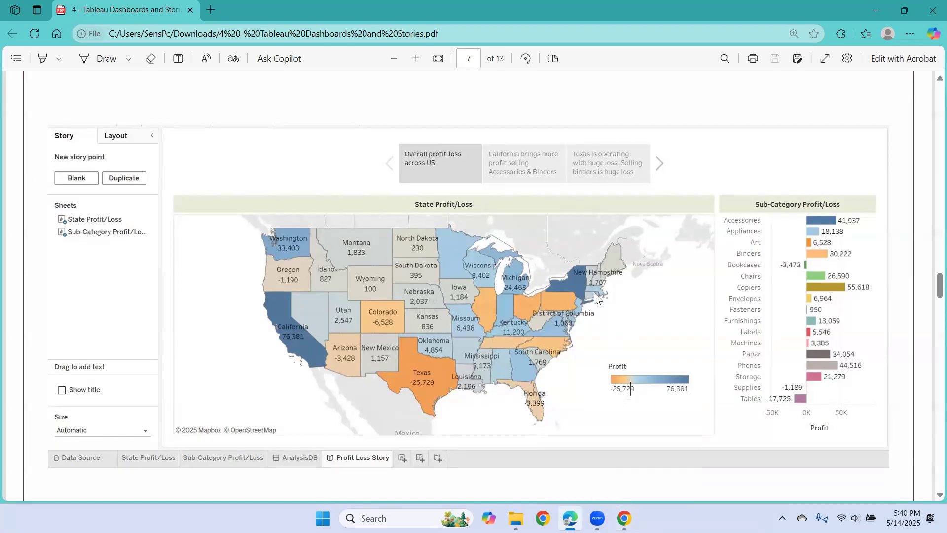
- Filter the story view to Texas and save it as a new story point
click(623, 518)
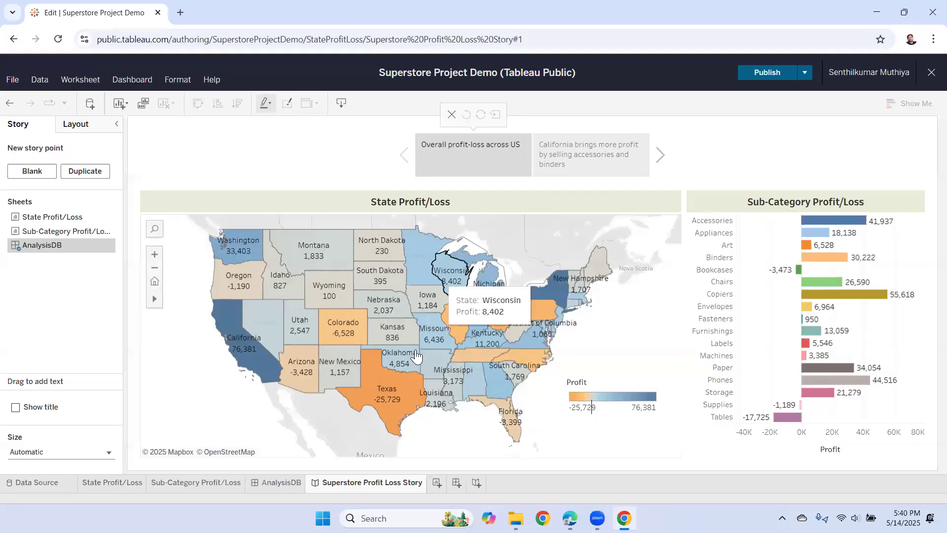
click(388, 397)
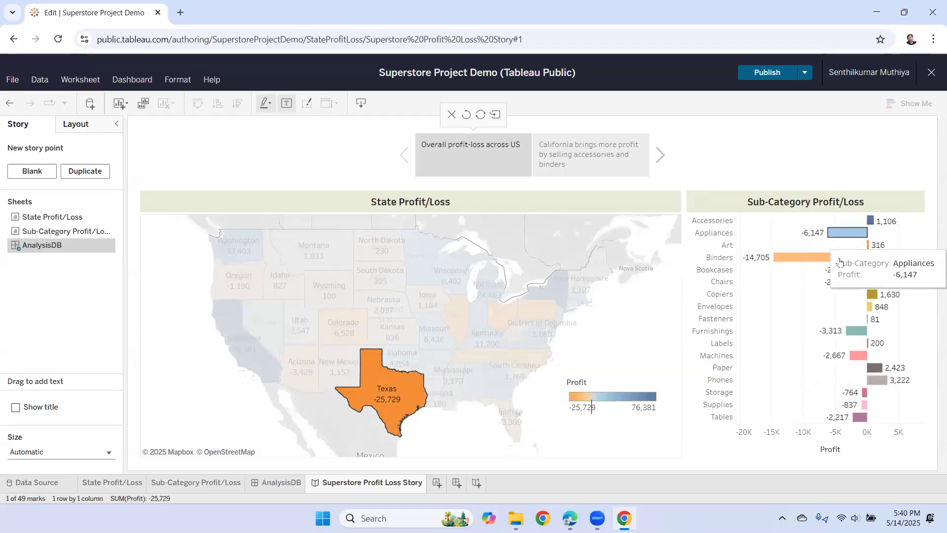
mouse_move(766, 263)
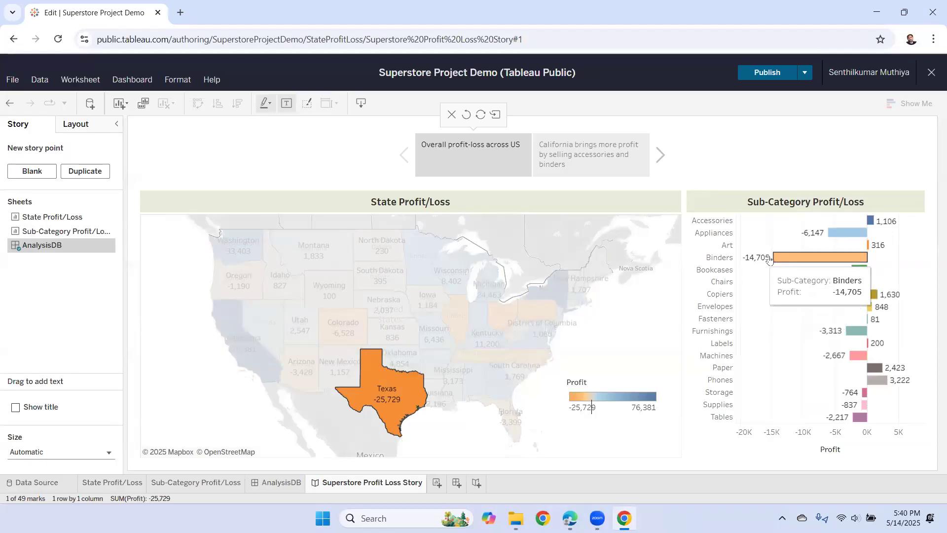
mouse_move(397, 375)
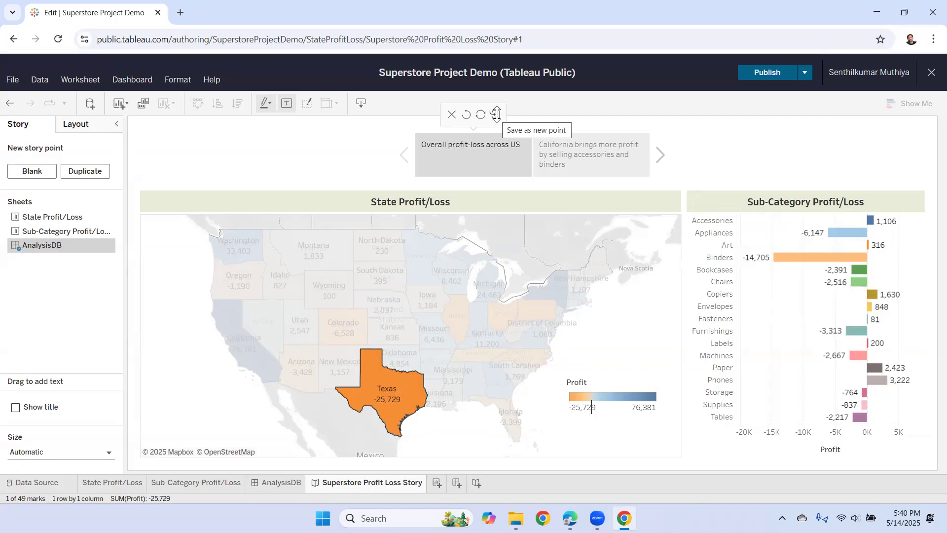
click(496, 114)
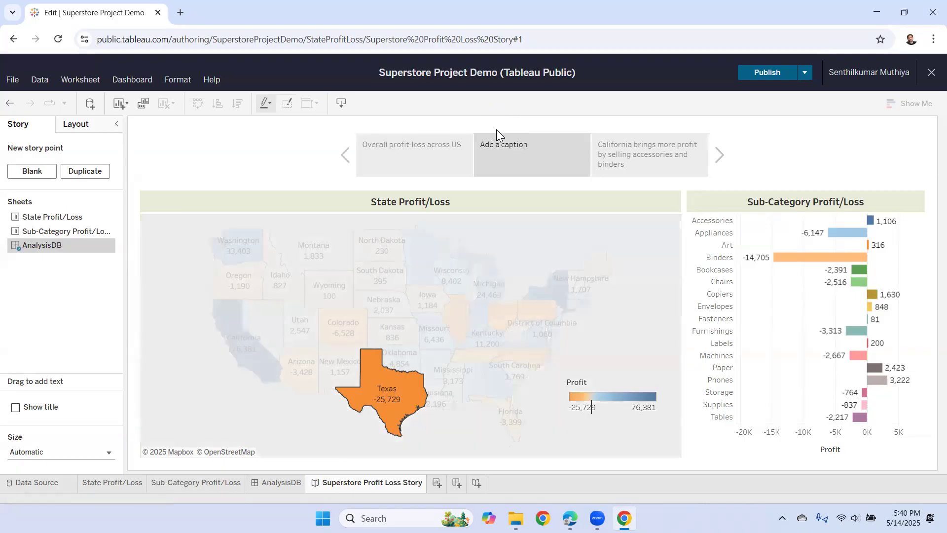
double_click(498, 149)
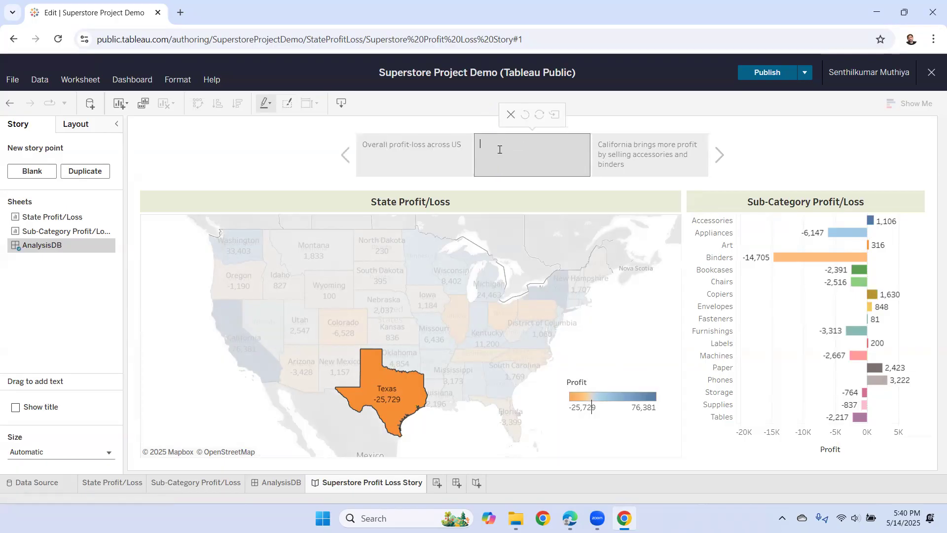
- Enter 'Texas bring a loss in selling binders' as the Texas story point caption
text(Tex)
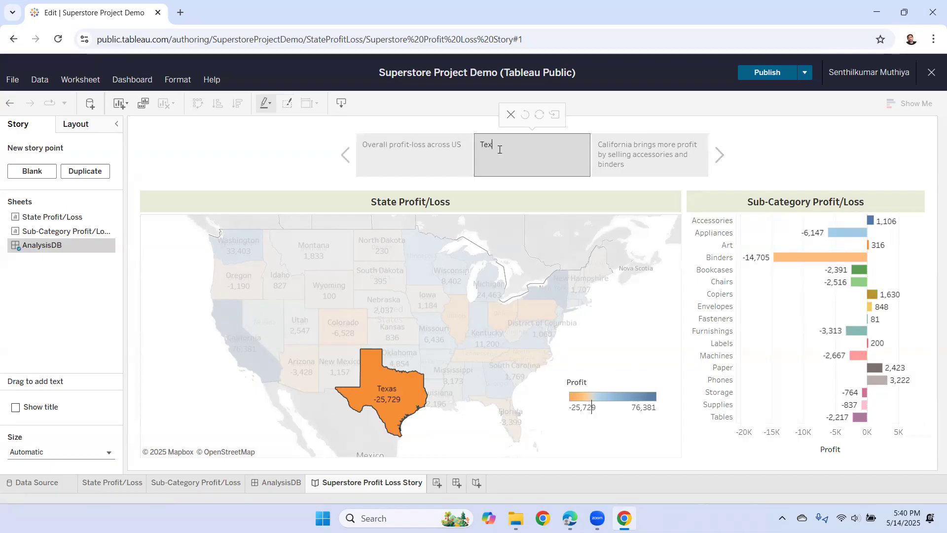
text(as)
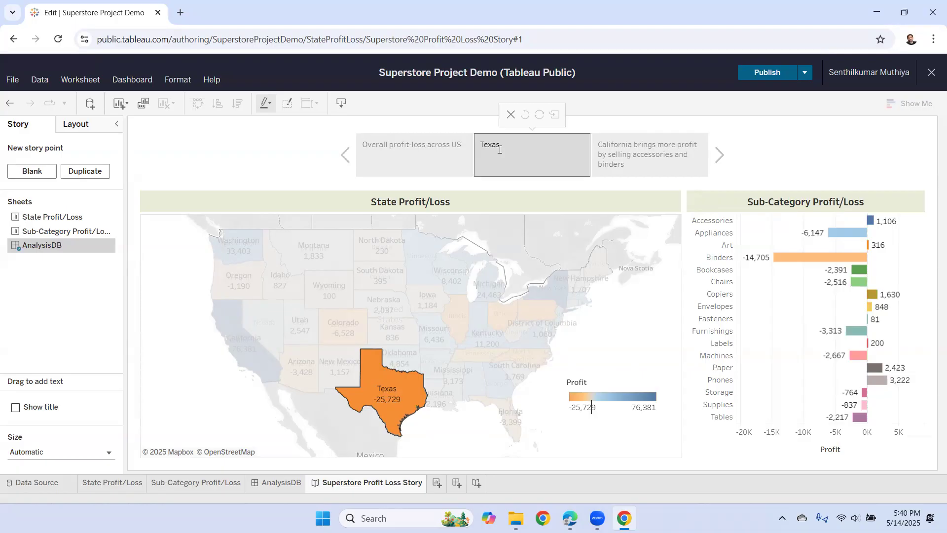
text( bring a loss in selling binders)
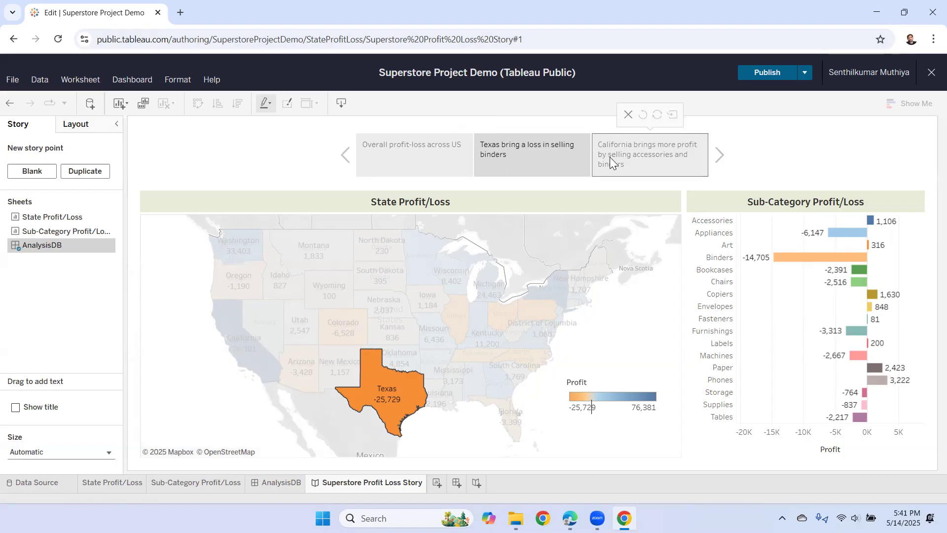
click(399, 155)
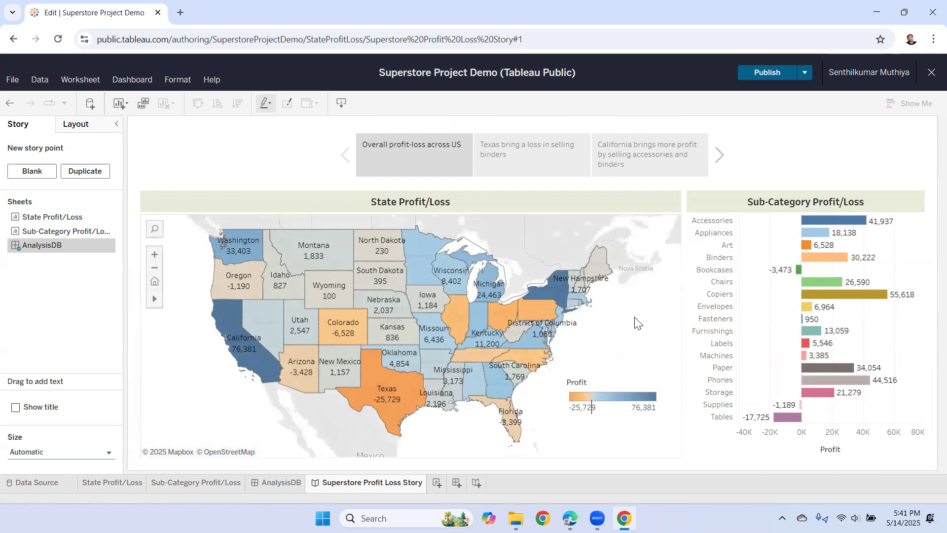
mouse_move(462, 146)
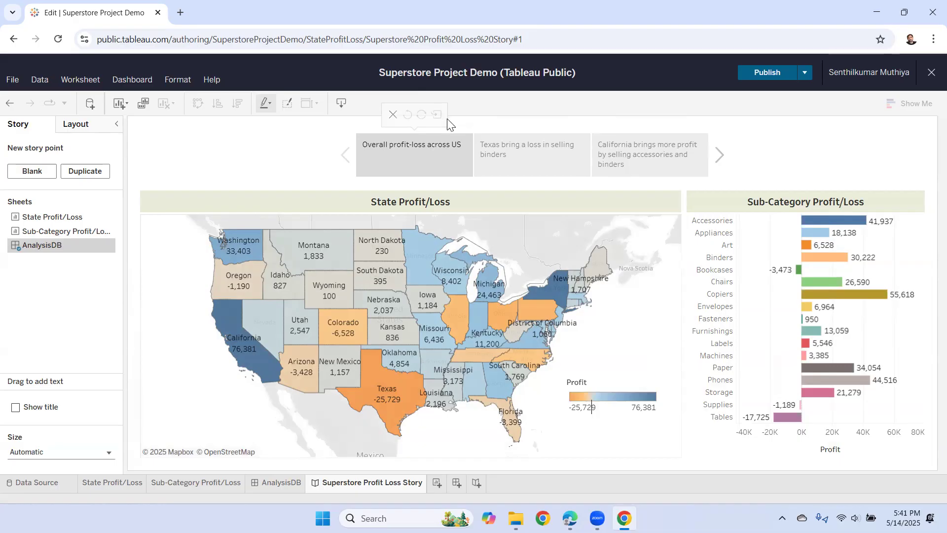
mouse_move(537, 168)
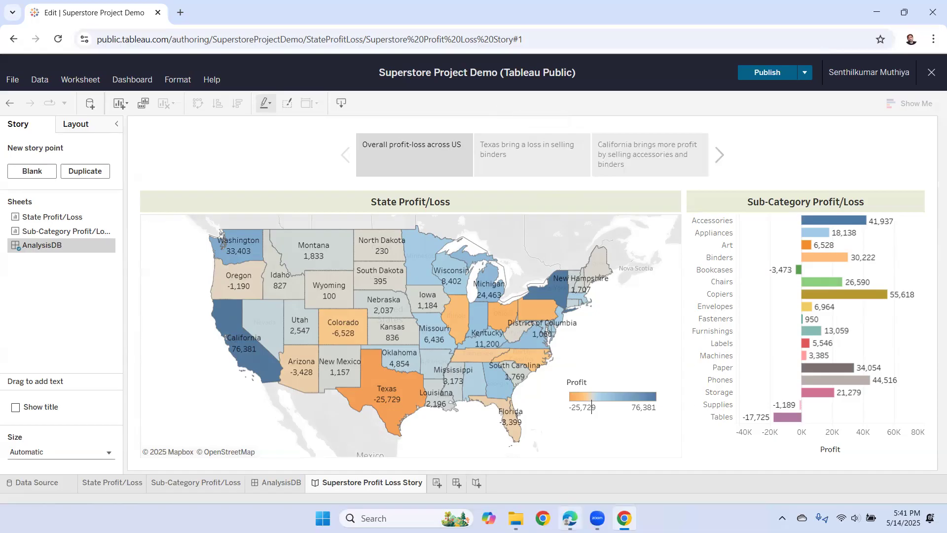
mouse_move(570, 518)
click(570, 456)
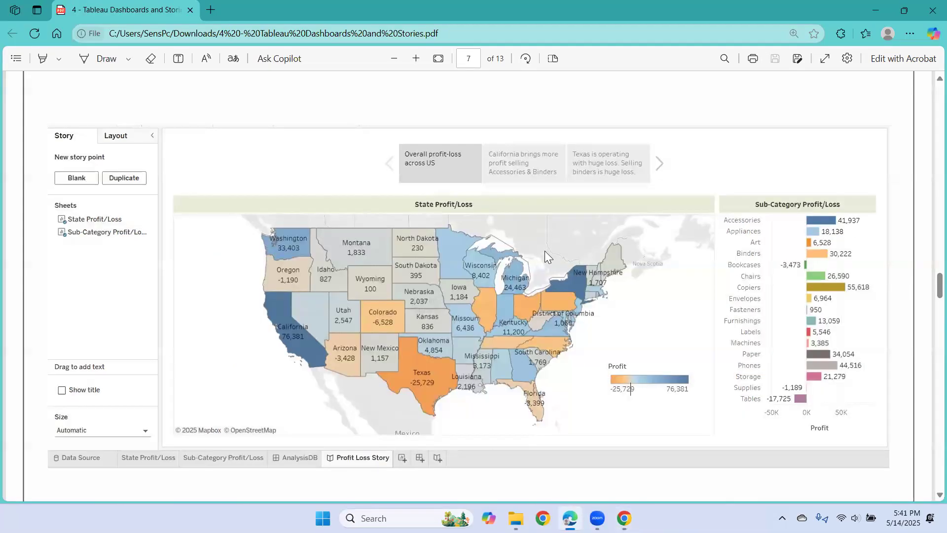
scroll(545, 256, down, 7)
scroll(546, 256, down, 3)
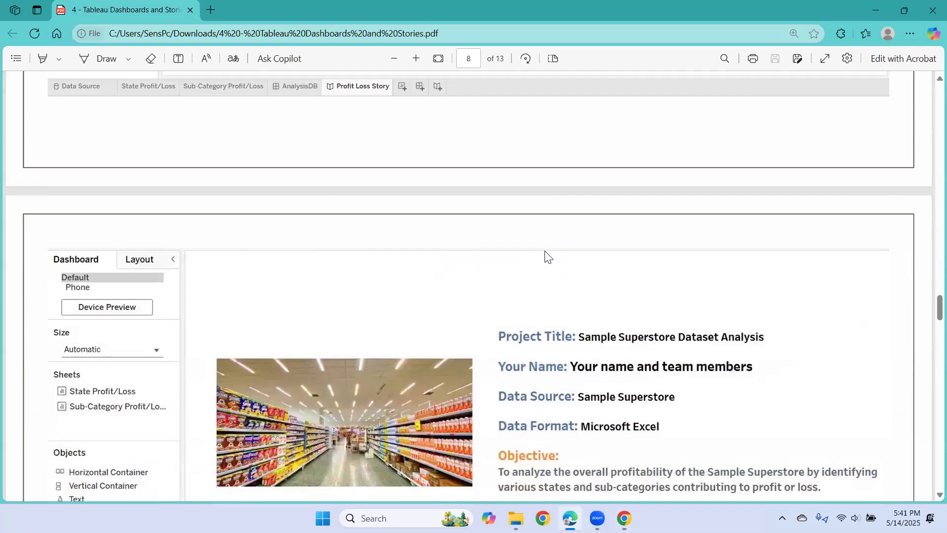
mouse_move(624, 517)
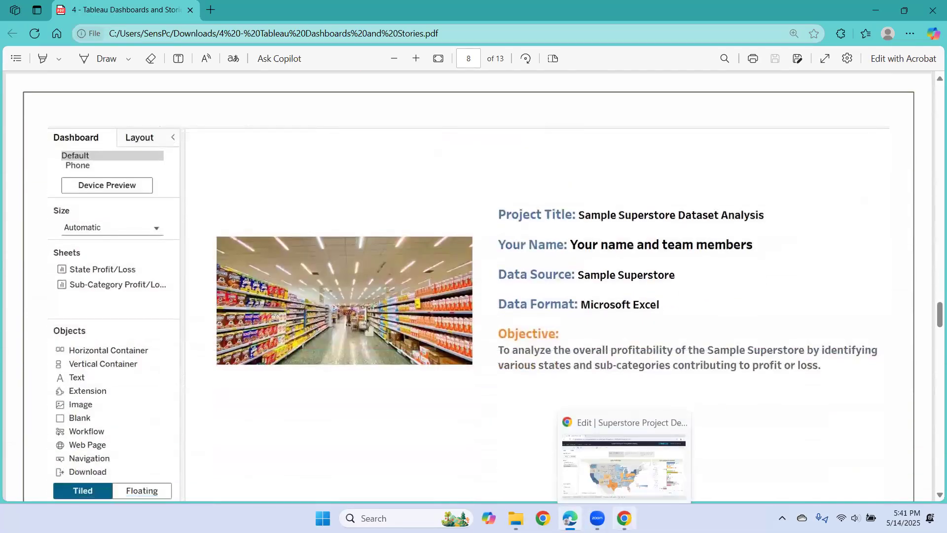
click(625, 459)
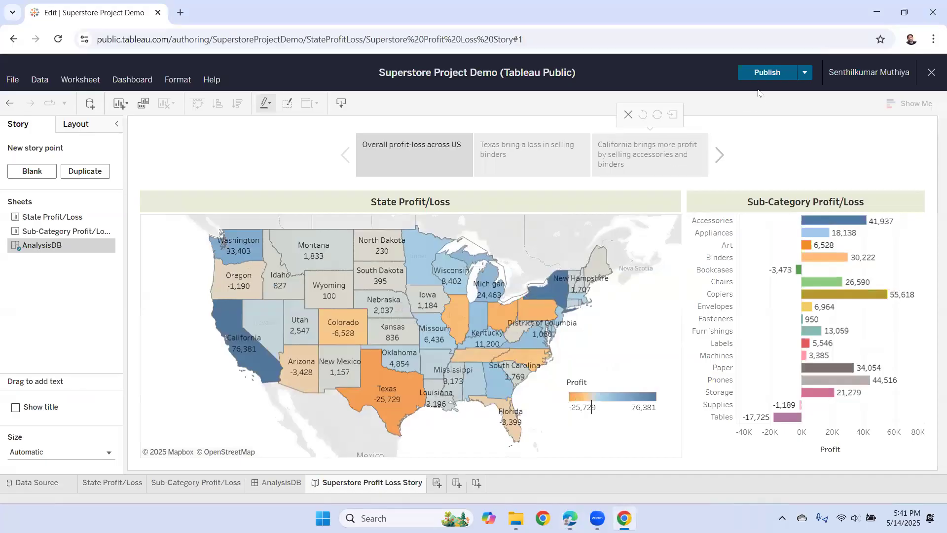
- Publish the Superstore Project Demo workbook to Tableau Public
click(765, 74)
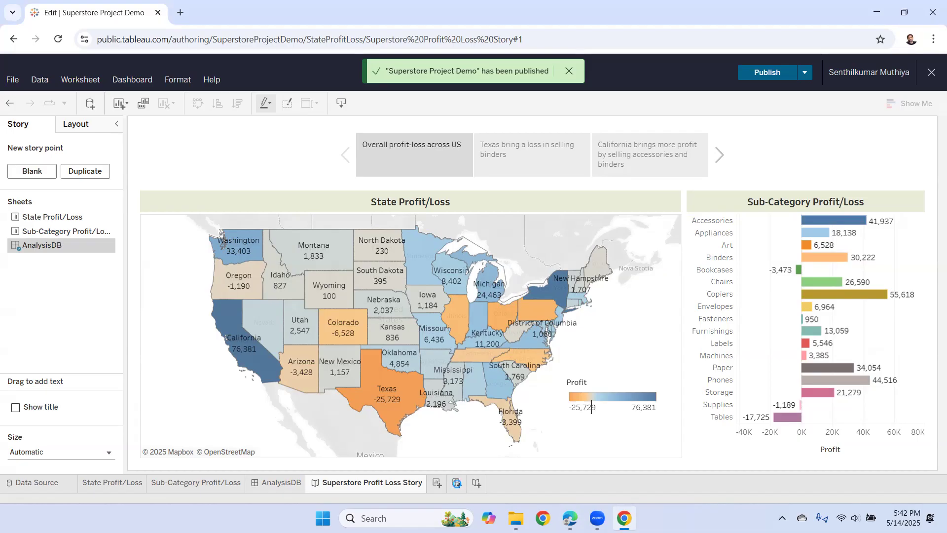
- Create a new blank dashboard
click(456, 483)
- Rename the new dashboard tab to IntroDB
double_click(458, 484)
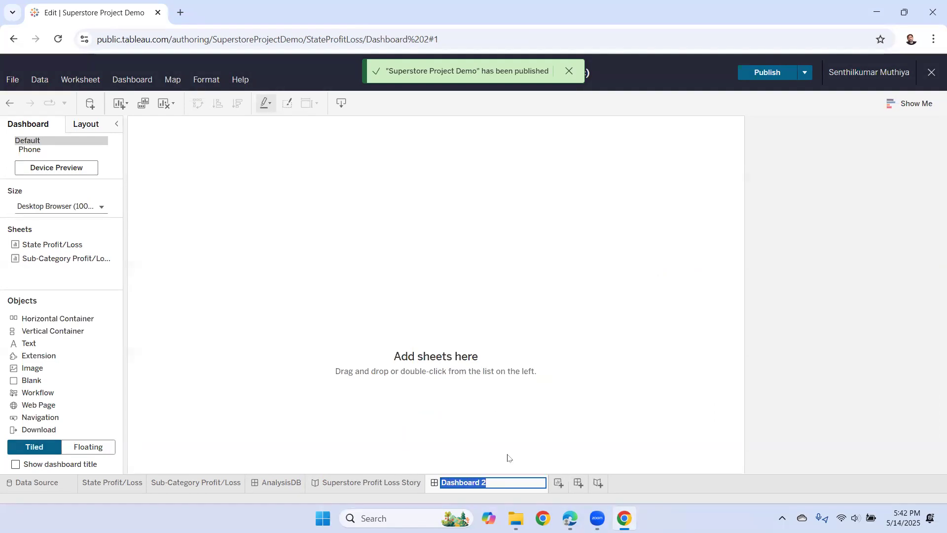
text(IntroDB)
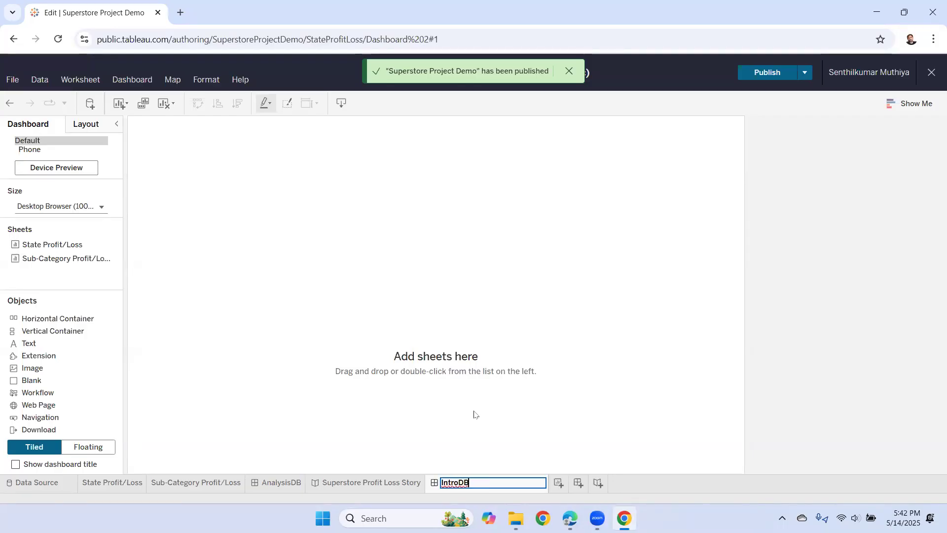
key(Return)
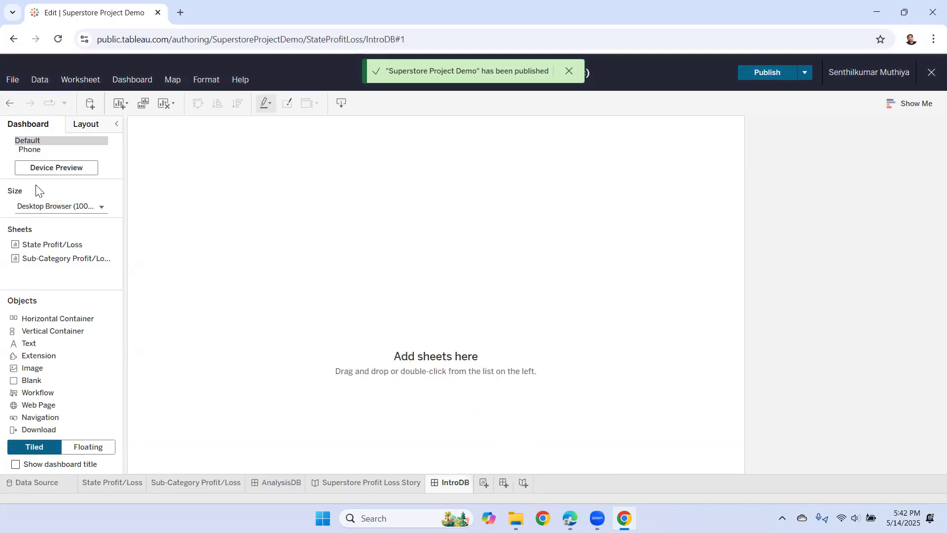
- Set the IntroDB dashboard size to Automatic
click(101, 209)
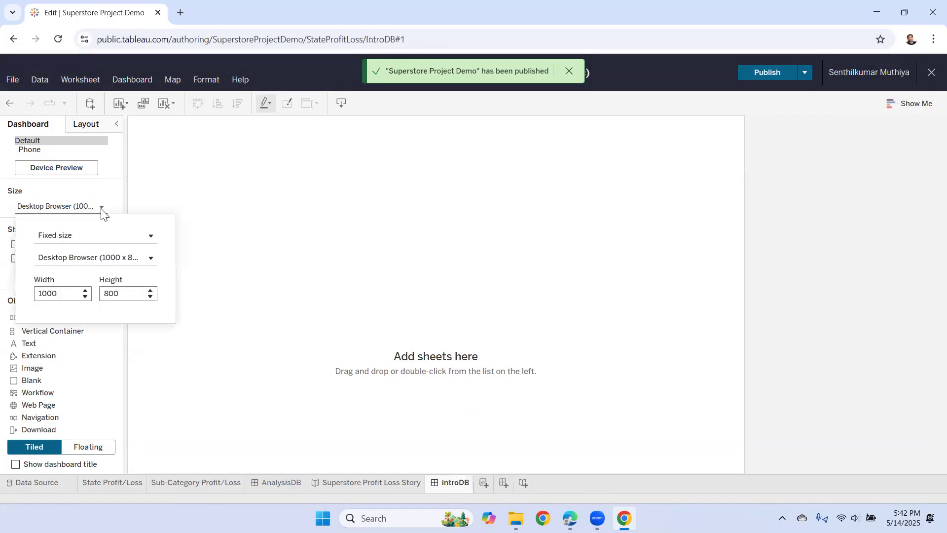
click(150, 236)
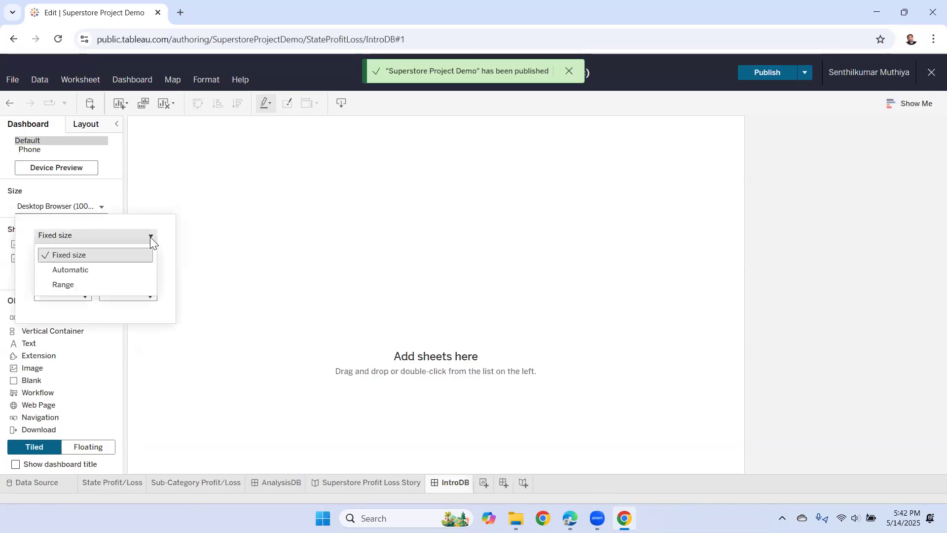
click(120, 269)
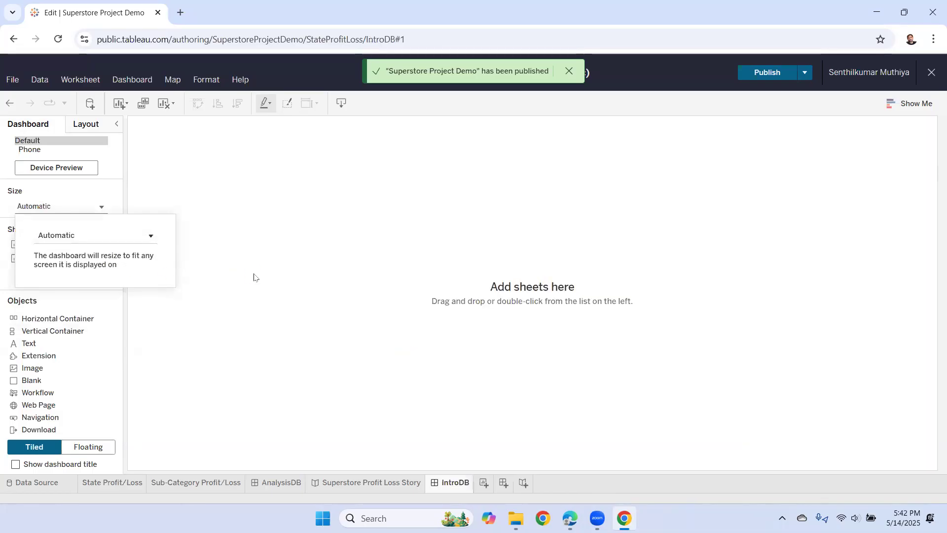
click(254, 277)
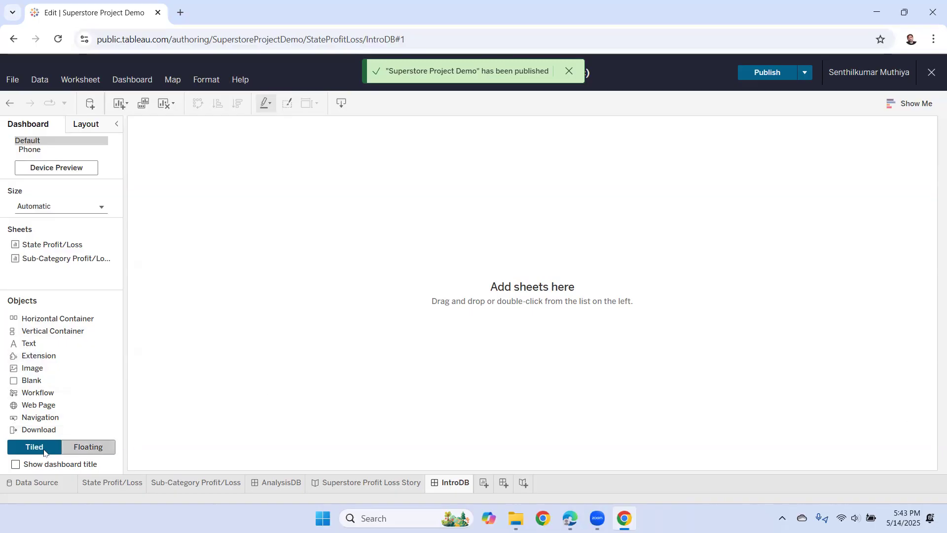
- Insert sample superstore.jpg as a floating image and narrow it to the photo's width
click(101, 447)
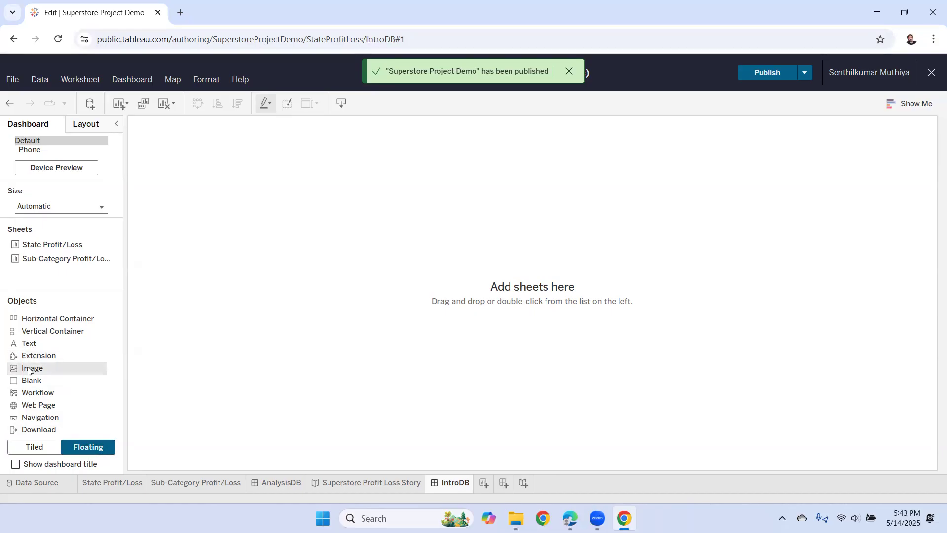
drag(27, 370, 159, 224)
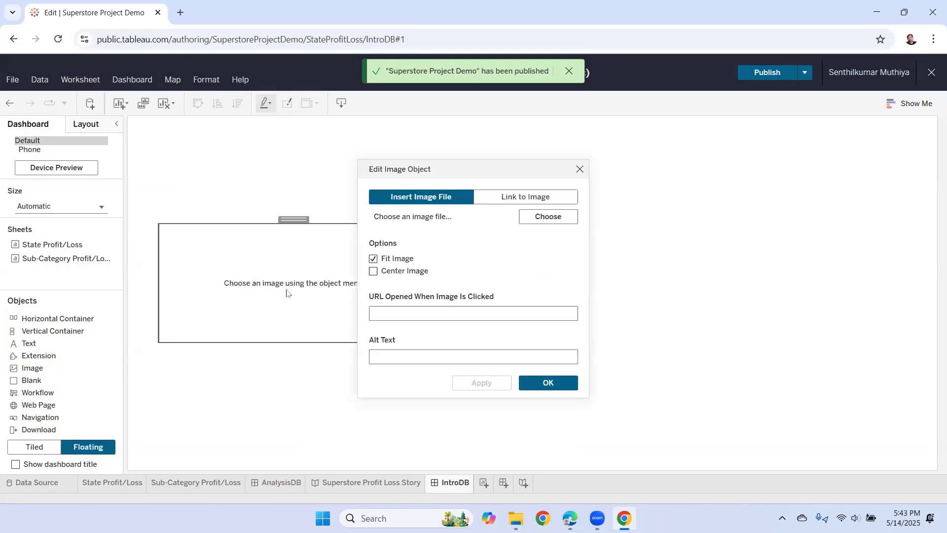
click(544, 224)
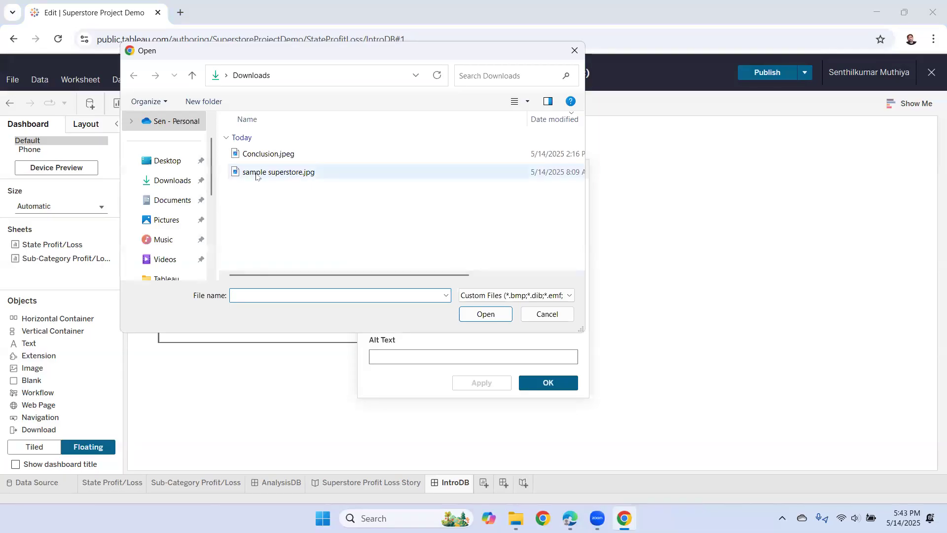
click(281, 177)
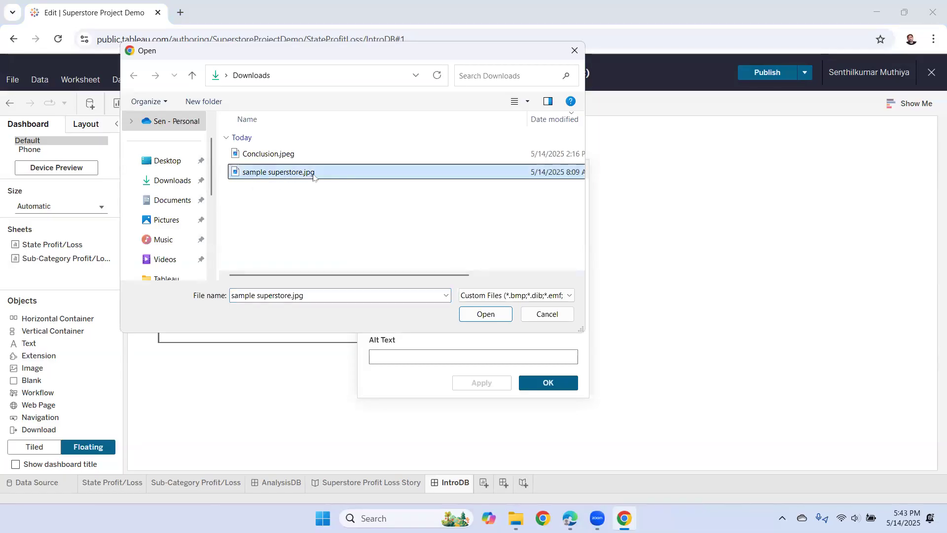
click(483, 315)
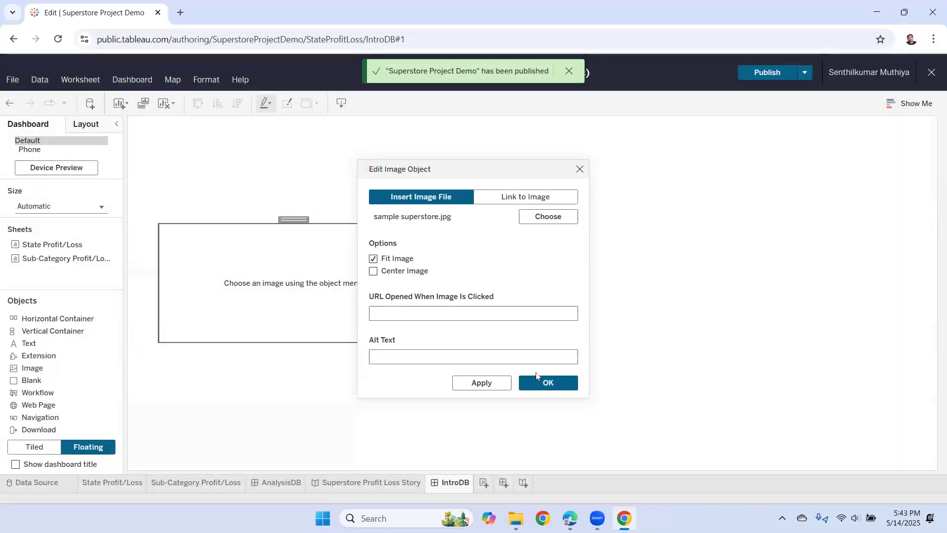
click(547, 384)
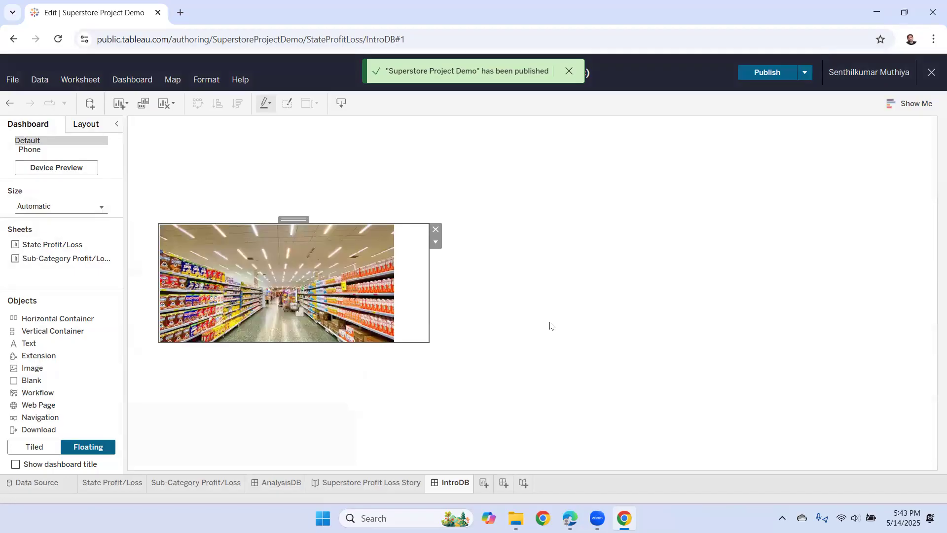
drag(428, 287, 387, 283)
click(478, 304)
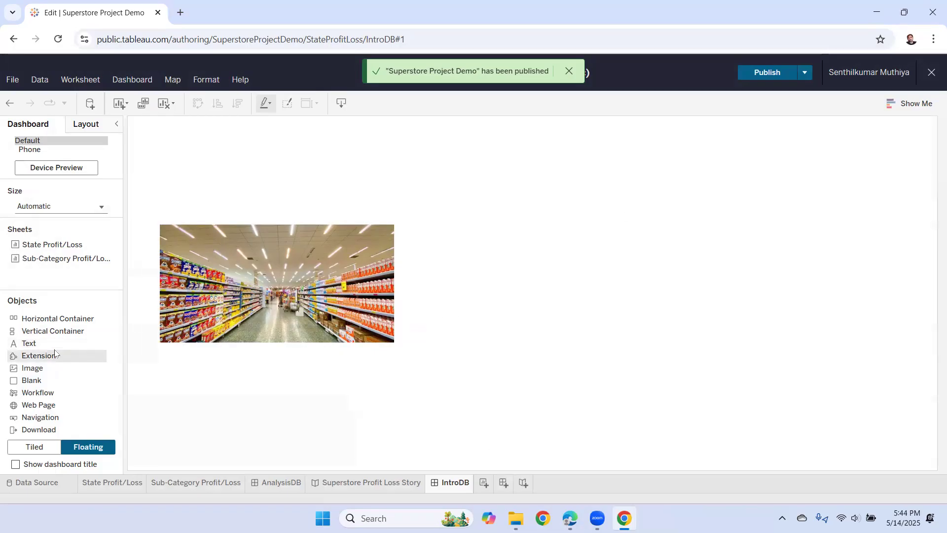
- Add a text object reading 'Project Title: A brief analysis of sample superstore dataset'
drag(37, 347, 411, 222)
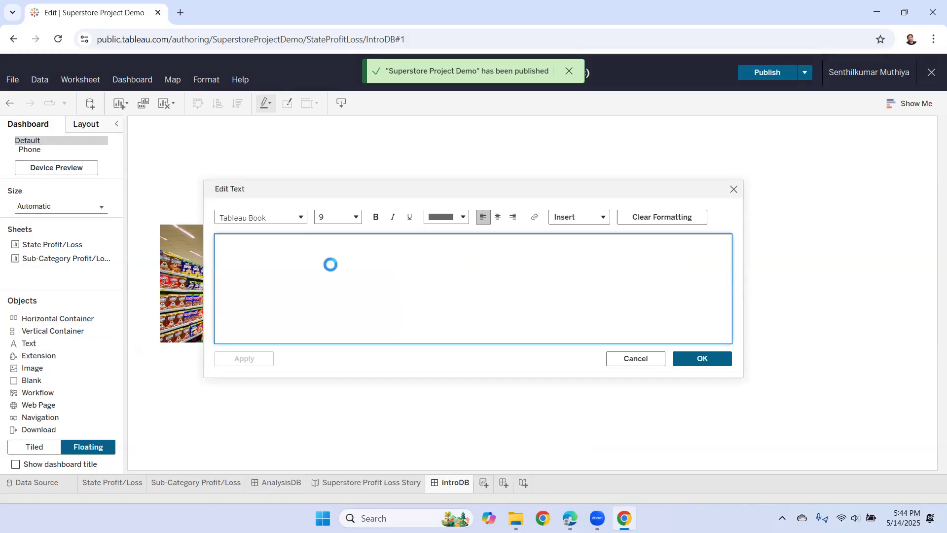
text(A brief anal)
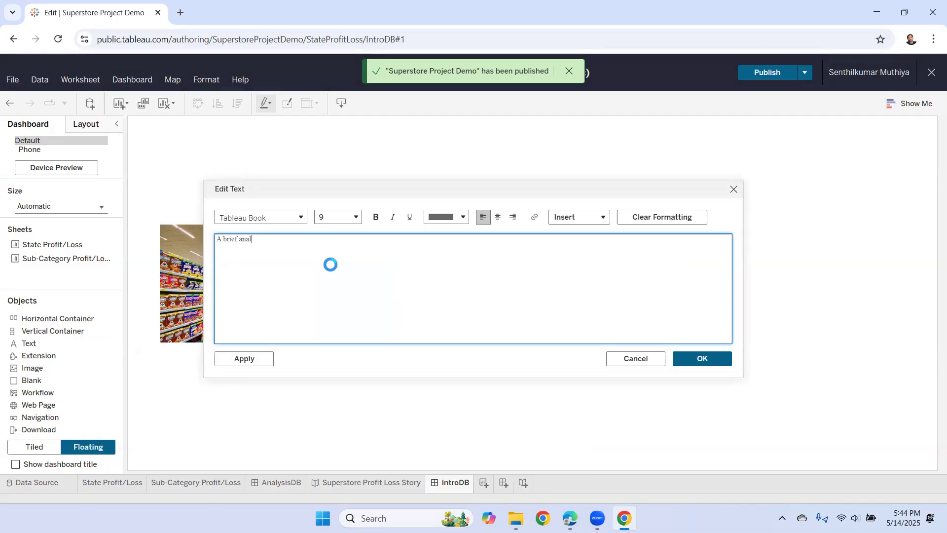
text(ysis of )
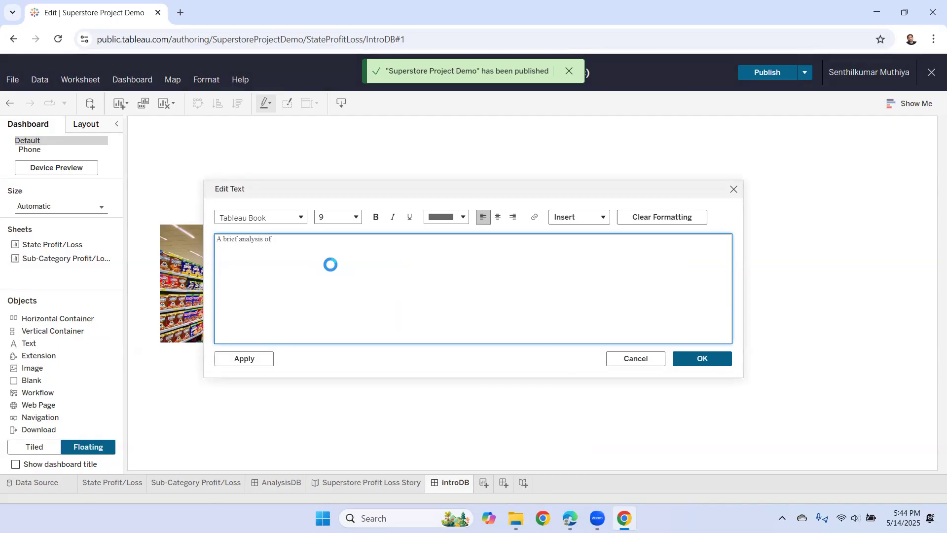
text(profit)
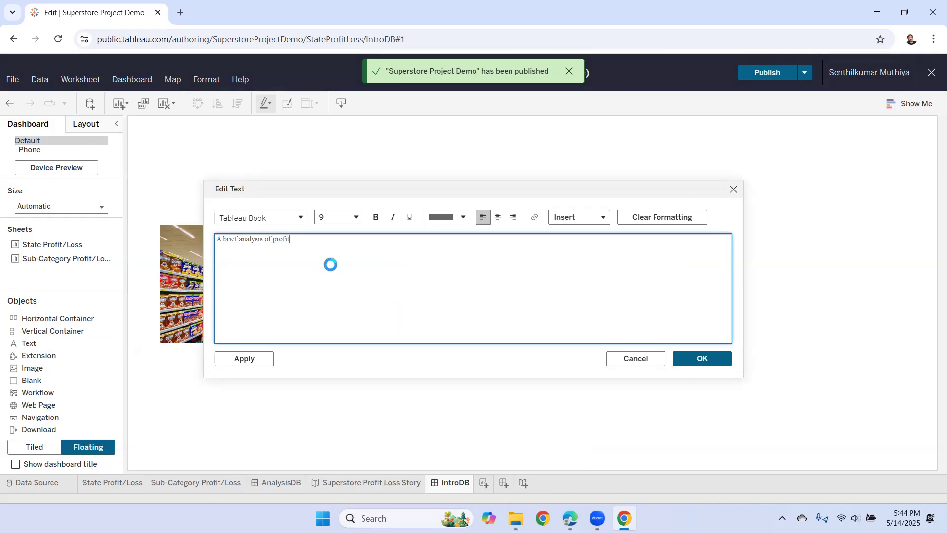
key(BackSpace)
key(BackSpace)
key(BackSpace)
key(BackSpace)
key(BackSpace)
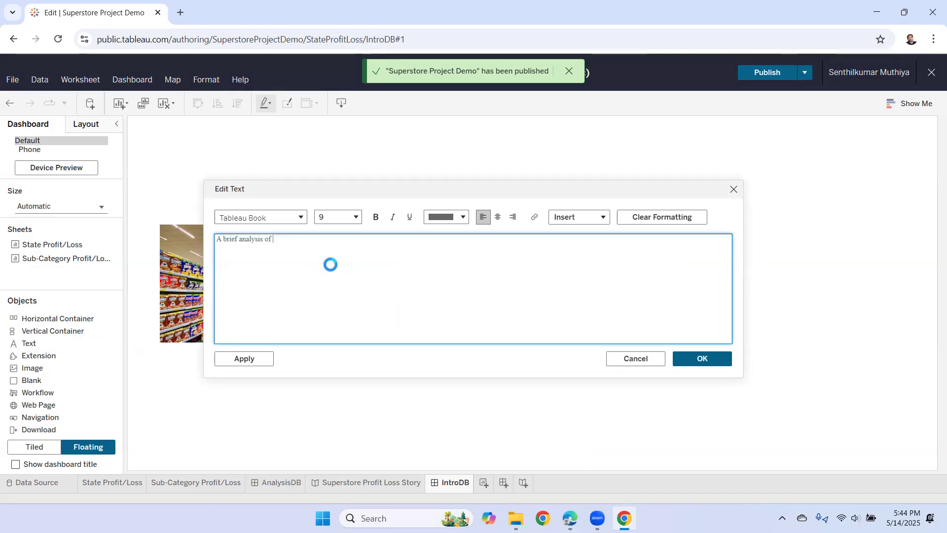
text(sample superstore dataset)
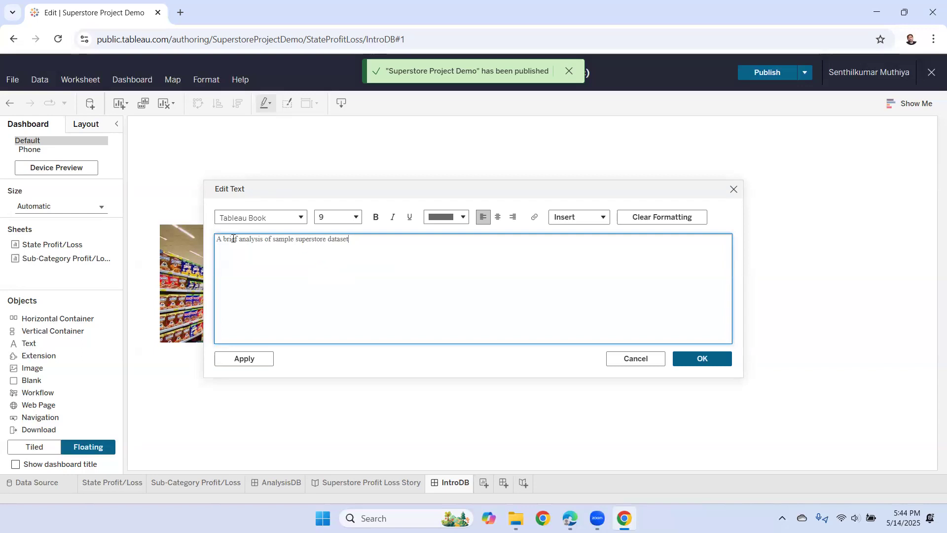
text(Project Title:)
click(279, 240)
click(386, 239)
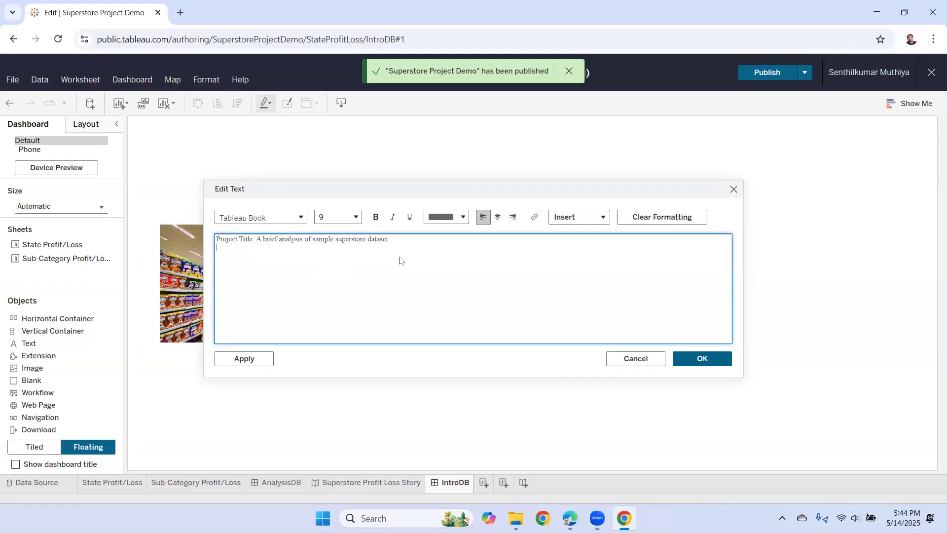
- Begin a second text line reading 'Presented By'
key(Return)
text(Submi)
key(BackSpace)
key(BackSpace)
text(Pr)
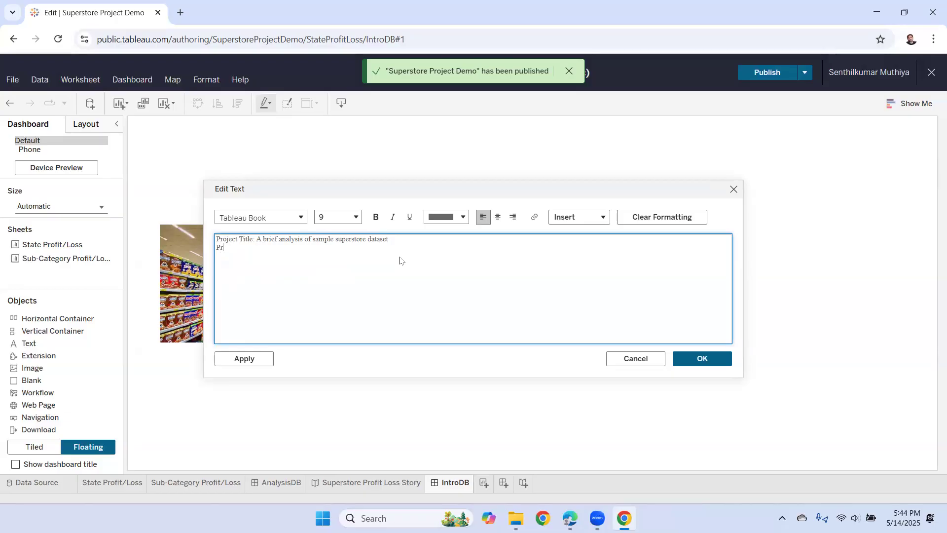
text(esented By:)
- Check the reference PDF, then start typing presenter names after 'Presented By:'
click(570, 518)
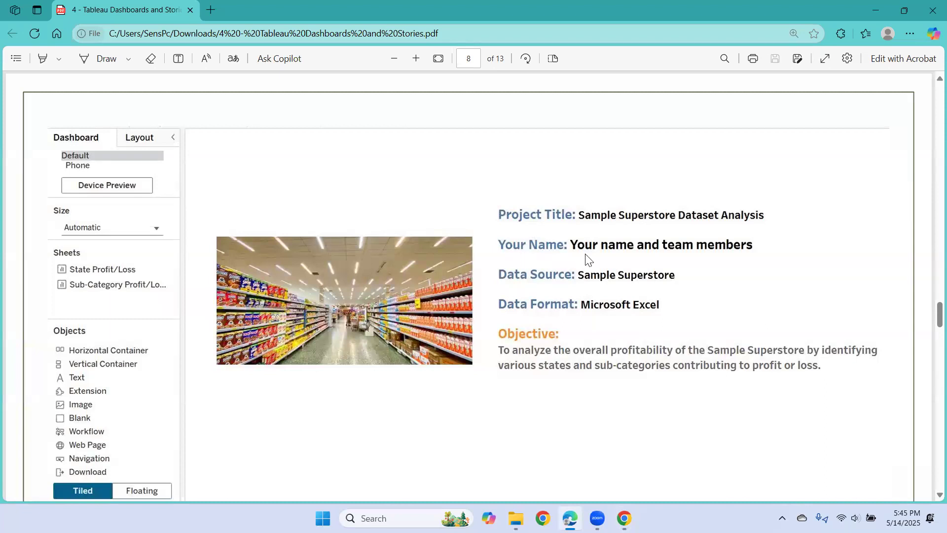
click(624, 518)
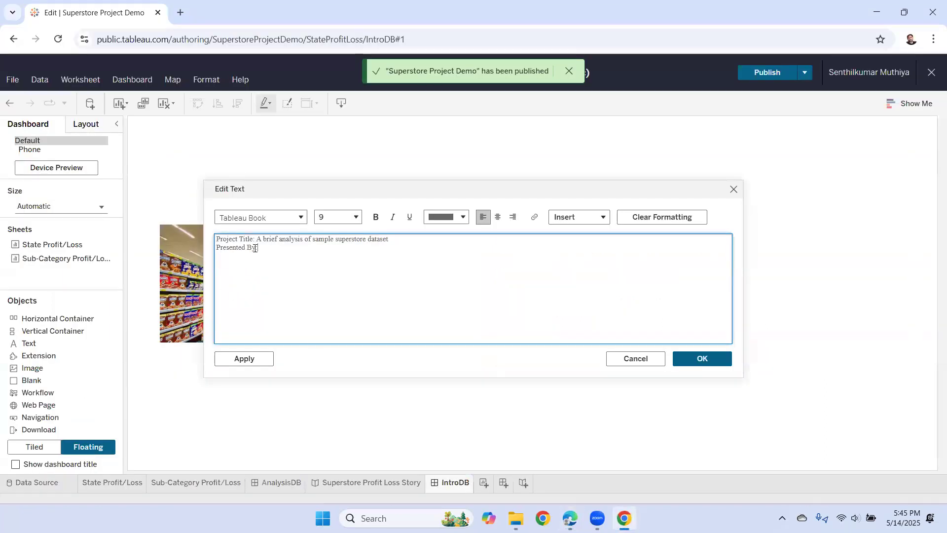
drag(256, 247, 216, 249)
click(267, 248)
- Finish the three presenter names separated by '|' and begin a 'Data Source' line
click(260, 247)
text(Alba |)
drag(294, 247, 312, 286)
key(BackSpace)
text(Wendy)
key(Return)
click(317, 248)
text(y )
text(Data)
text( Source: Sample Superstore)
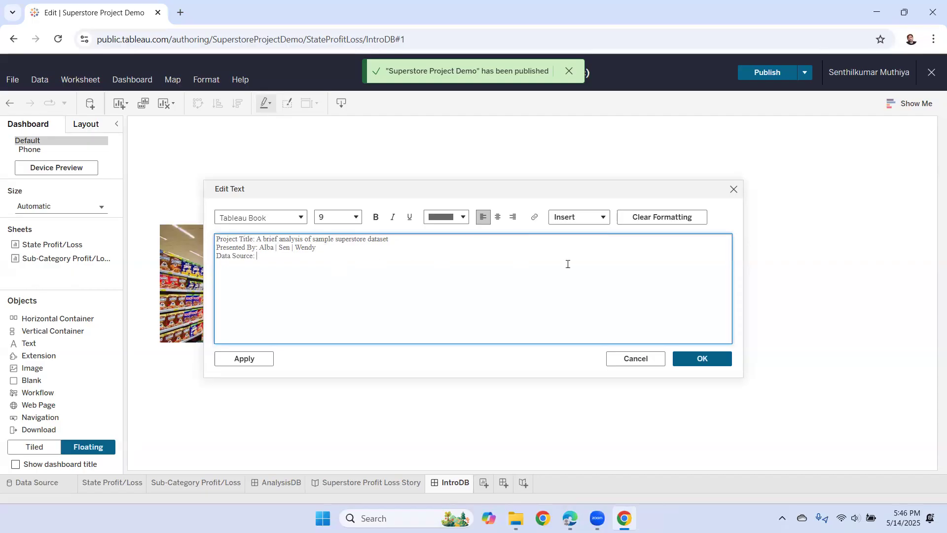
- Add 'Sample Superstore' as the data source and 'Data Format: Microsoft Excel', correcting 'Fromat' to 'Format'
text(Sample)
text( Super)
text(store)
text(Data Fro)
text(mat)
text(: Mic)
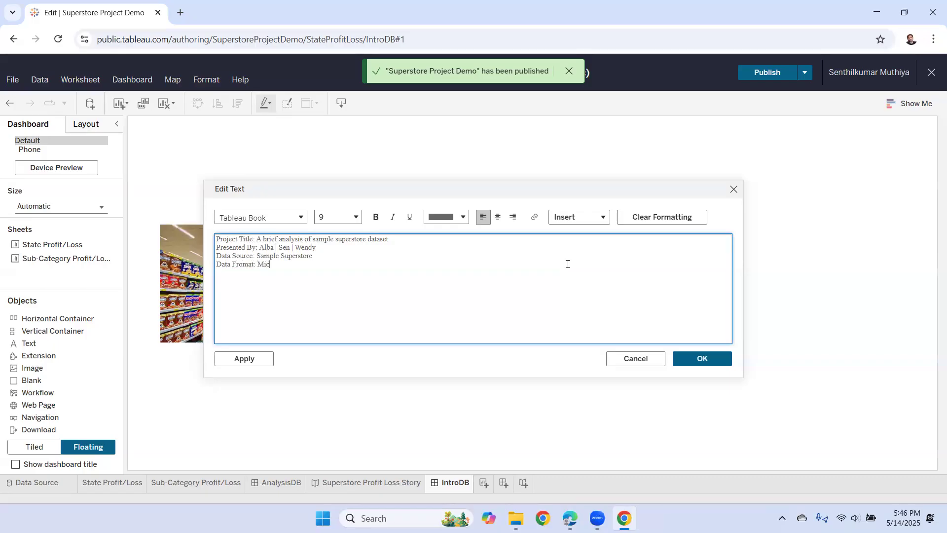
text(rosoft Excel)
right_click(246, 263)
click(290, 209)
click(312, 265)
- Add an 'Objective:' heading on a new line and check the reference PDF wording
key(Return)
text(Objective:)
click(569, 518)
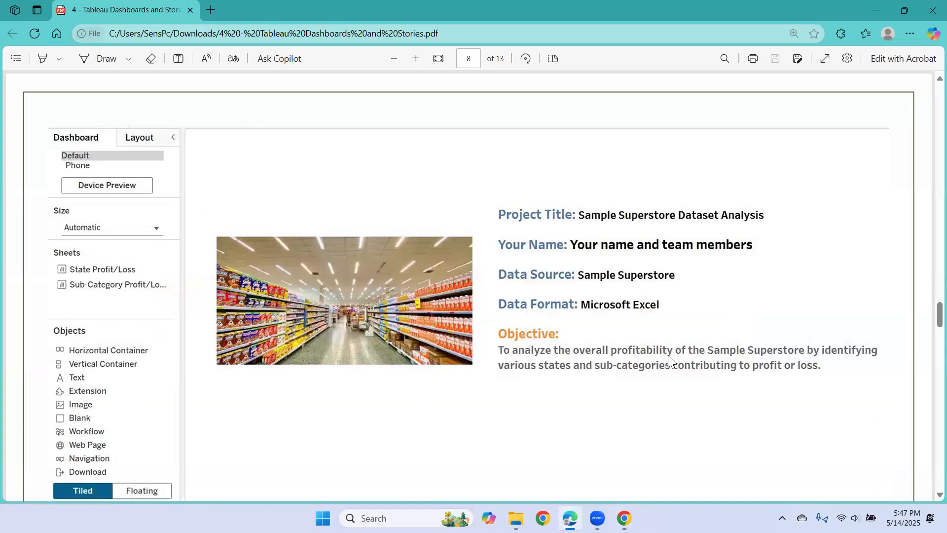
- Type the objective on analysing sample superstore profitability by states and sub-categories contributing profit or loss
key(alt+Tab)
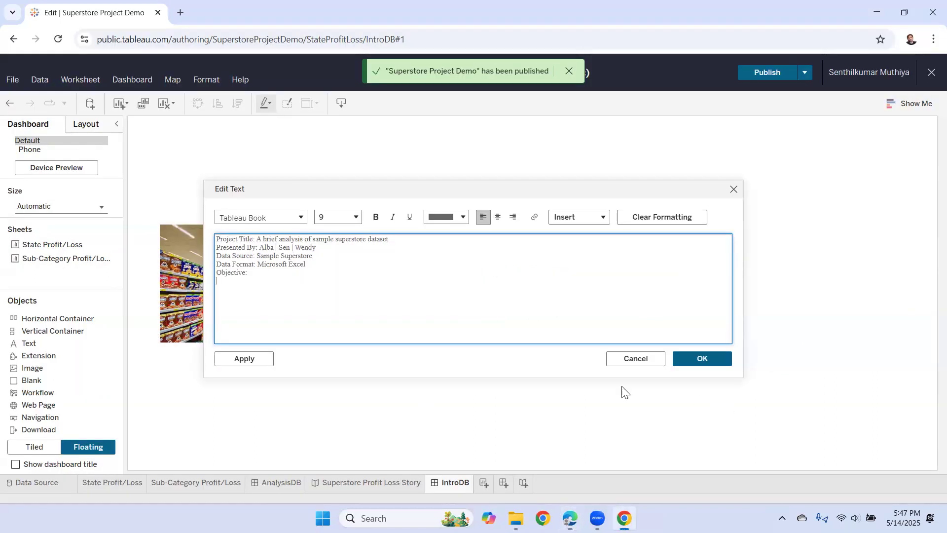
text(To anal)
text(yse the overall profitability )
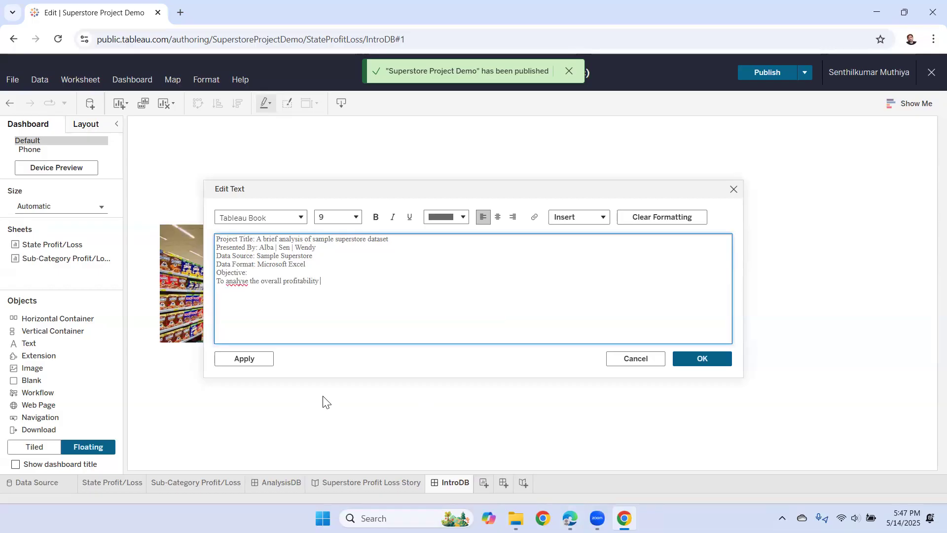
text(of the sample superdtor by)
key(alt+Tab)
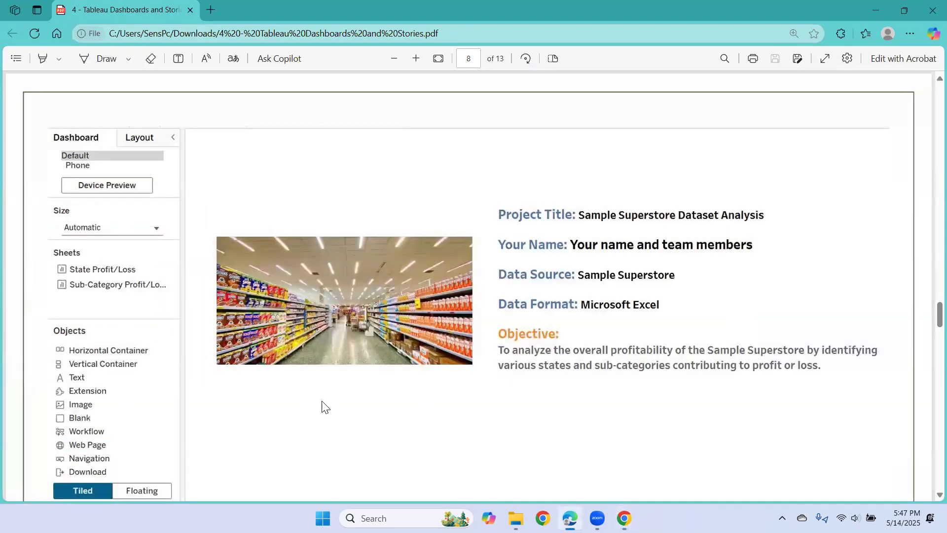
key(alt+Tab)
text(by identifiying var)
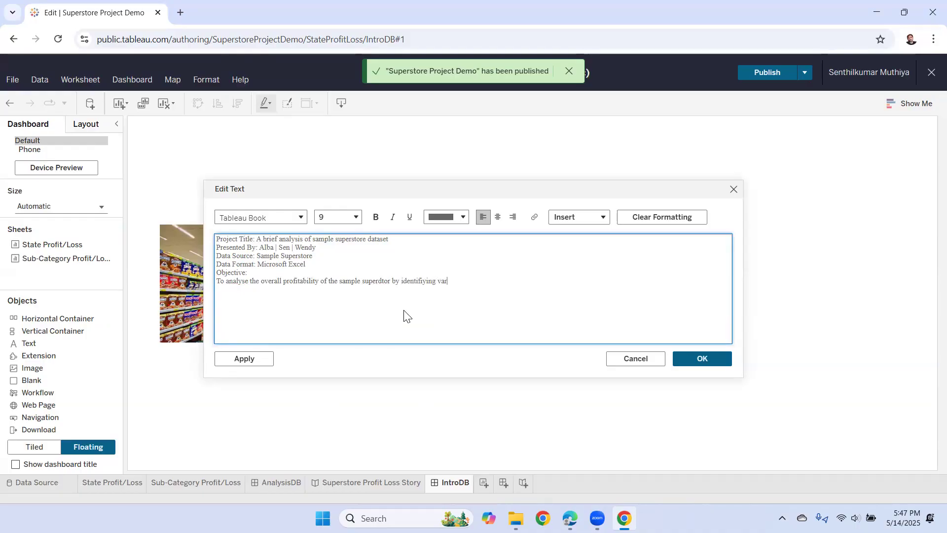
text(ious states and sub-categorir)
text(s)
key(alt+Tab)
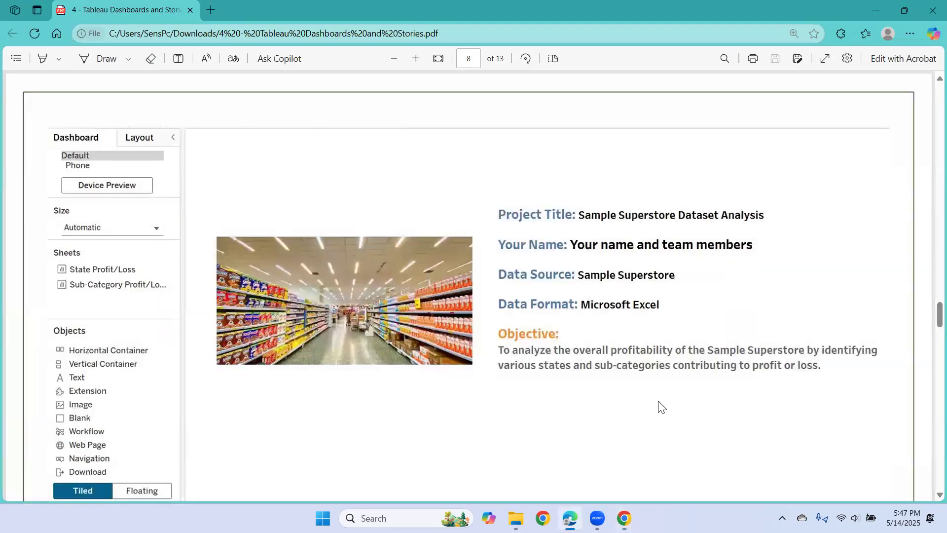
key(alt+Tab)
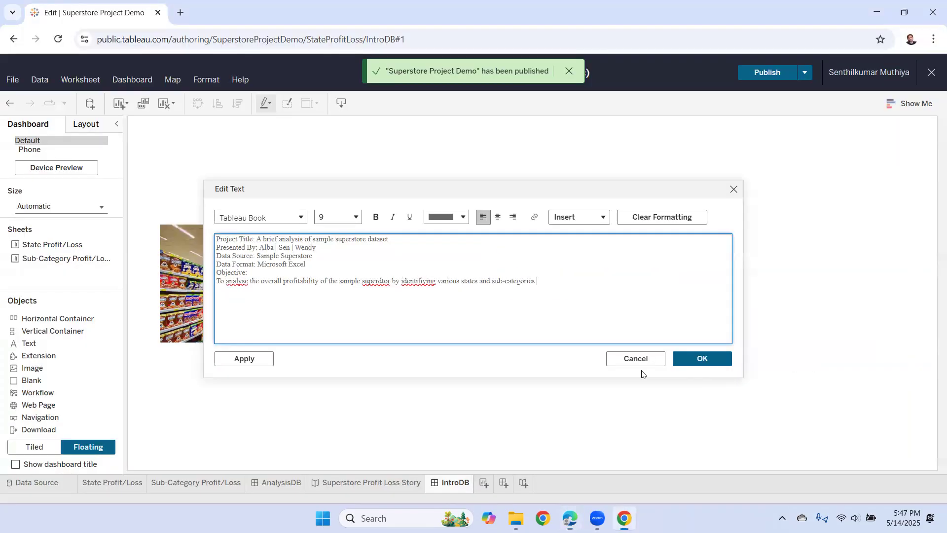
text(contri)
text(buting the )
text(profi)
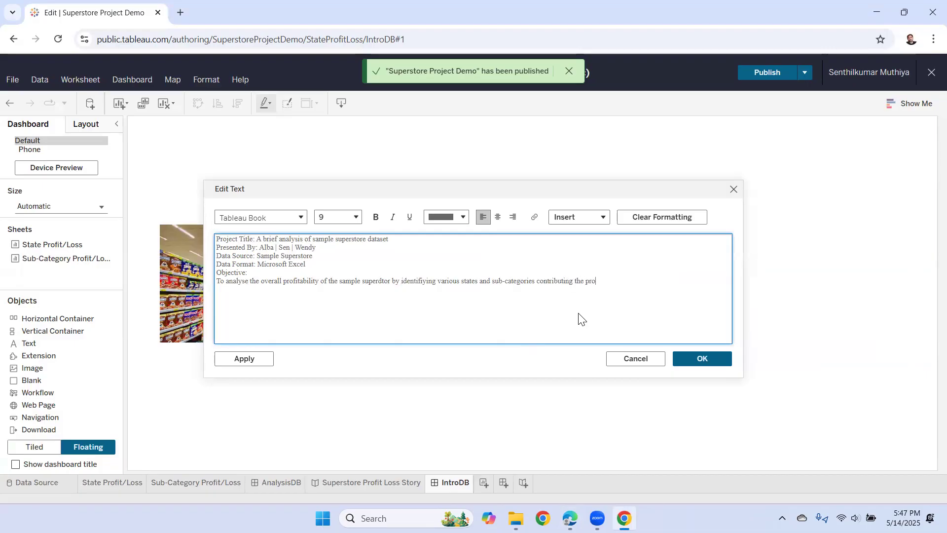
text(t or loss.)
- Correct 'analyse', 'superdtor' and 'identifiying' to 'analyze', 'superstore' and 'identifying'
right_click(238, 282)
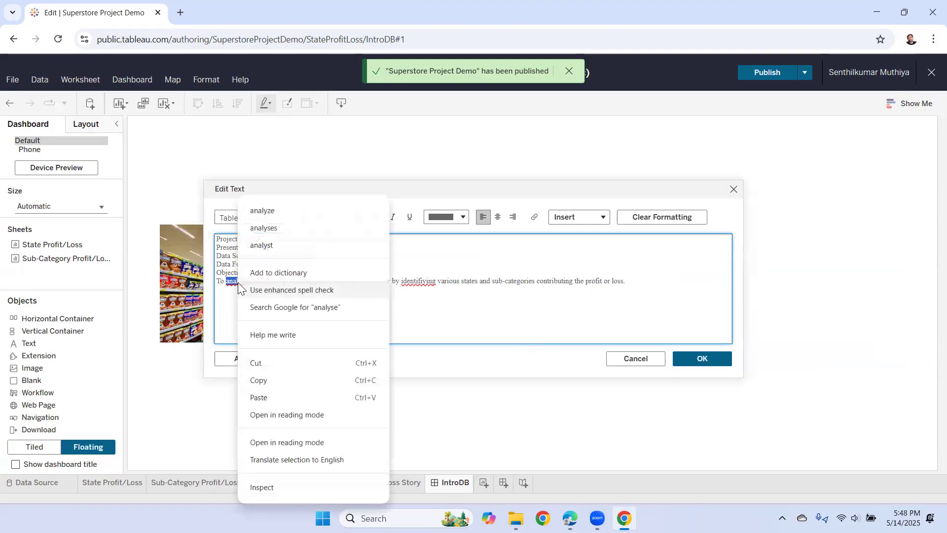
click(254, 212)
right_click(368, 285)
click(404, 225)
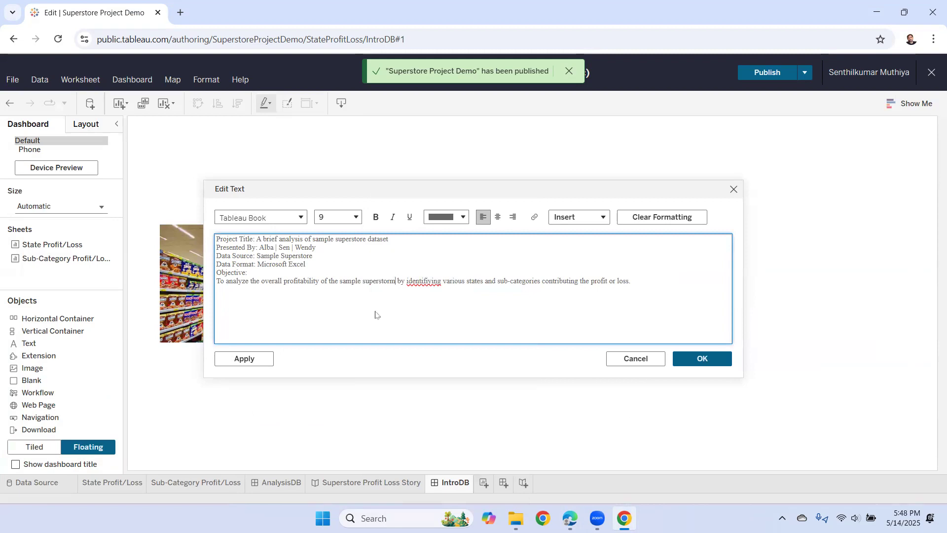
key(BackSpace)
text(e)
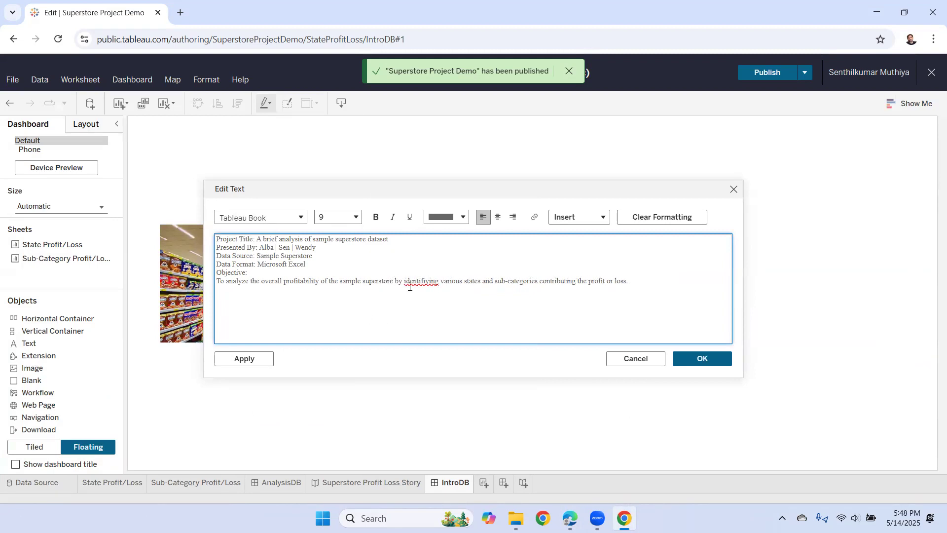
double_click(416, 284)
right_click(416, 284)
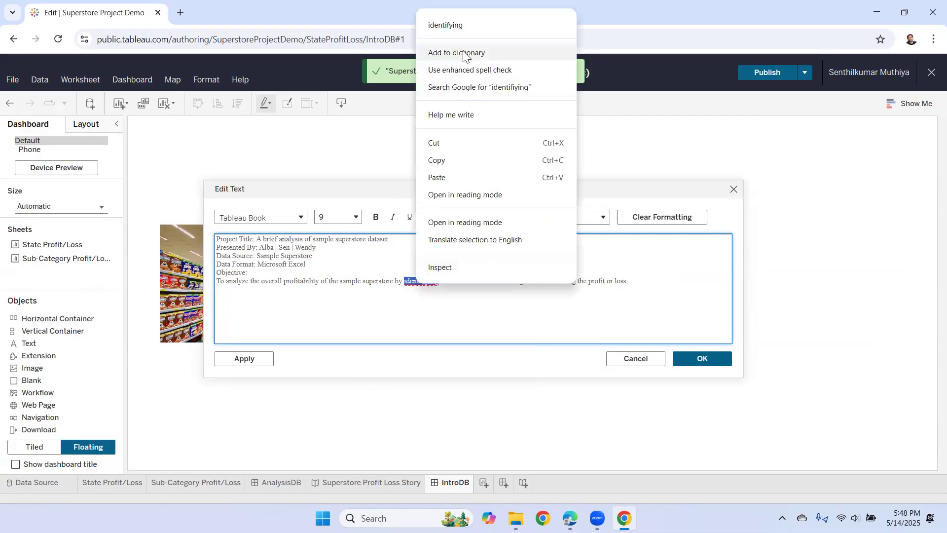
click(463, 25)
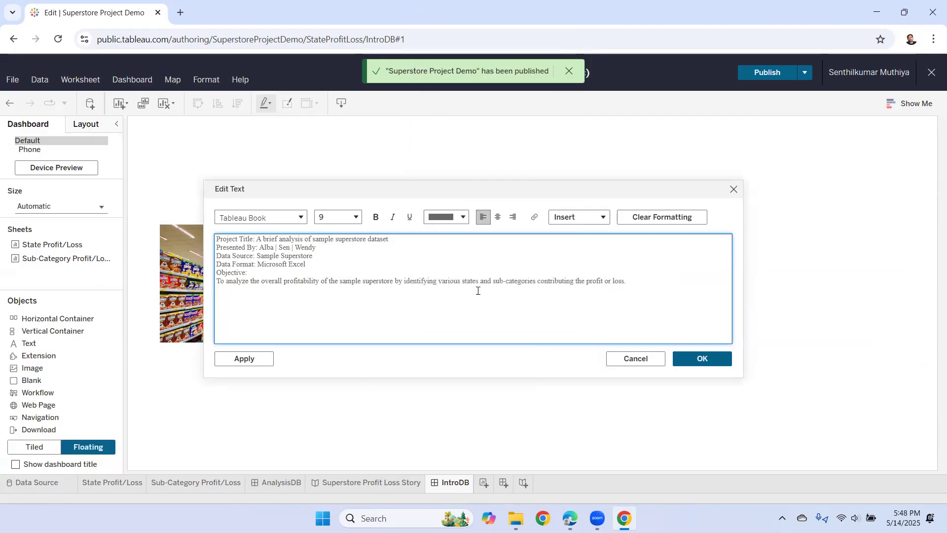
- Format all intro text as Tableau Bold, size 14, bold and black
drag(628, 282, 207, 237)
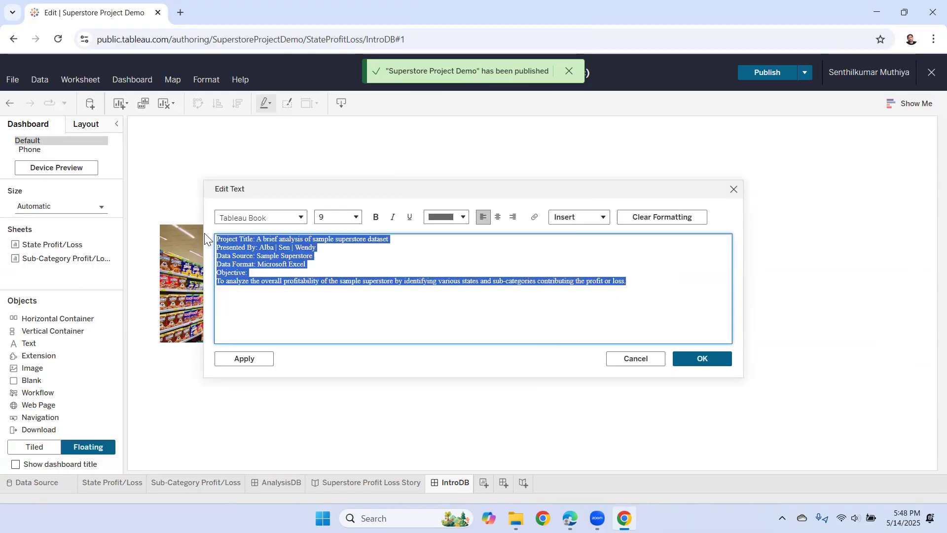
click(302, 218)
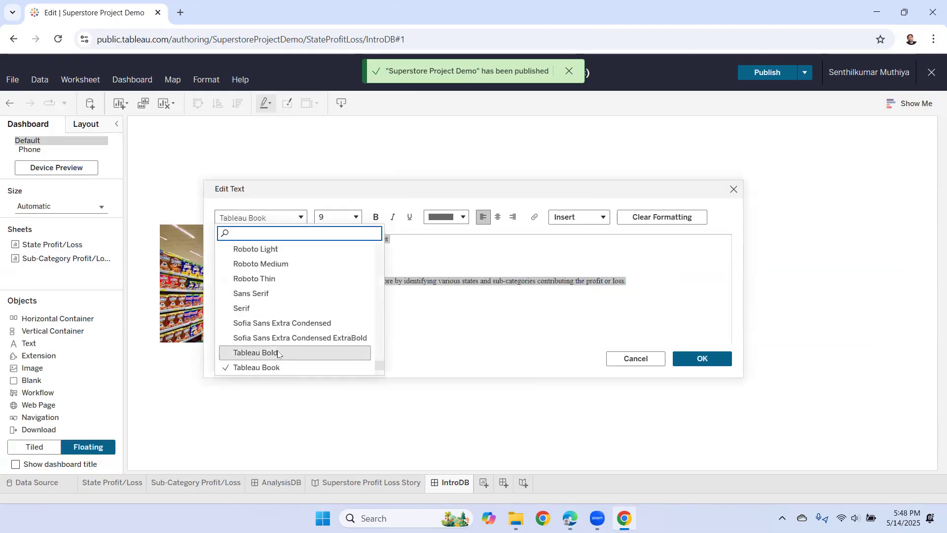
click(256, 352)
click(357, 218)
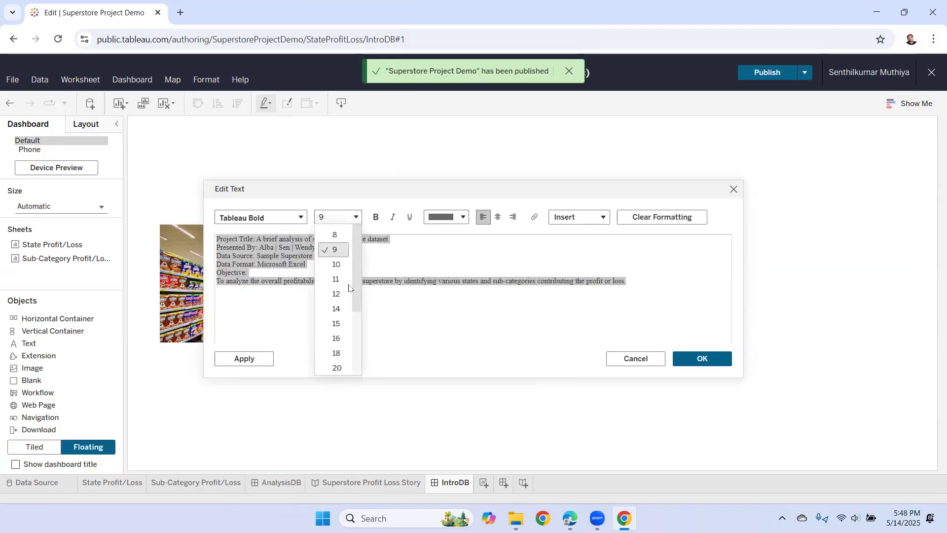
click(339, 309)
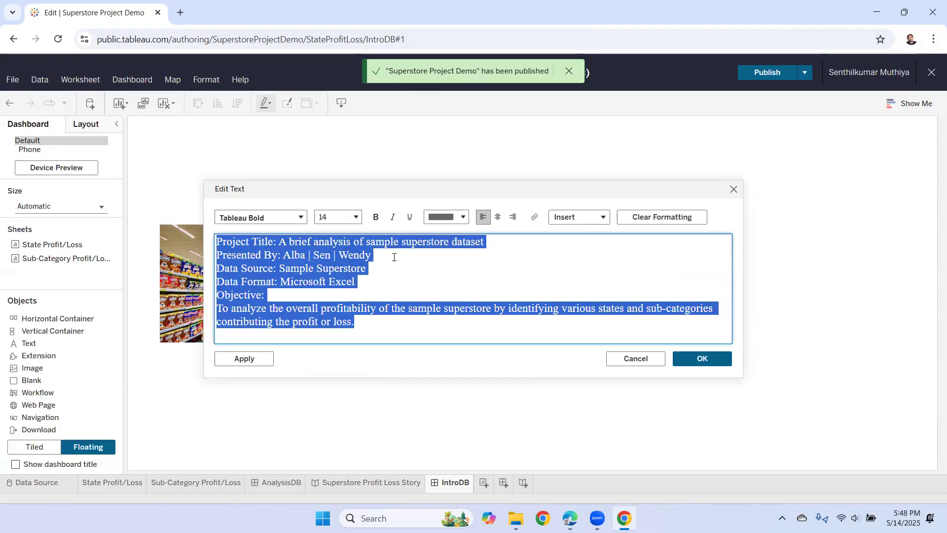
click(376, 217)
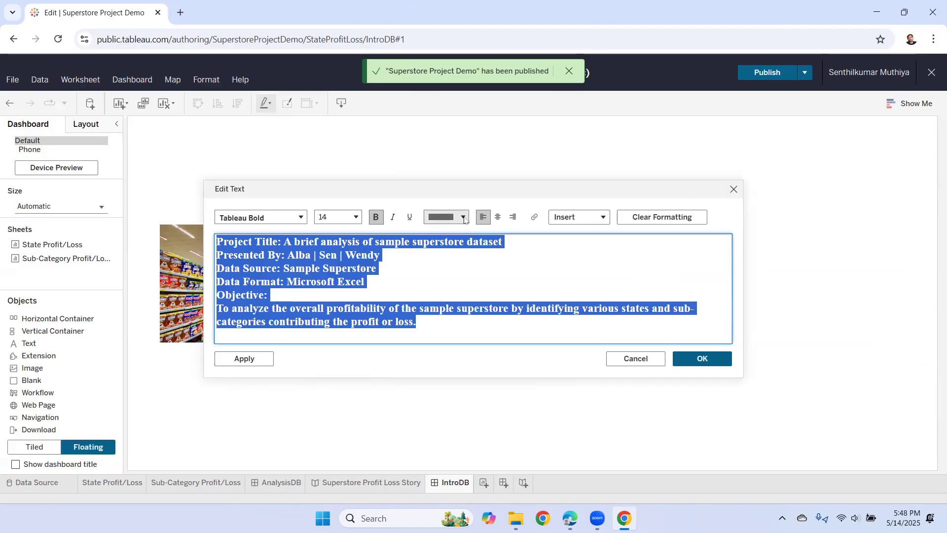
click(446, 217)
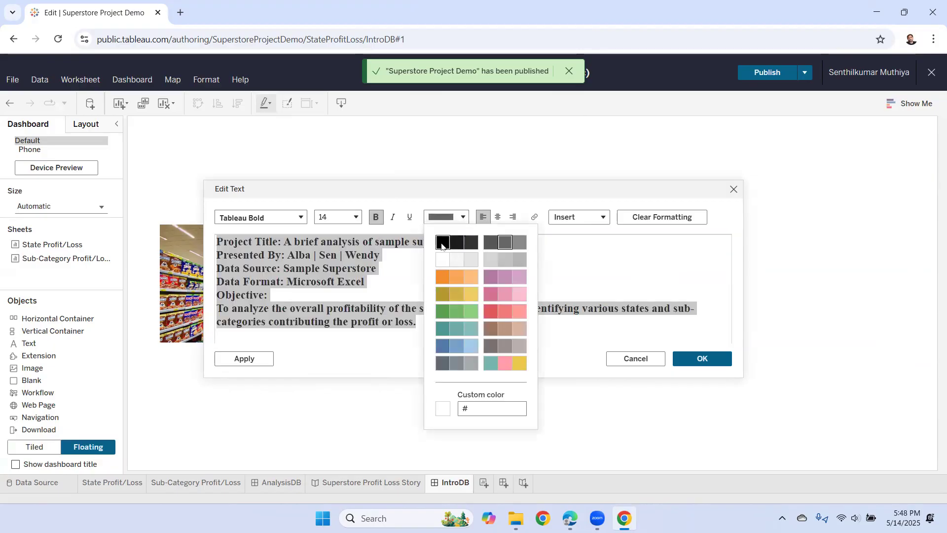
click(443, 242)
click(443, 268)
- Colour the 'Project Title:', 'Presented By:' and 'Data Source:' labels orange
drag(285, 242, 193, 241)
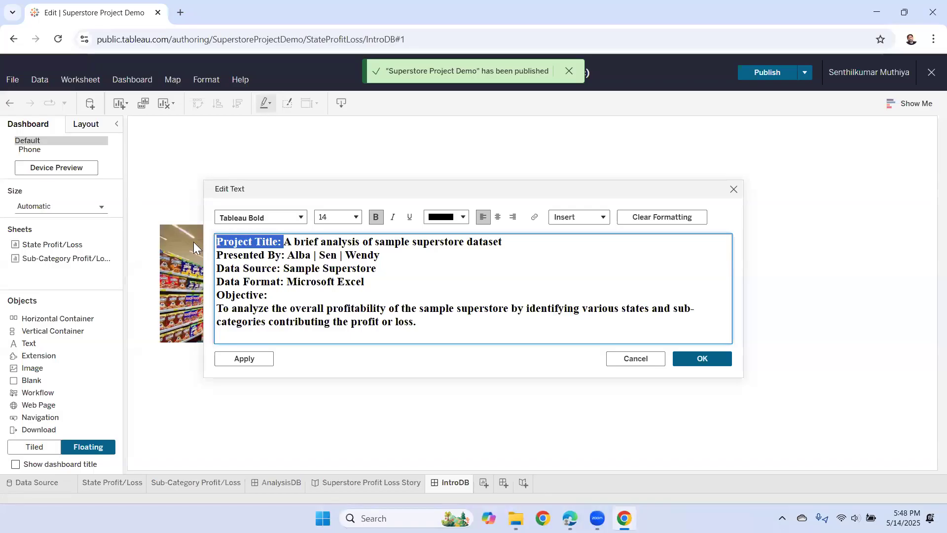
click(465, 218)
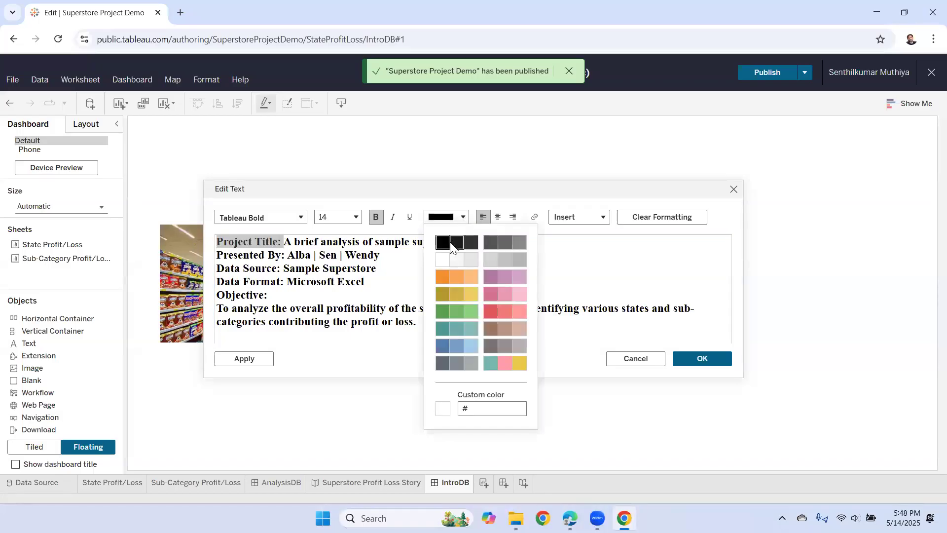
click(440, 279)
click(412, 281)
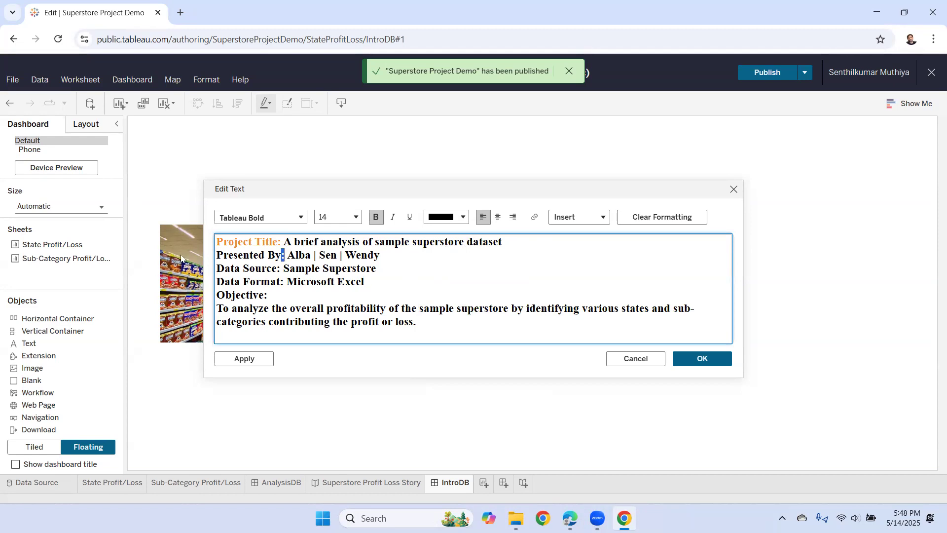
drag(286, 255, 217, 255)
click(446, 217)
click(442, 277)
click(286, 269)
drag(282, 268, 234, 268)
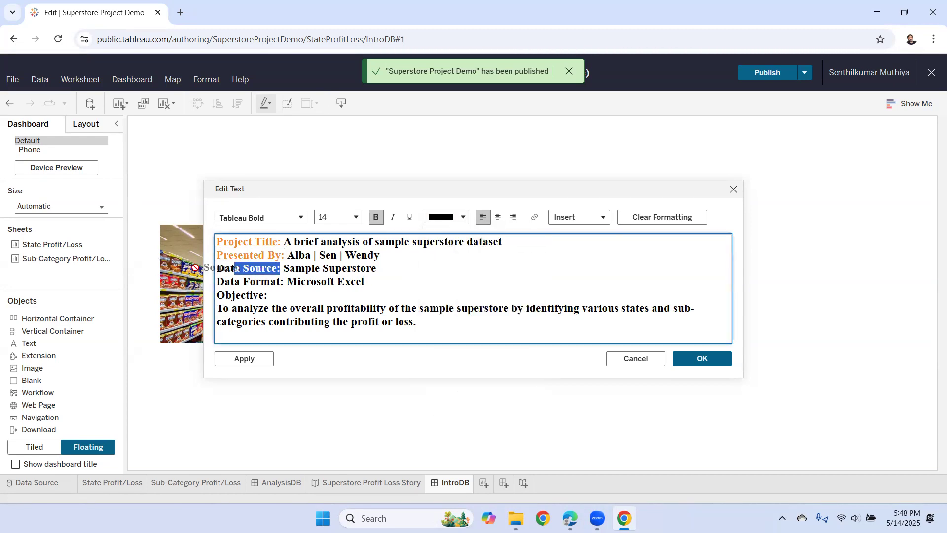
drag(287, 290, 217, 269)
click(466, 218)
click(442, 278)
click(400, 292)
- Colour the 'Data Format' label orange and the 'Objective:' heading olive
drag(283, 281, 206, 282)
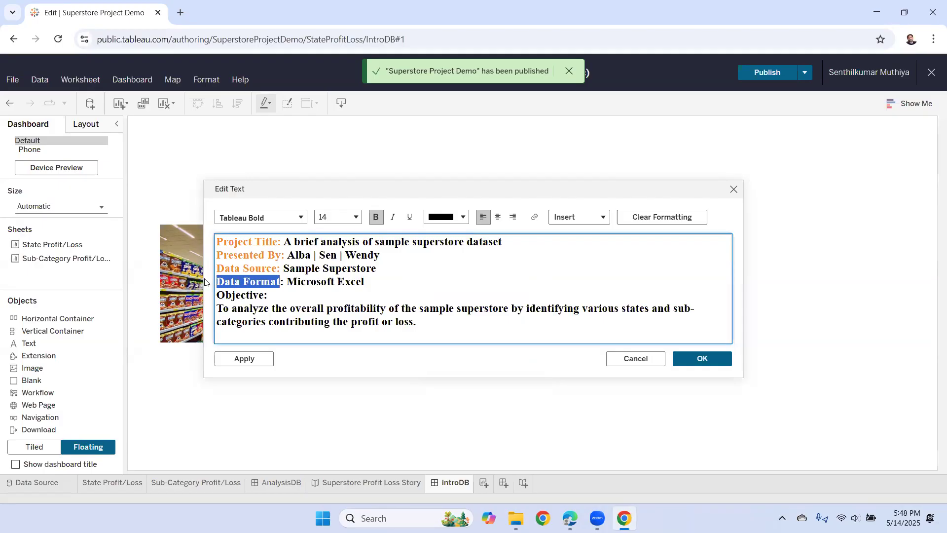
click(463, 217)
click(443, 278)
click(269, 295)
drag(272, 294, 216, 296)
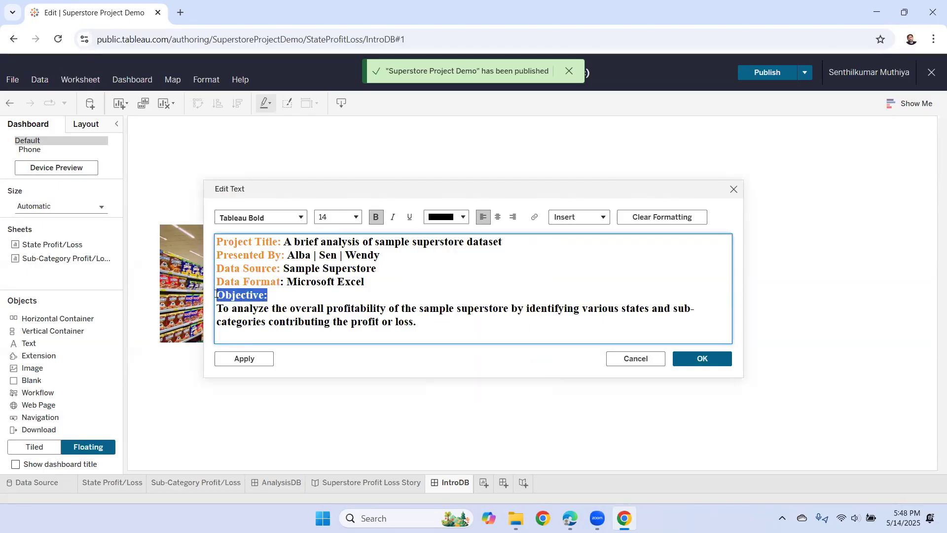
click(463, 218)
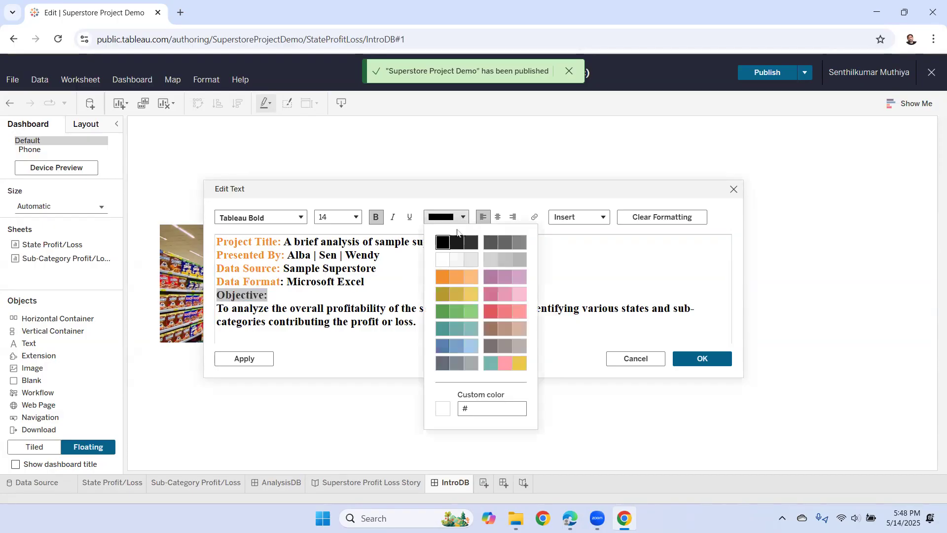
click(444, 296)
click(424, 297)
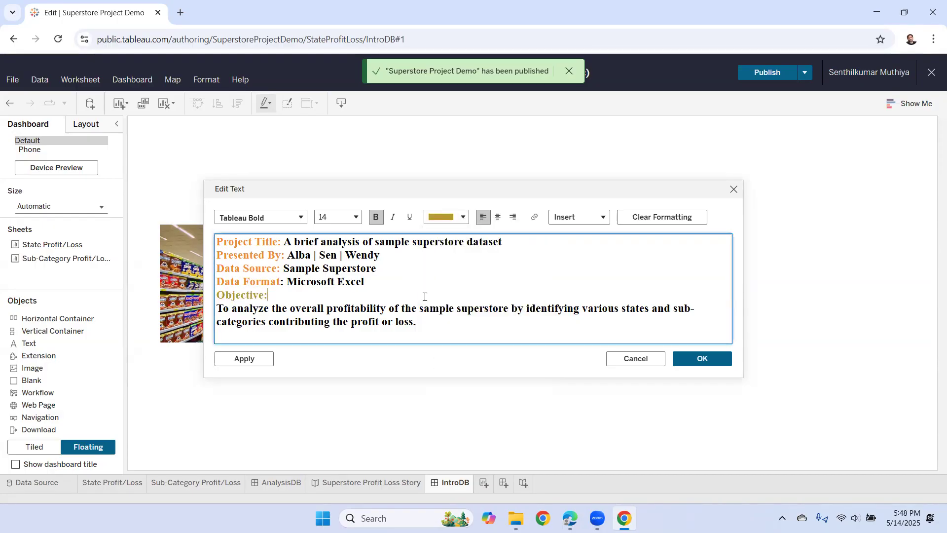
- Make the project title value and presenters' names regular weight
drag(286, 241, 525, 239)
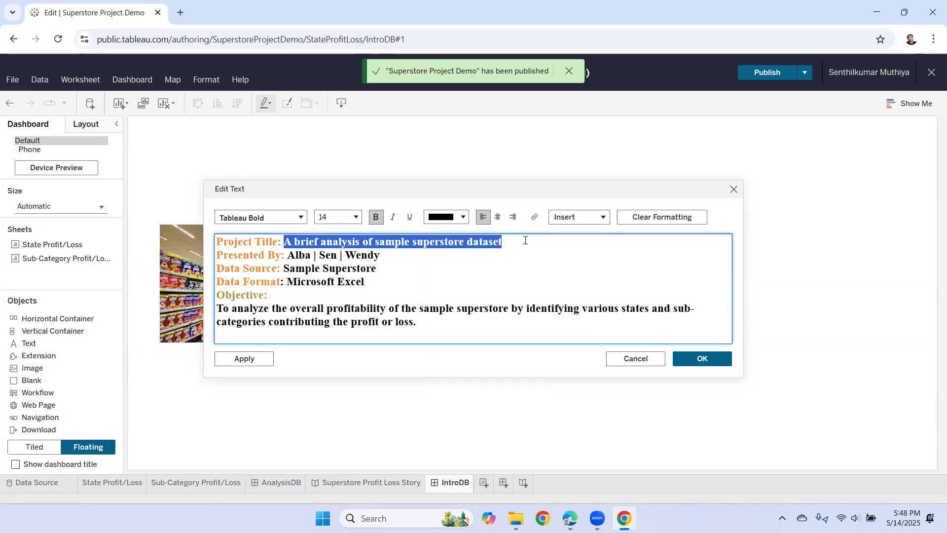
click(376, 217)
click(424, 293)
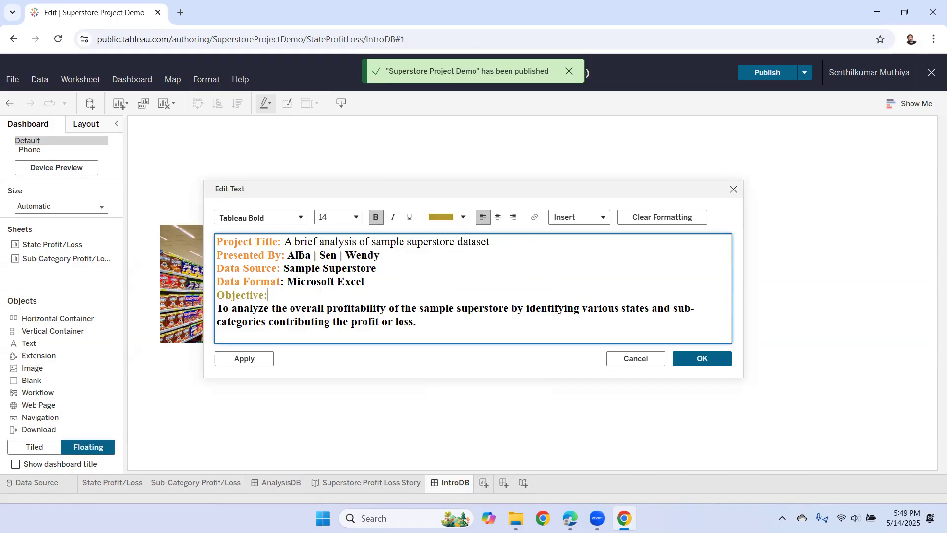
drag(289, 255, 378, 255)
click(376, 217)
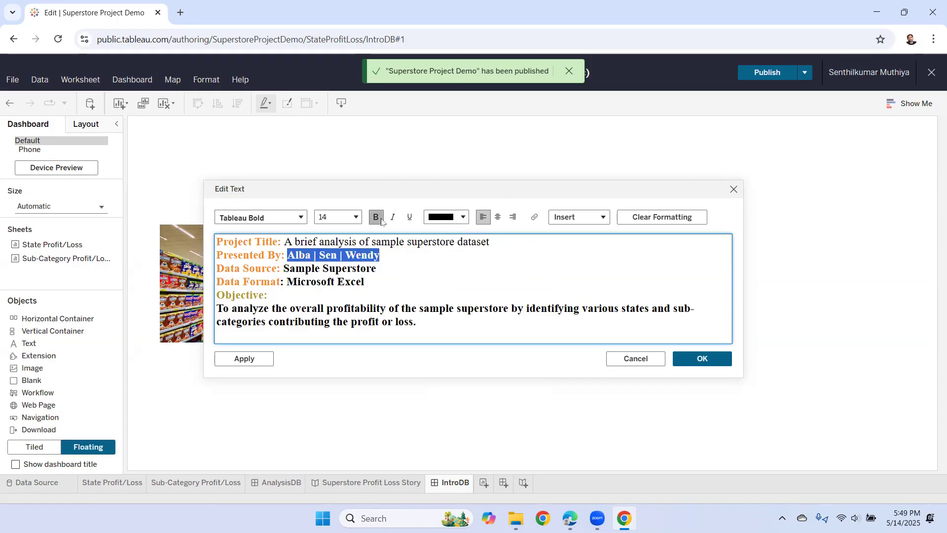
click(418, 289)
drag(284, 268, 378, 275)
click(408, 288)
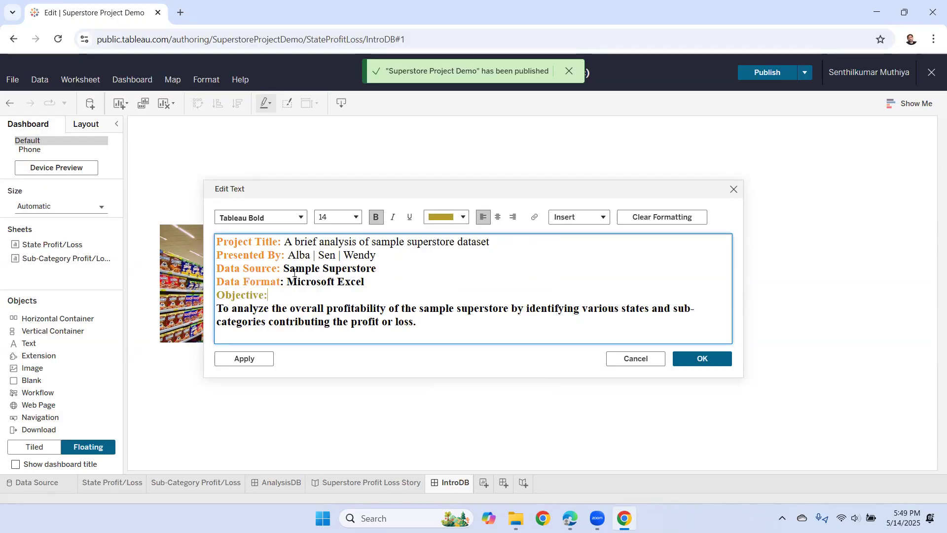
- Unbold 'Sample Superstore', 'Microsoft Excel' and the objective paragraph, then apply the text edits
drag(285, 268, 377, 269)
click(375, 217)
click(406, 300)
drag(288, 281, 362, 282)
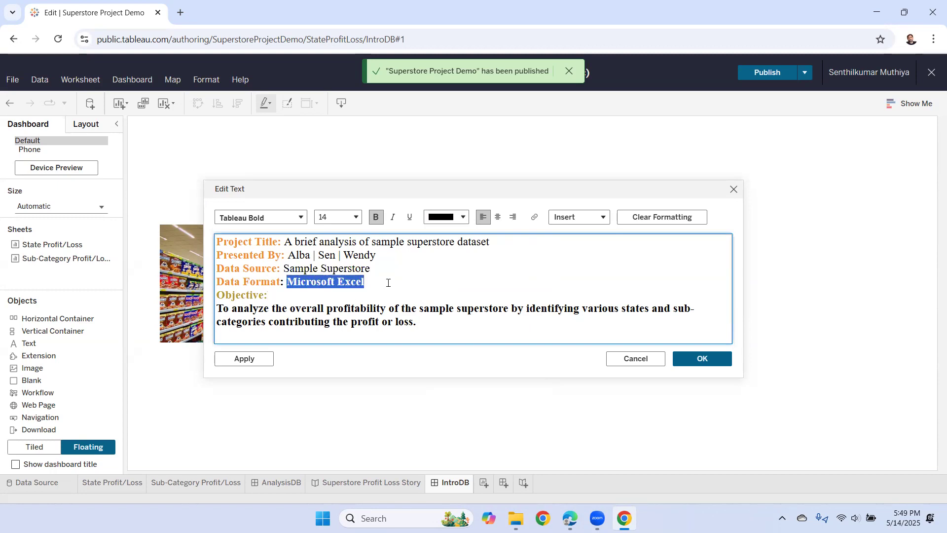
click(376, 217)
drag(418, 321, 217, 308)
click(377, 217)
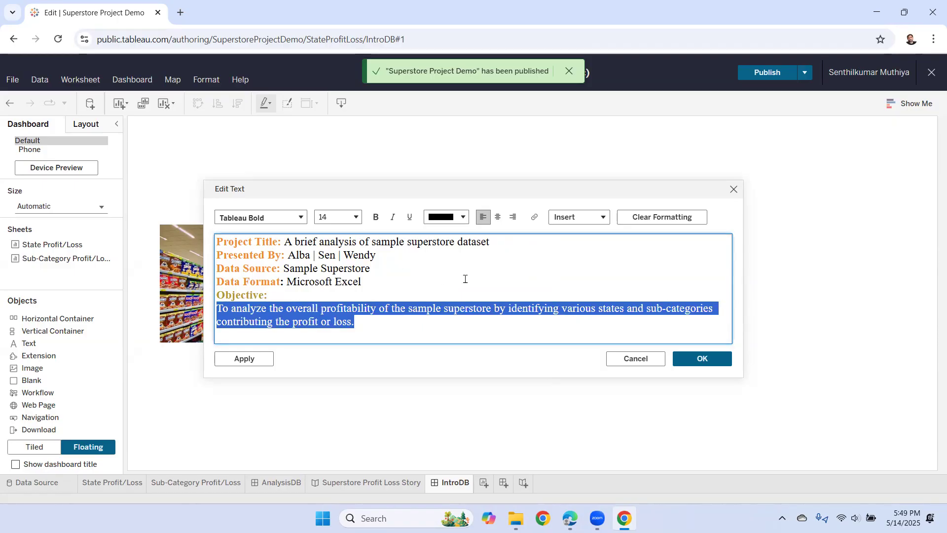
click(465, 278)
click(701, 360)
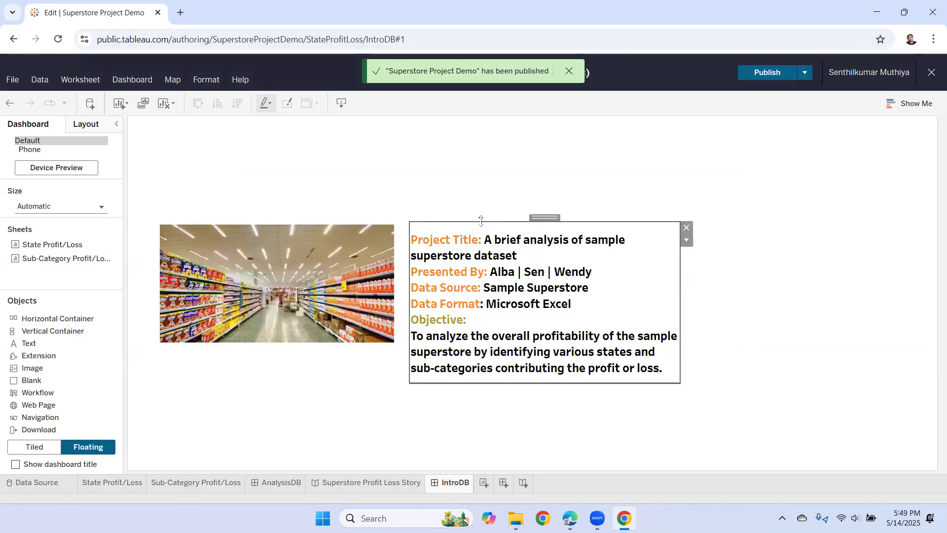
- Drag the intro text box's corner outward so the text re-wraps more widely
click(534, 210)
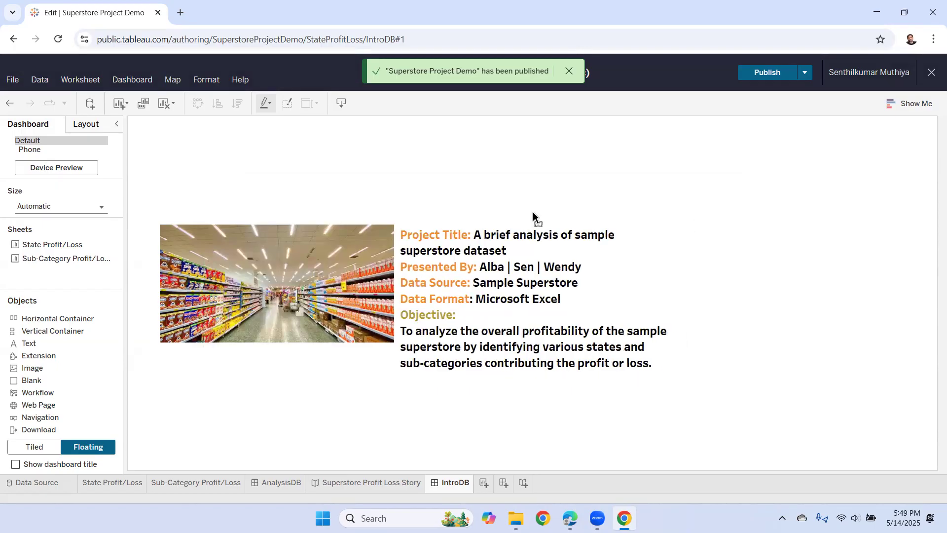
click(581, 290)
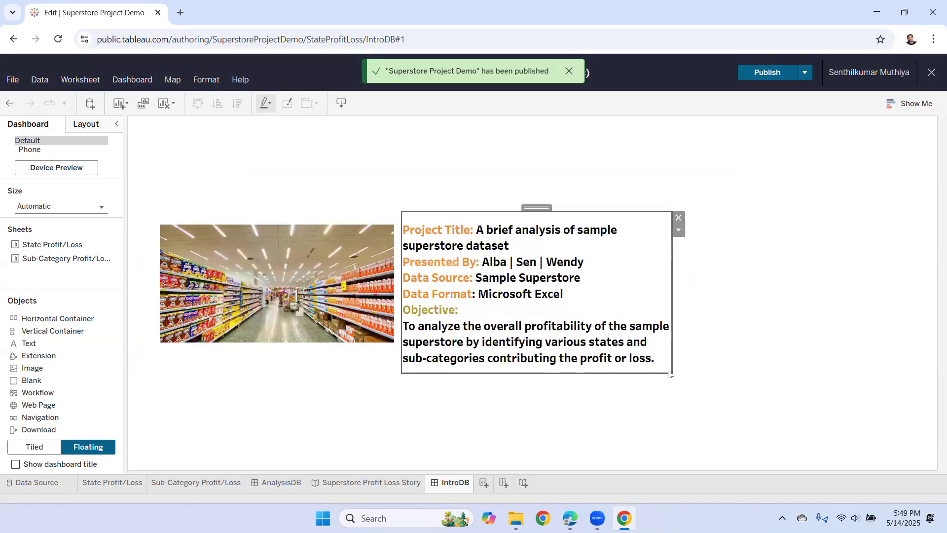
drag(670, 371, 702, 382)
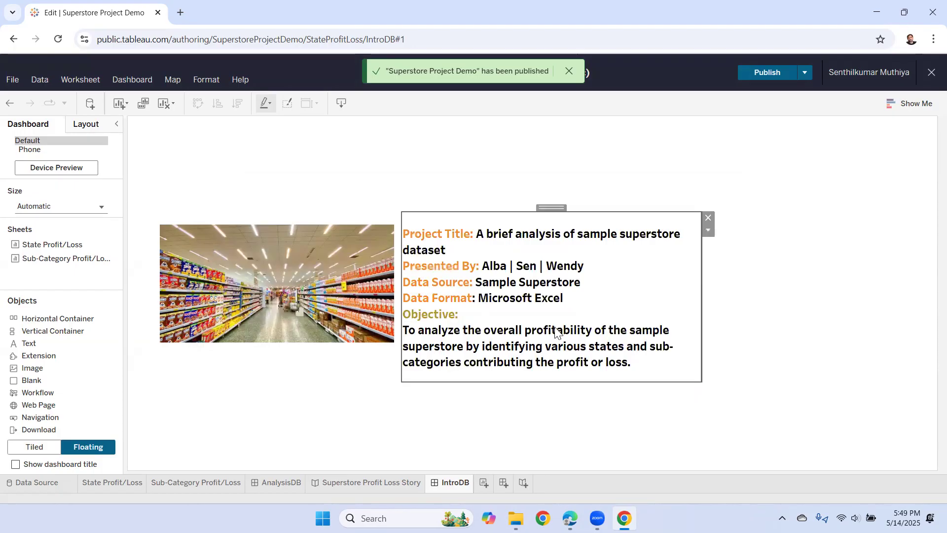
click(739, 293)
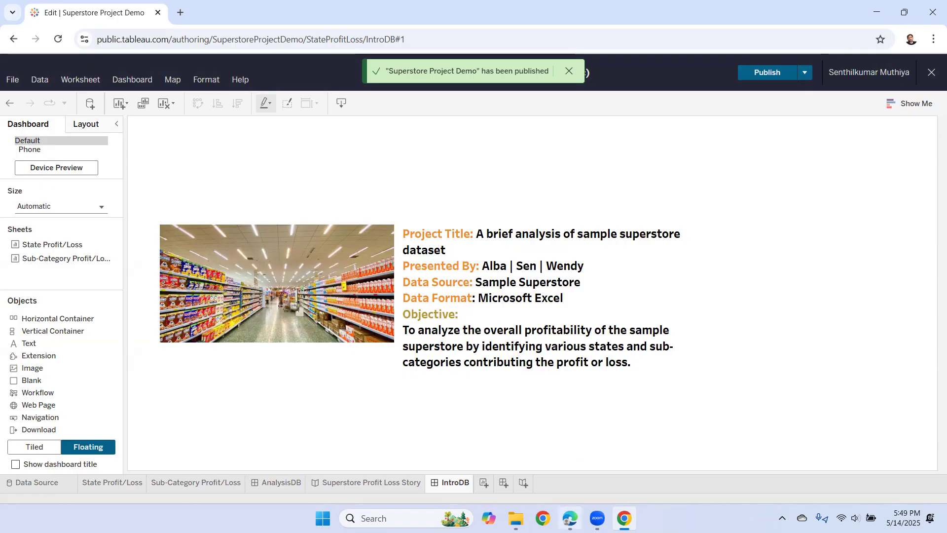
- Scroll through the reference PDF guide in Edge, then return to Tableau
mouse_move(570, 518)
click(570, 457)
scroll(536, 360, down, 3)
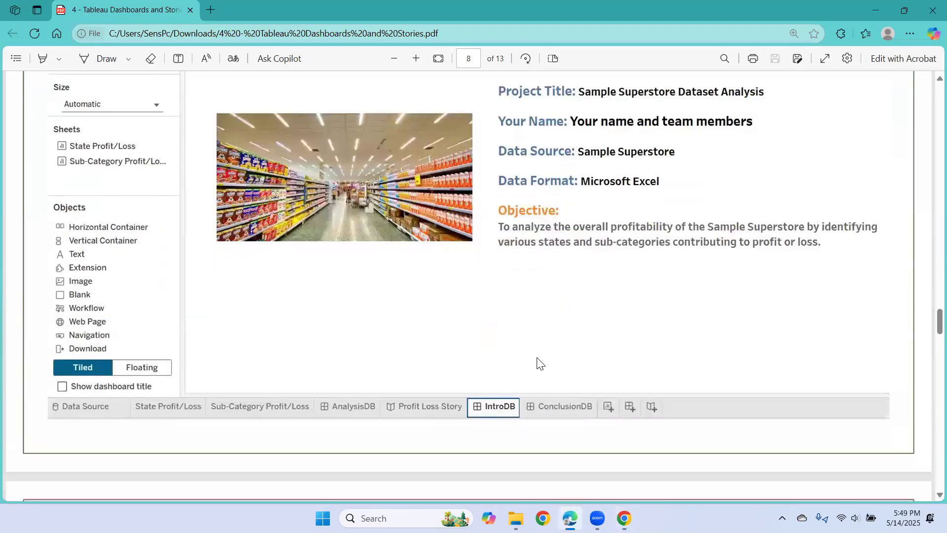
scroll(537, 357, down, 10)
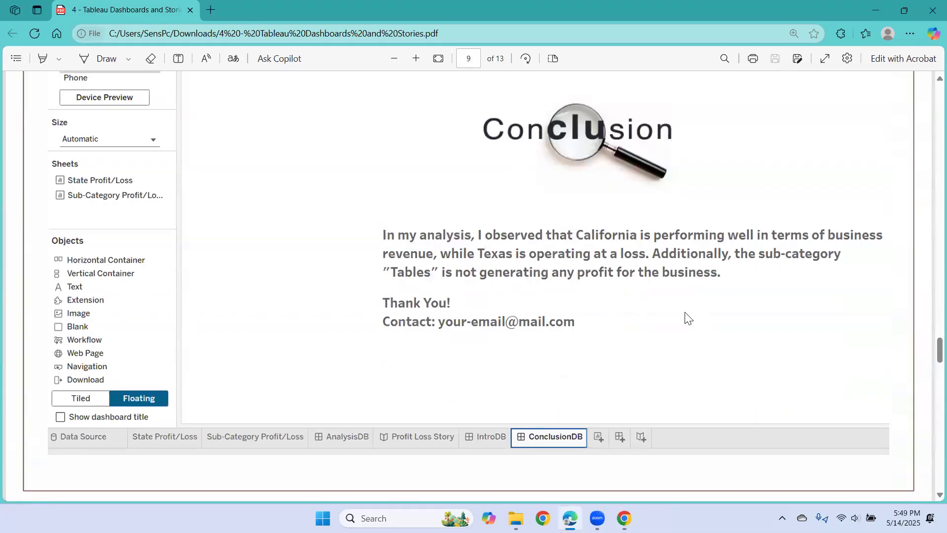
click(624, 459)
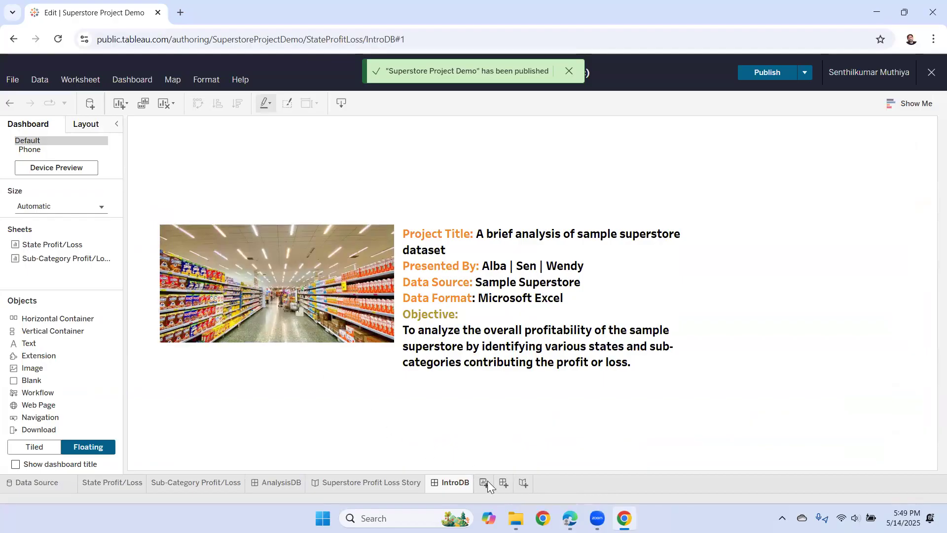
- Create a new dashboard, rename it 'ConclusionDB', and change its size from Fixed to Automatic
click(503, 482)
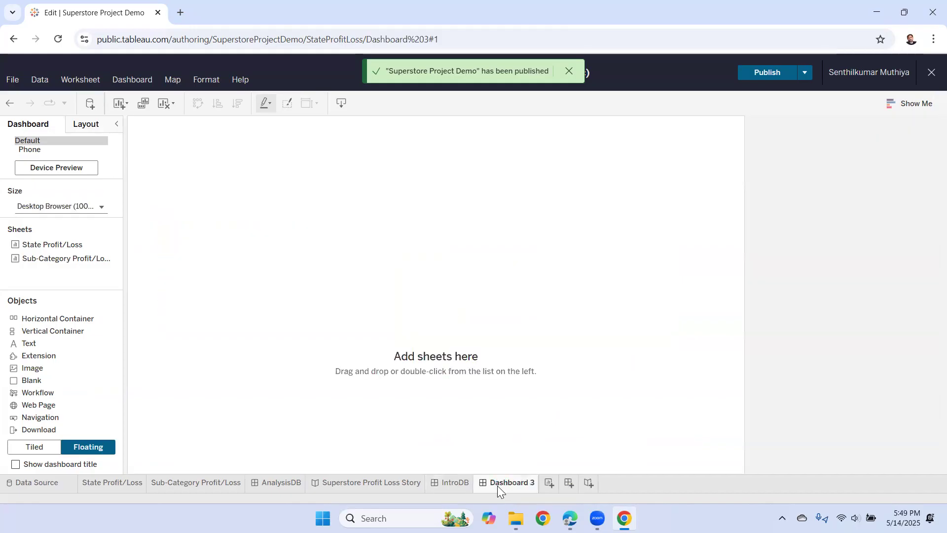
double_click(497, 483)
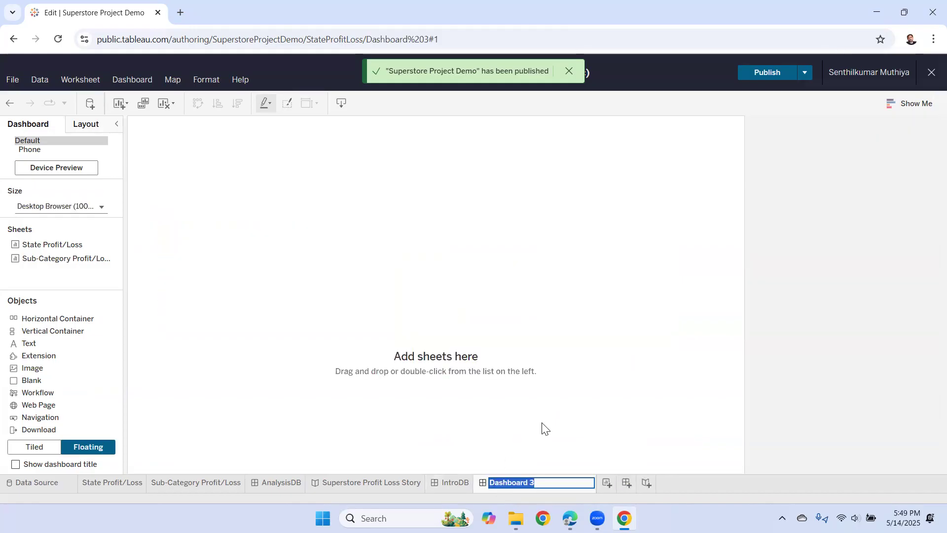
text(ConclusionDB)
key(Return)
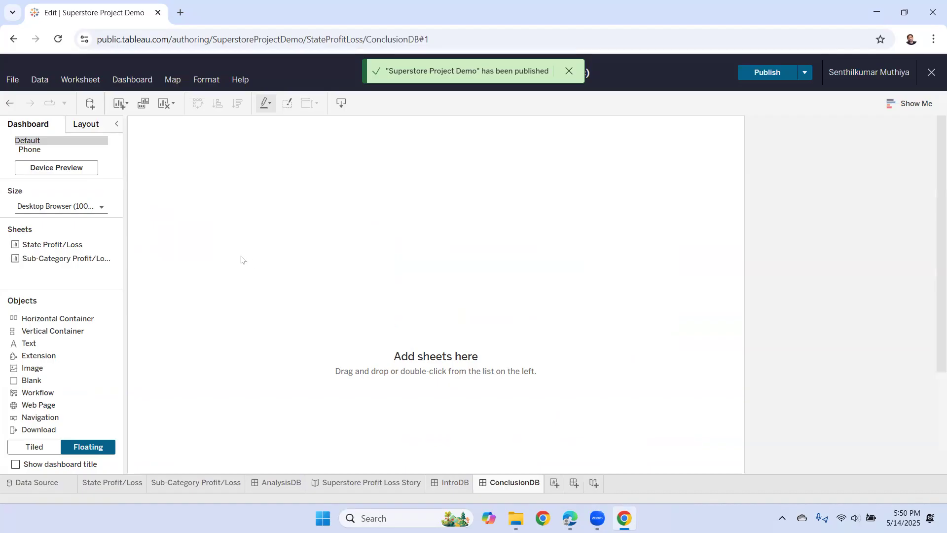
click(101, 206)
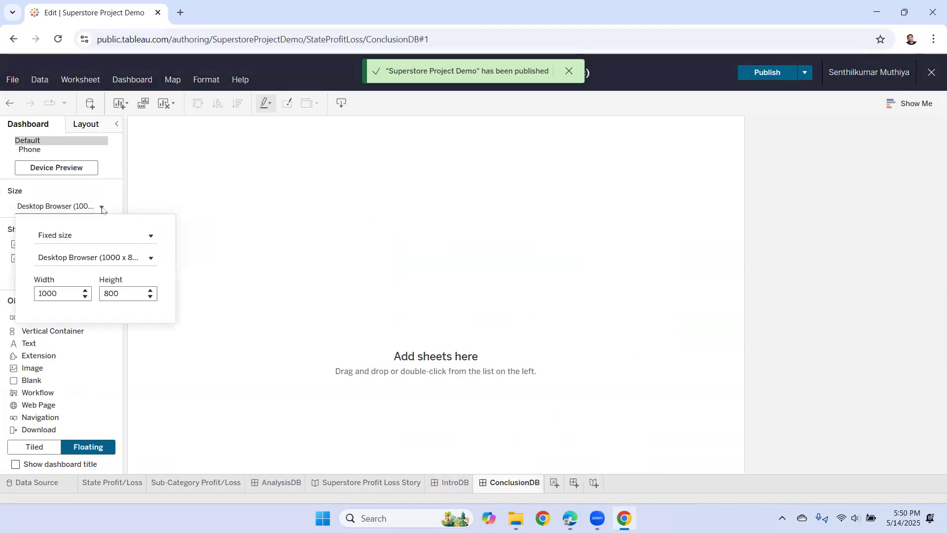
click(151, 236)
click(101, 274)
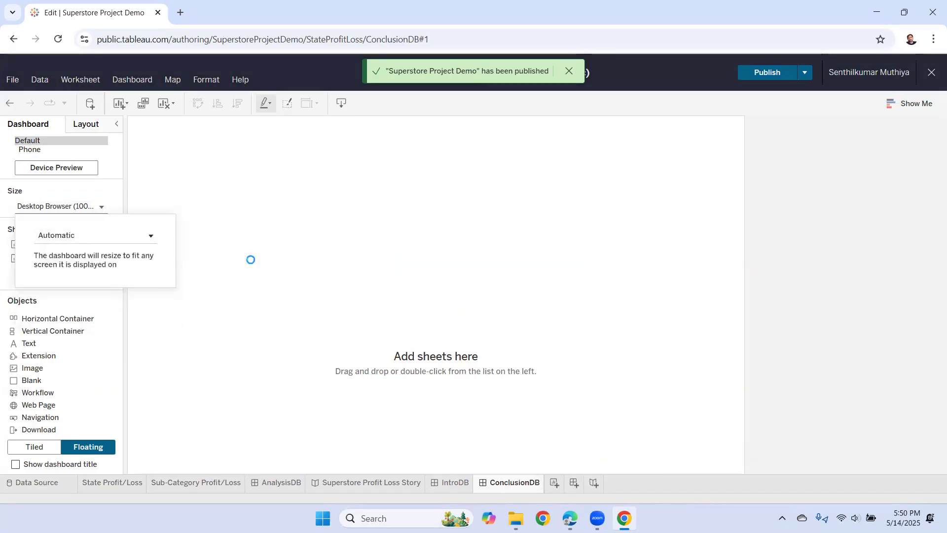
- Insert Conclusion.jpeg as an image object and move it up toward the top centre
click(361, 266)
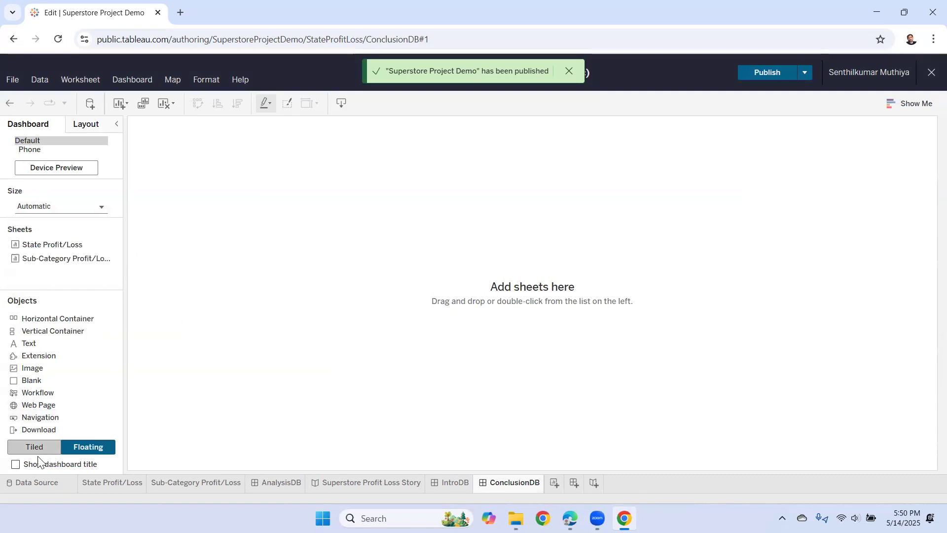
drag(25, 368, 350, 187)
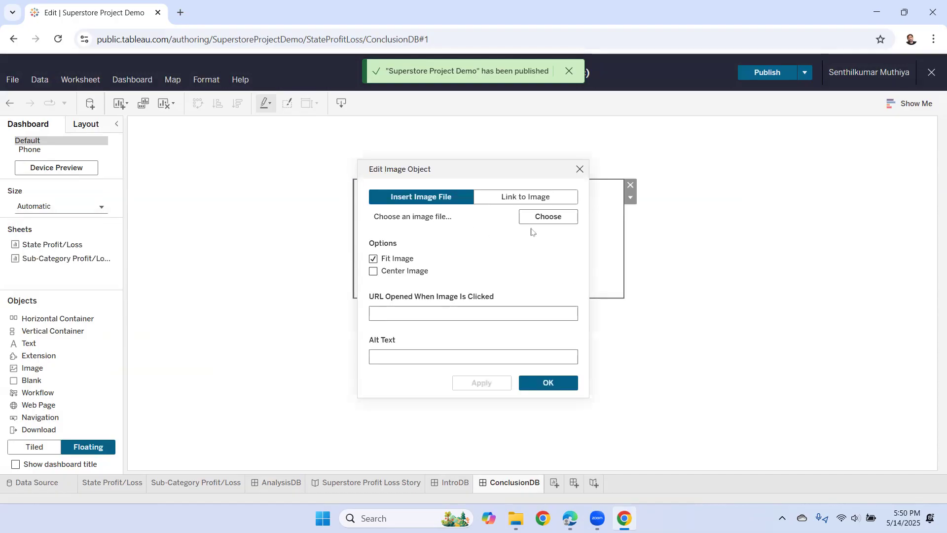
click(546, 218)
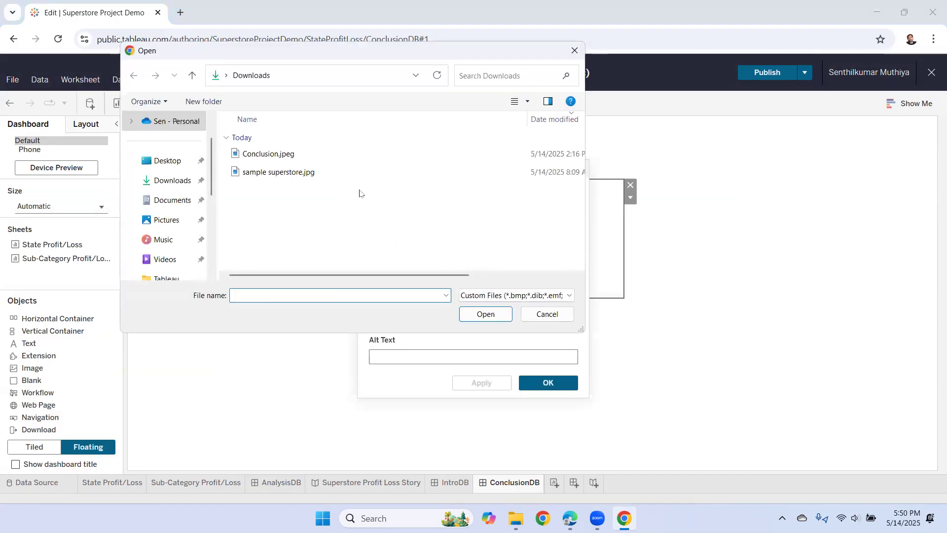
click(275, 154)
click(486, 314)
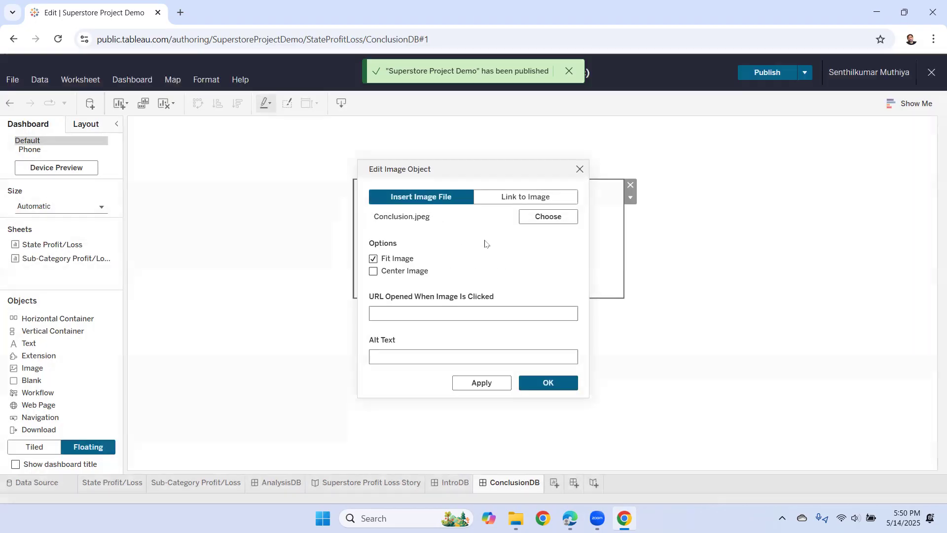
click(535, 385)
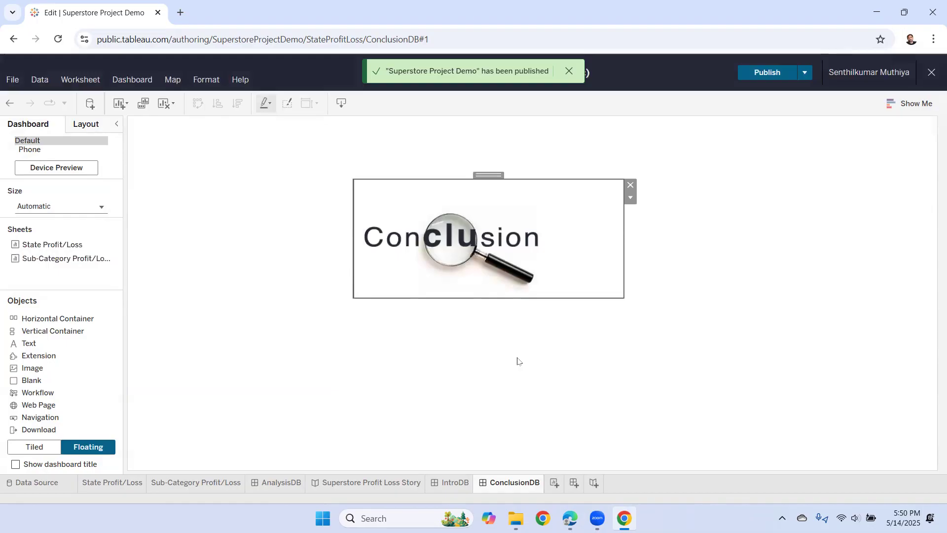
drag(490, 174, 508, 151)
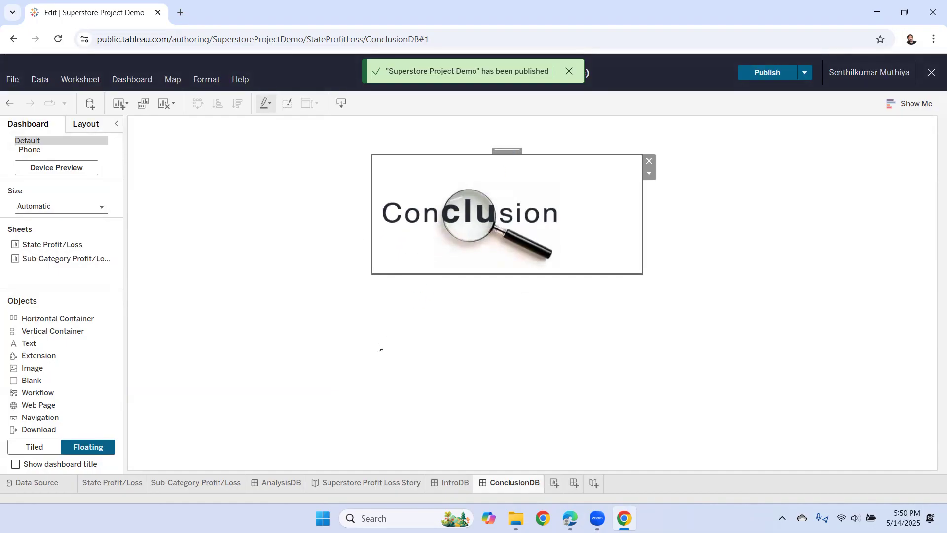
click(153, 377)
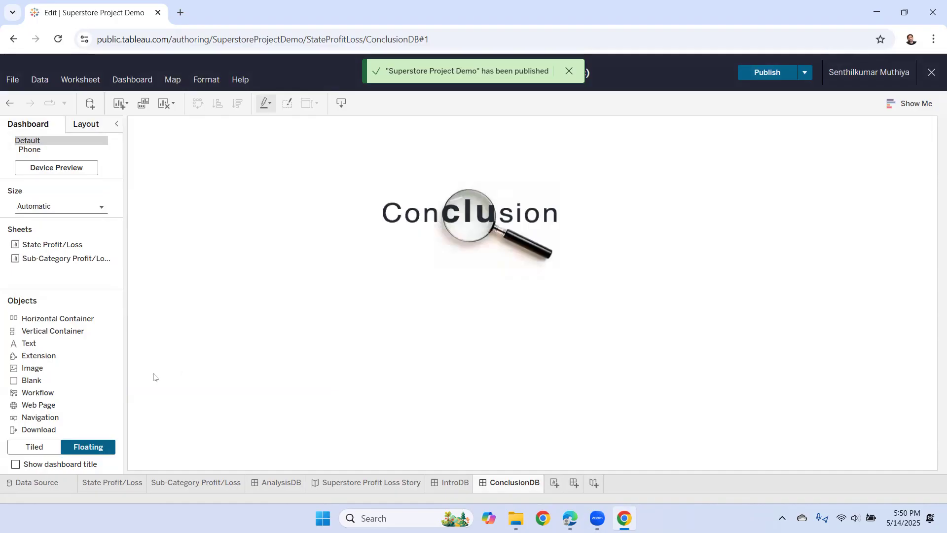
drag(32, 345, 336, 243)
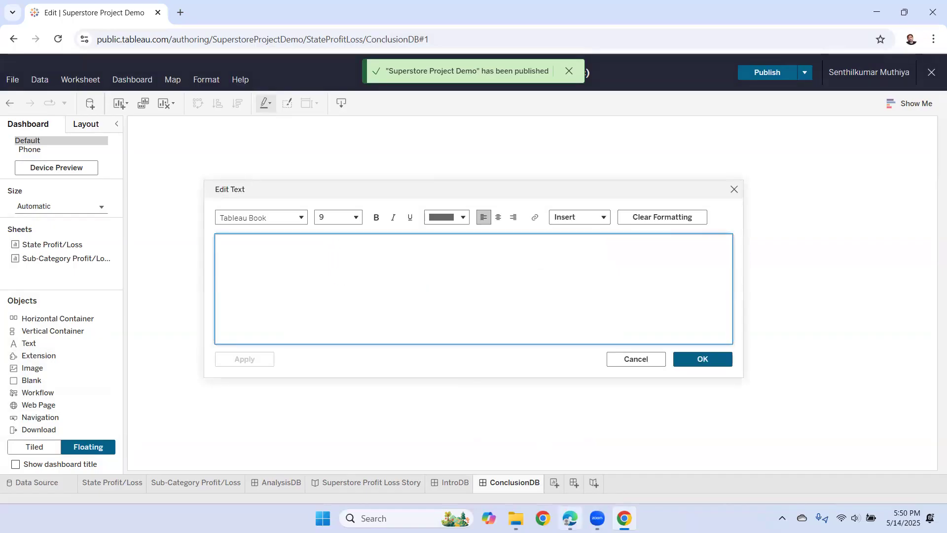
- Start the conclusion about California performing well 'in terms of', correcting 'ters' to 'terms'
click(570, 518)
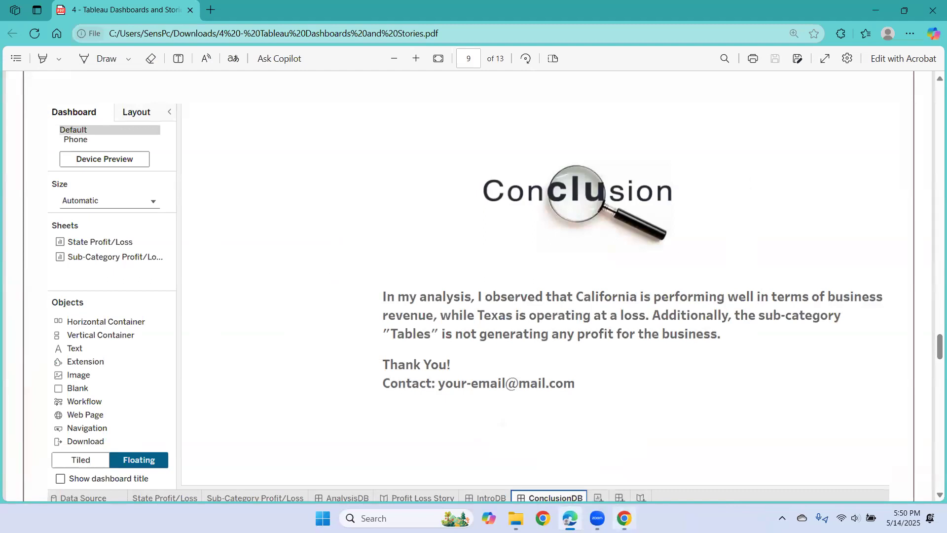
click(624, 517)
text(In)
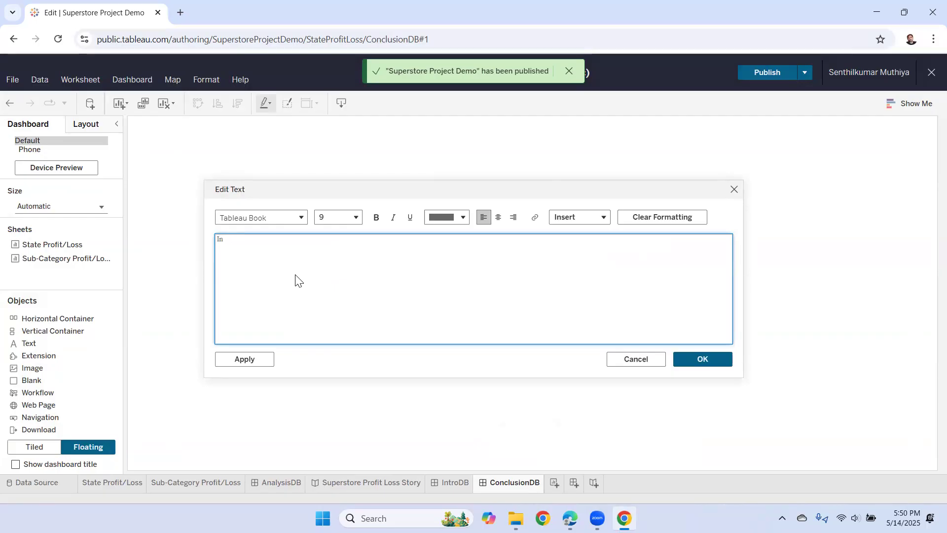
text( my our analysis we obs)
text(alifornia is)
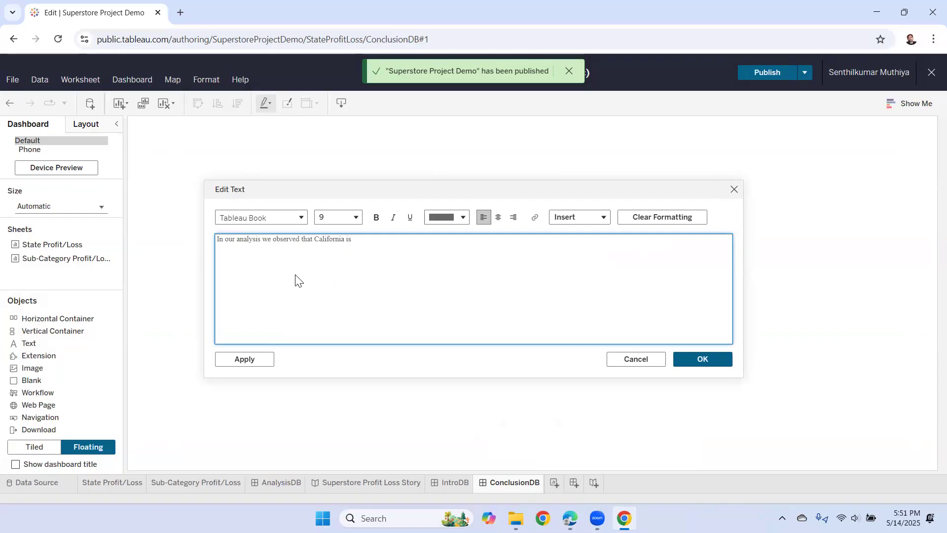
key(alt+Tab)
key(alt+Tab)
text(ia is performin)
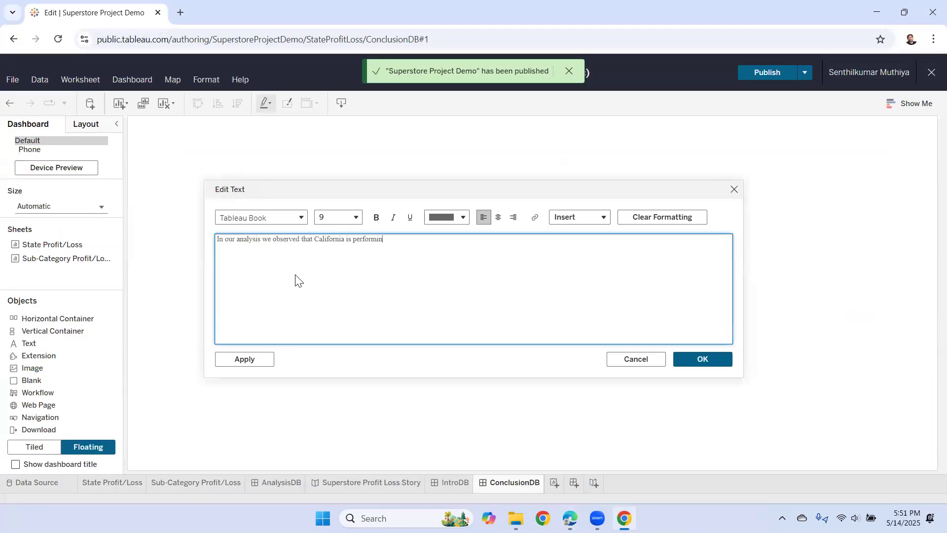
text(g well in ters of)
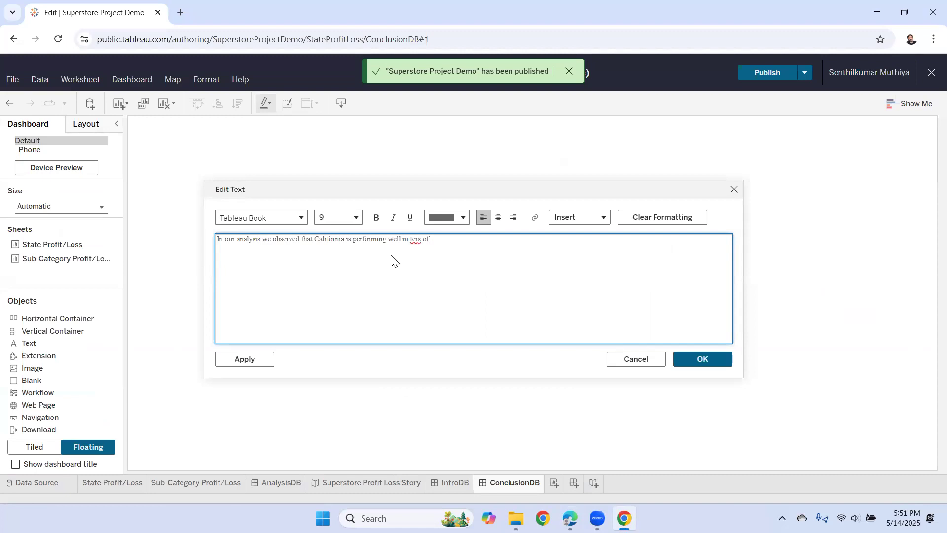
right_click(414, 239)
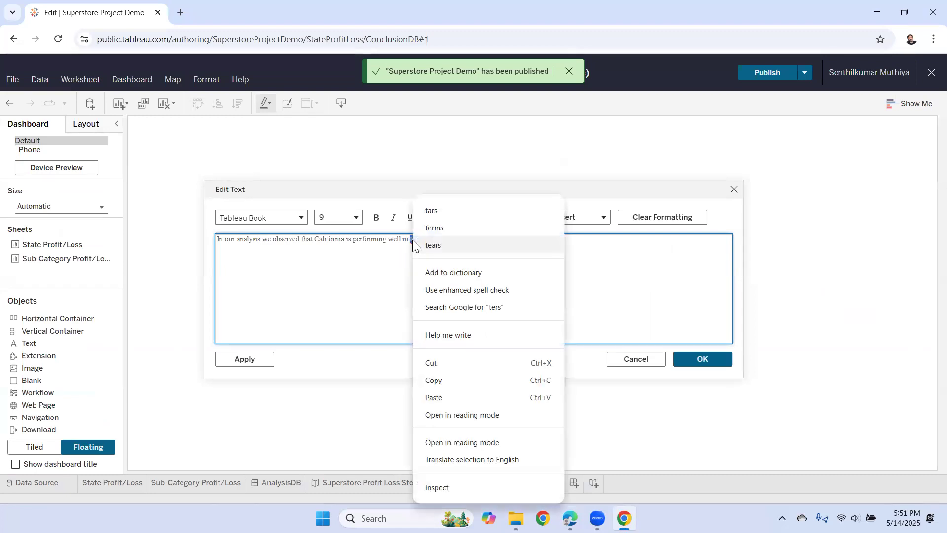
click(443, 228)
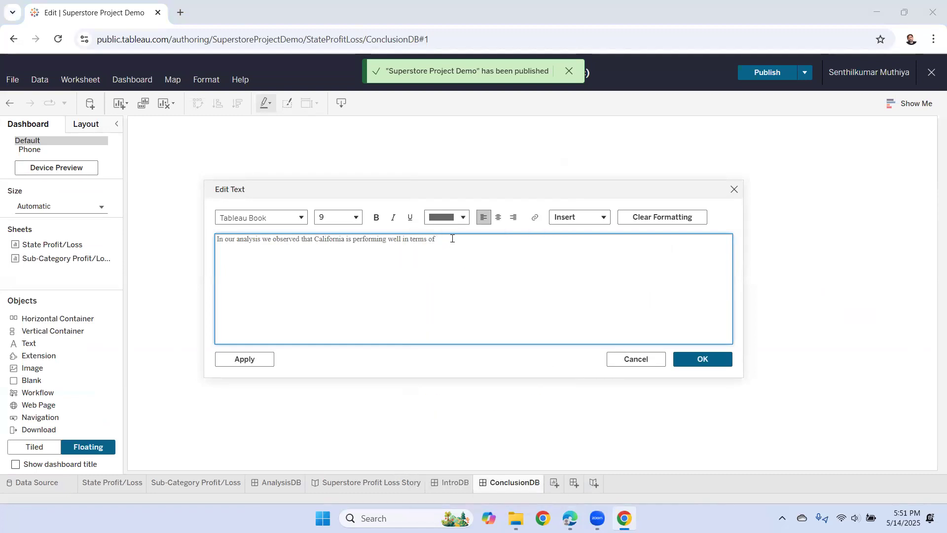
- Continue with 'business revenue, while Texas operating at a loss'
key(alt+Tab)
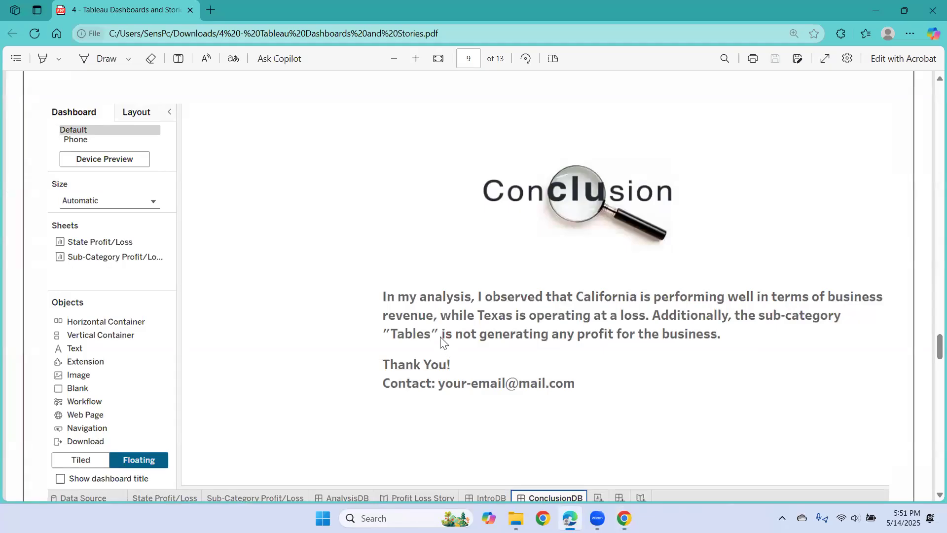
key(alt+Tab)
text(of busine)
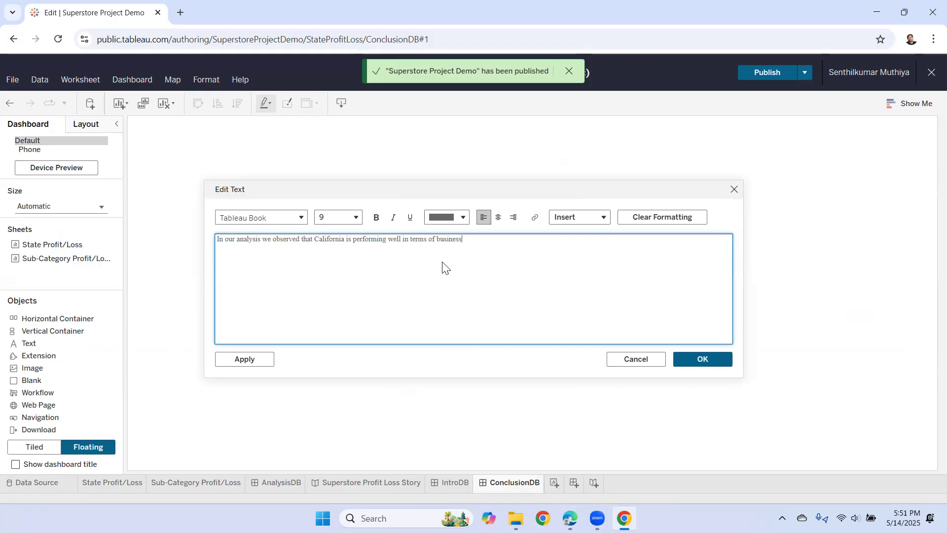
text(ss revinue.)
key(BackSpace)
key(BackSpace)
text(, while Texas)
key(alt+Tab)
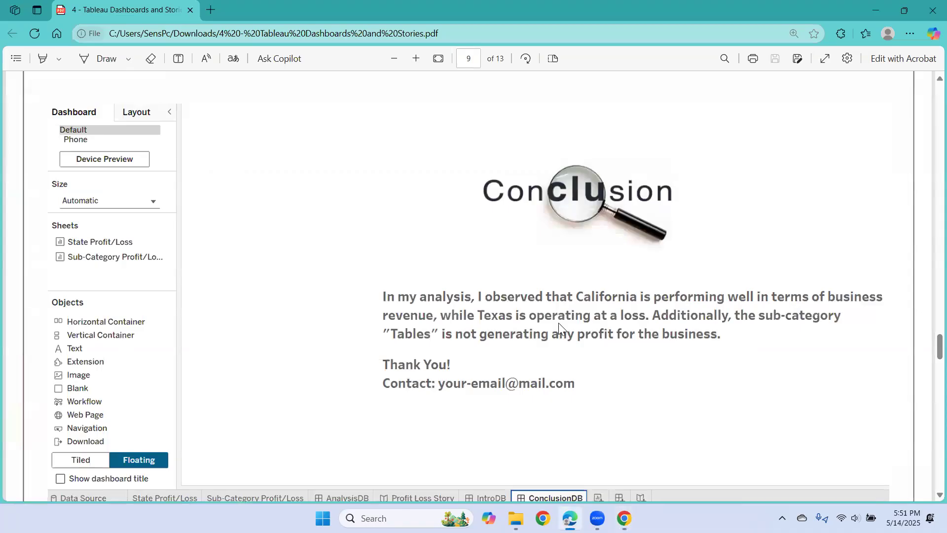
key(alt+Tab)
text(ope)
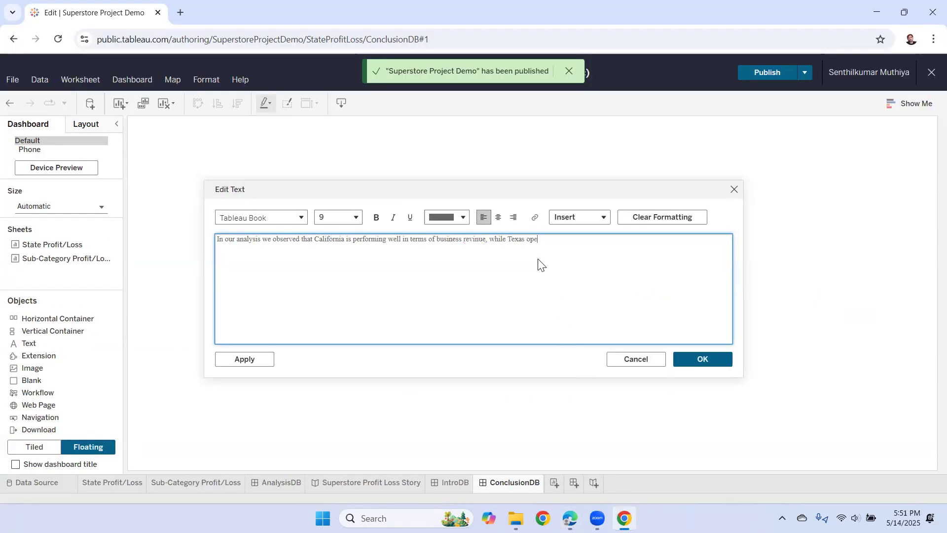
text(rating at aloss)
- Add 'Additionally, the sub-category Tables is not generating any profit for the business'
click(565, 238)
key(End)
text(Aditionally,)
key(alt+Tab)
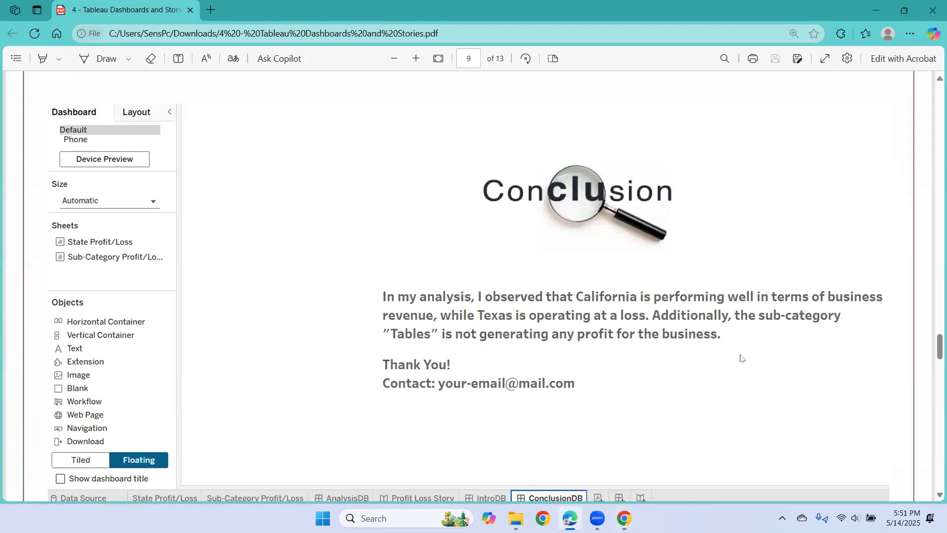
key(alt+Tab)
text(the)
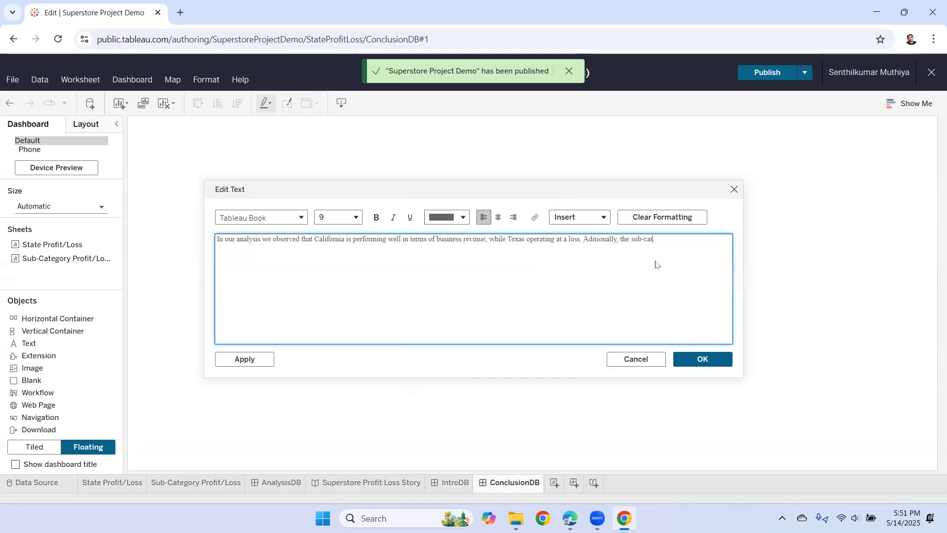
text(gory Tables)
key(alt+Tab)
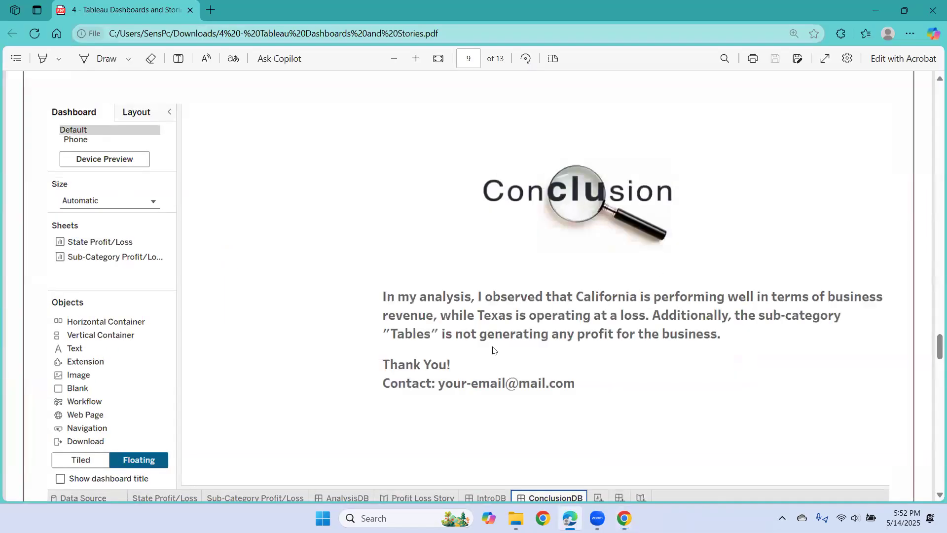
key(alt+Tab)
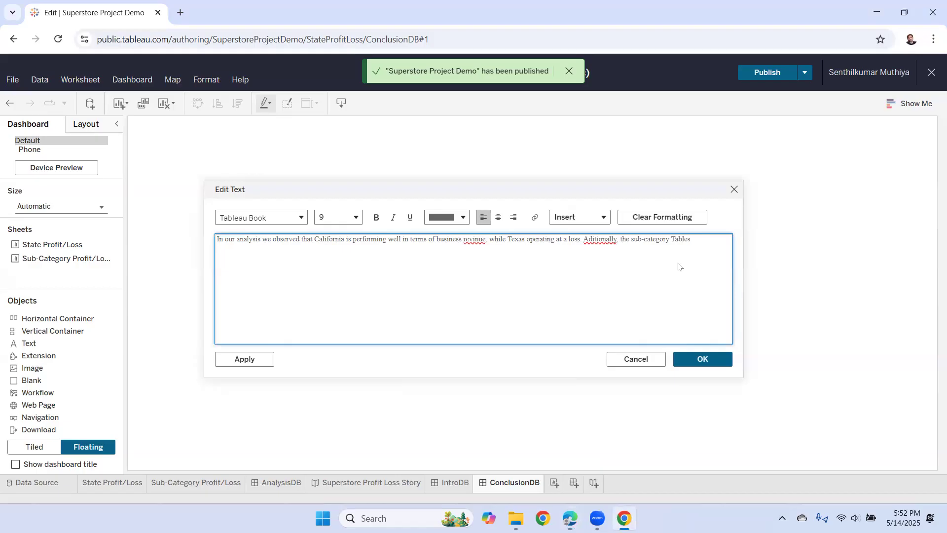
text(is not generating any profit for the business.)
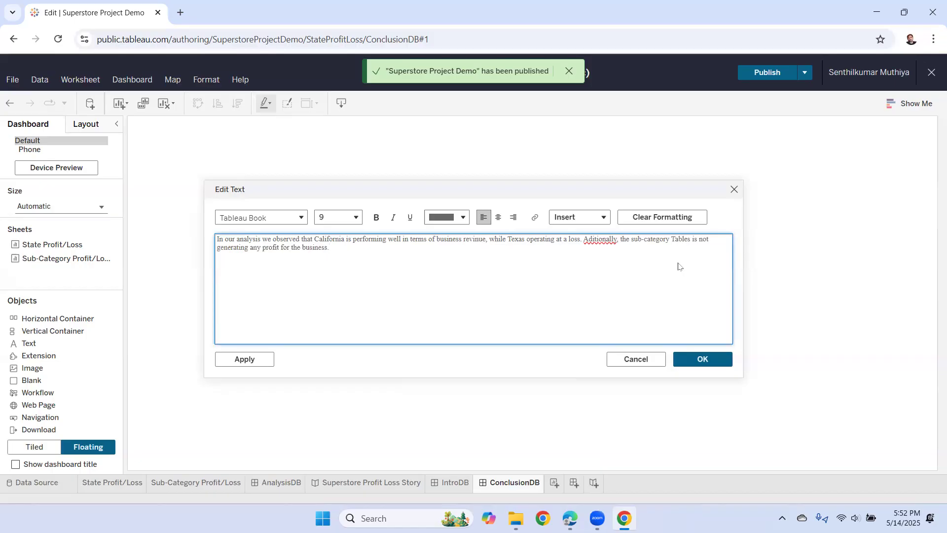
- Correct 'Aditionally' to 'Additionally' and 'revinue' to 'revenue'
right_click(596, 240)
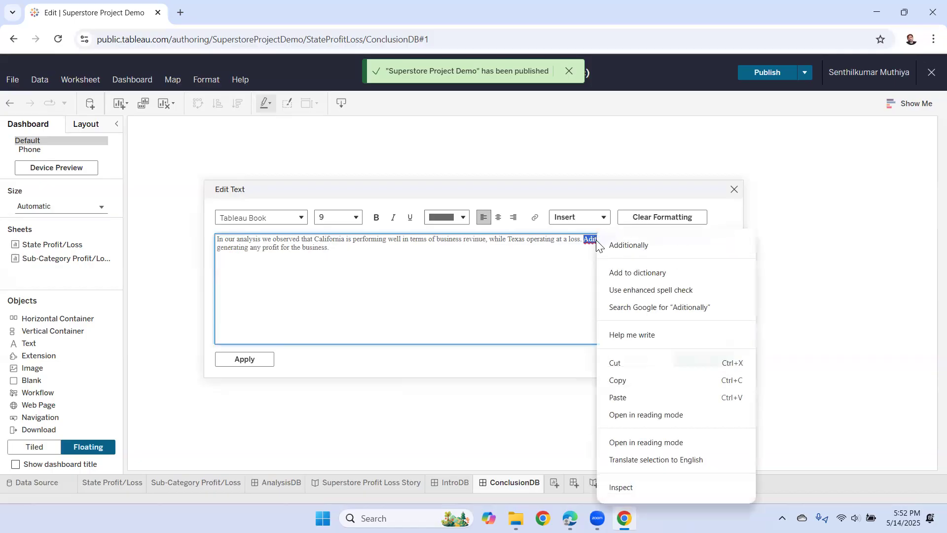
click(628, 245)
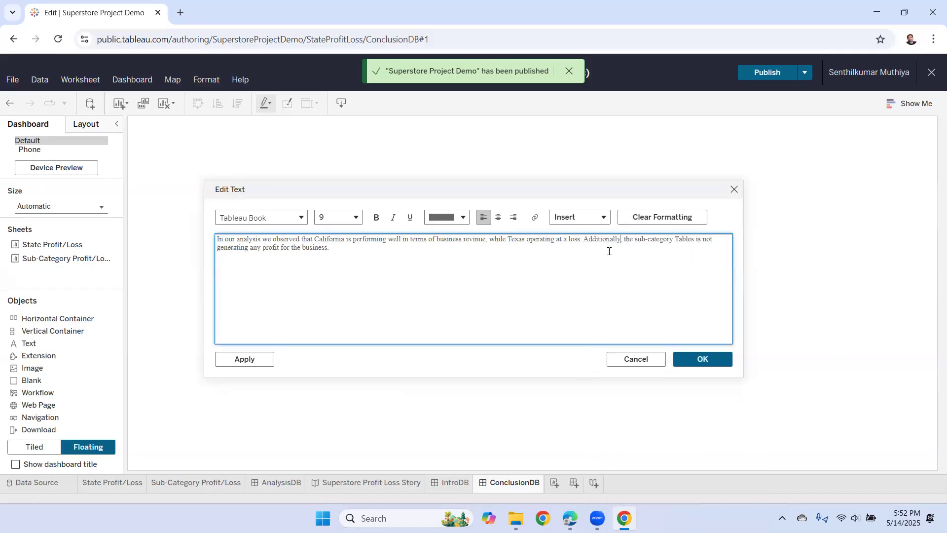
right_click(476, 242)
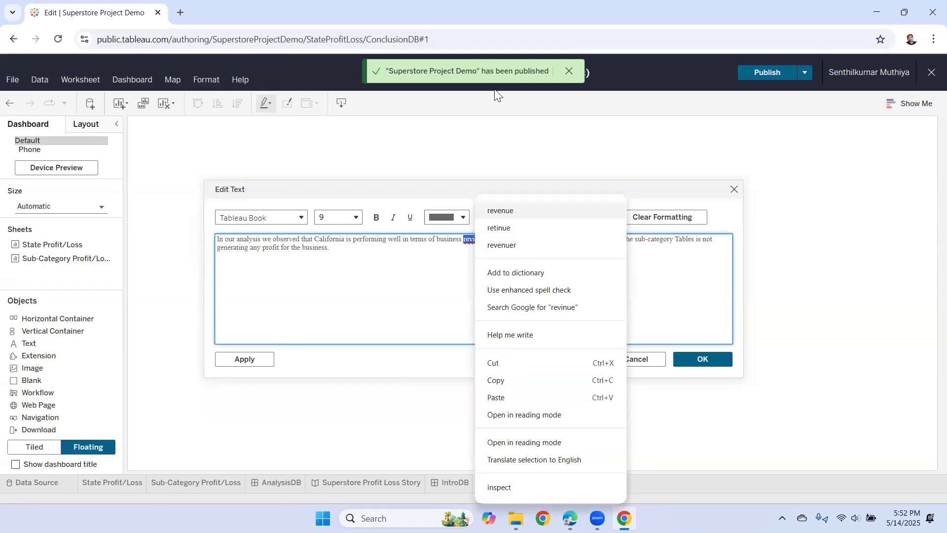
click(500, 211)
- Add 'Thank you!' and 'Contact us:' lines, followed by a contact e-mail address
click(344, 248)
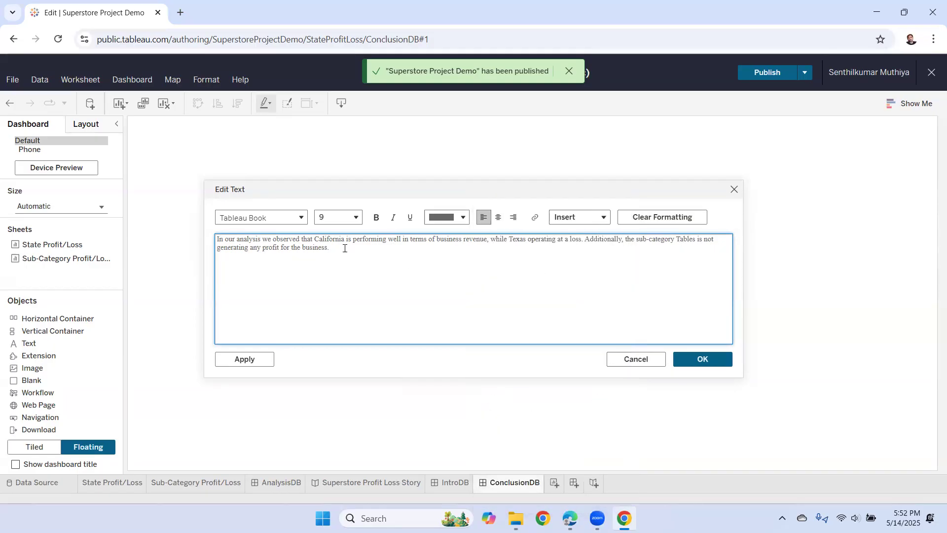
text(Thank you!)
key(Return)
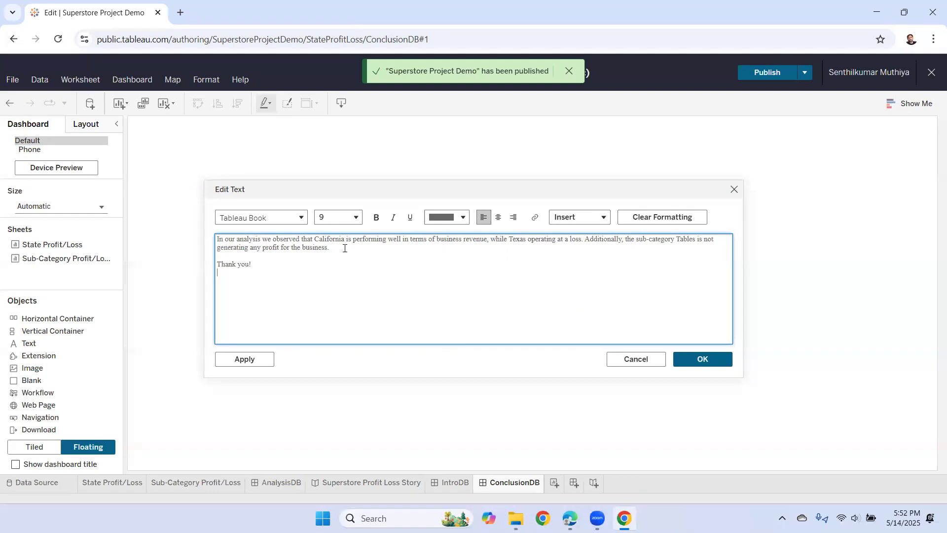
text(Contact:)
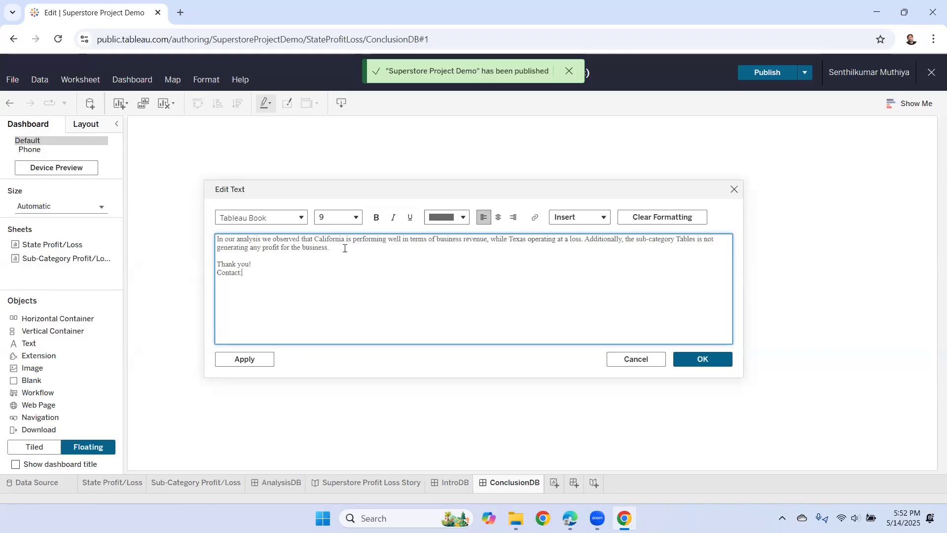
text( US)
key(BackSpace)
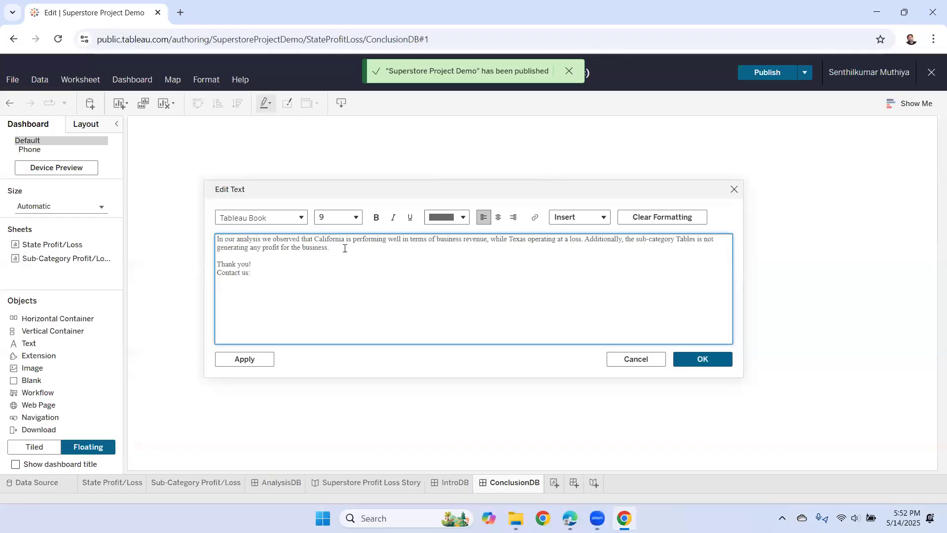
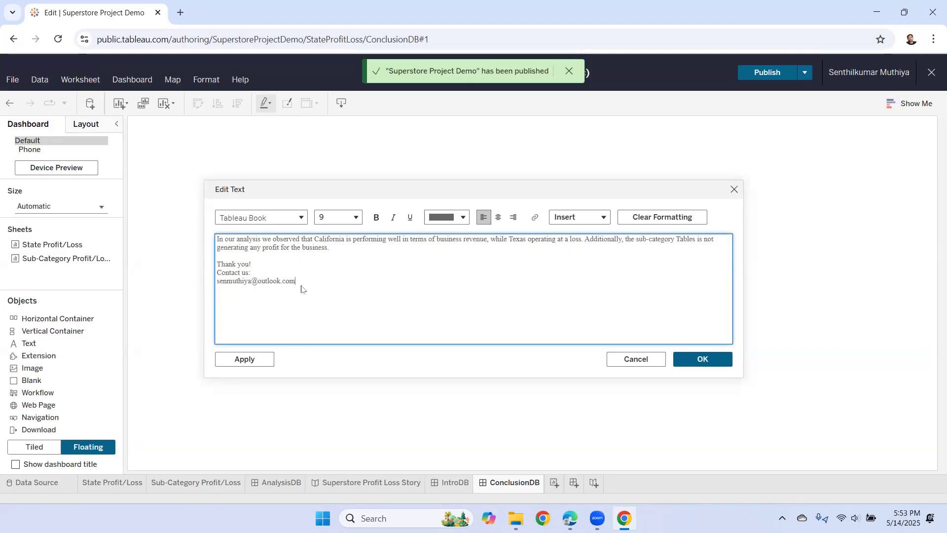
- Format the whole conclusion text as Tableau Bold, bold, size 14
click(309, 274)
drag(304, 284, 255, 234)
click(302, 221)
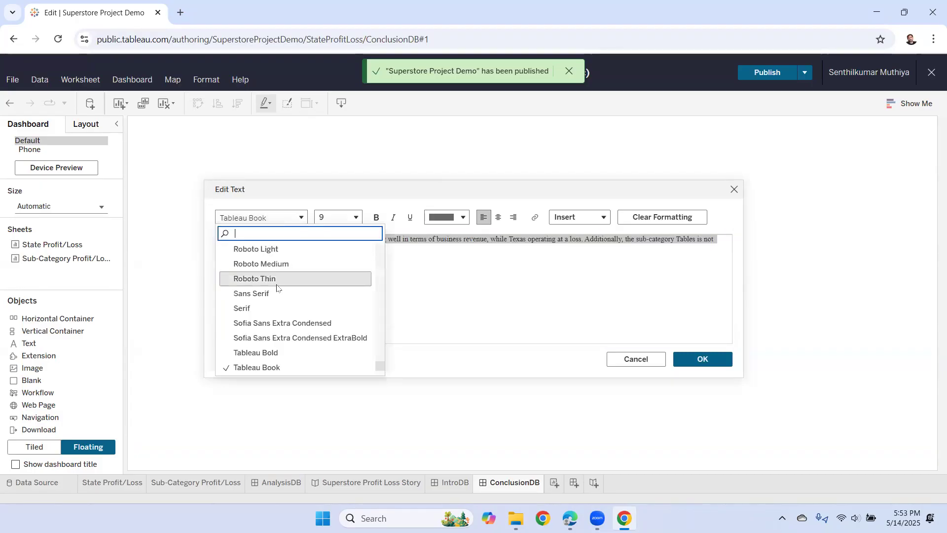
click(276, 351)
click(377, 218)
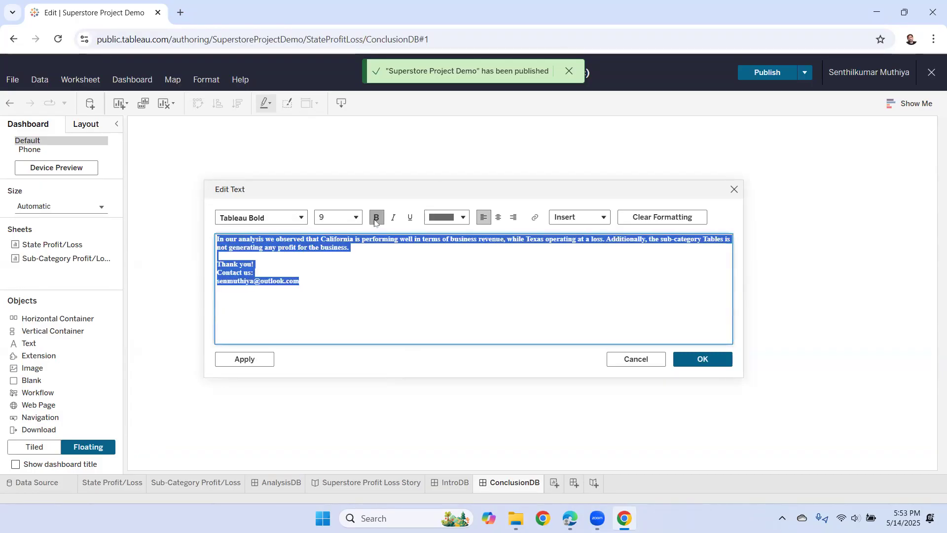
click(346, 217)
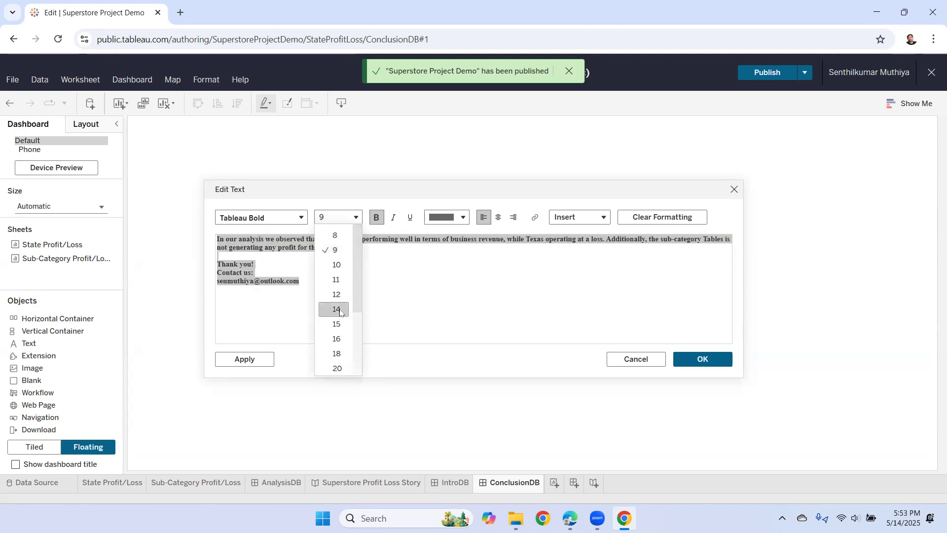
click(340, 311)
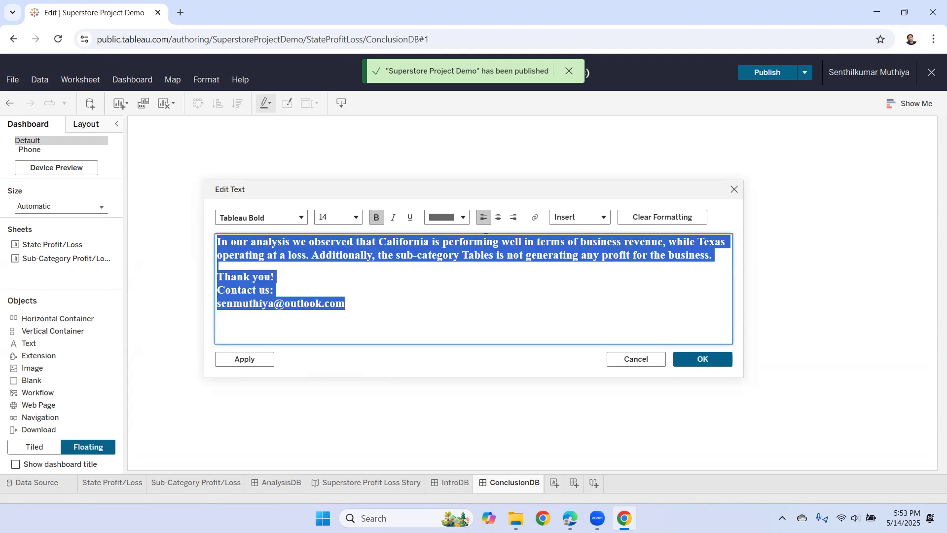
click(432, 295)
- Colour the words California, Texas and Tables olive
double_click(397, 244)
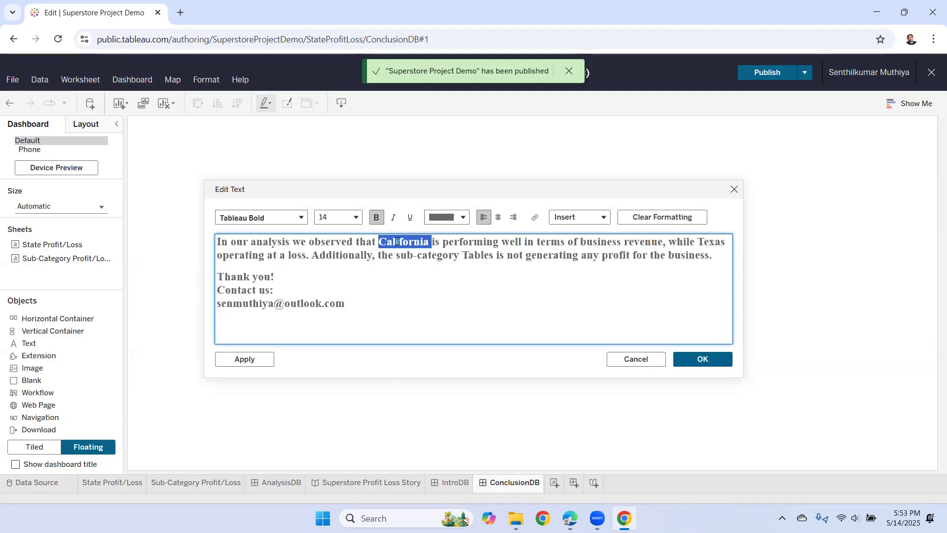
click(463, 219)
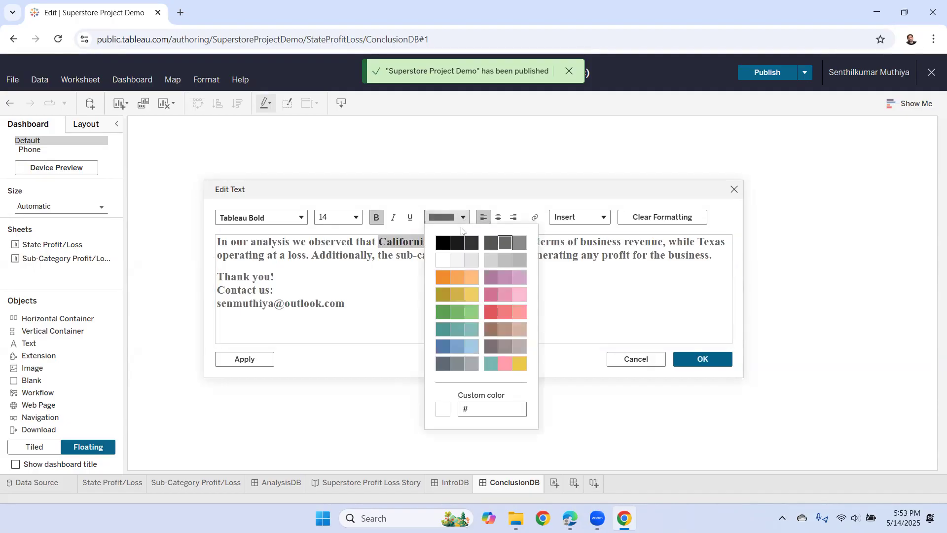
click(444, 295)
click(444, 292)
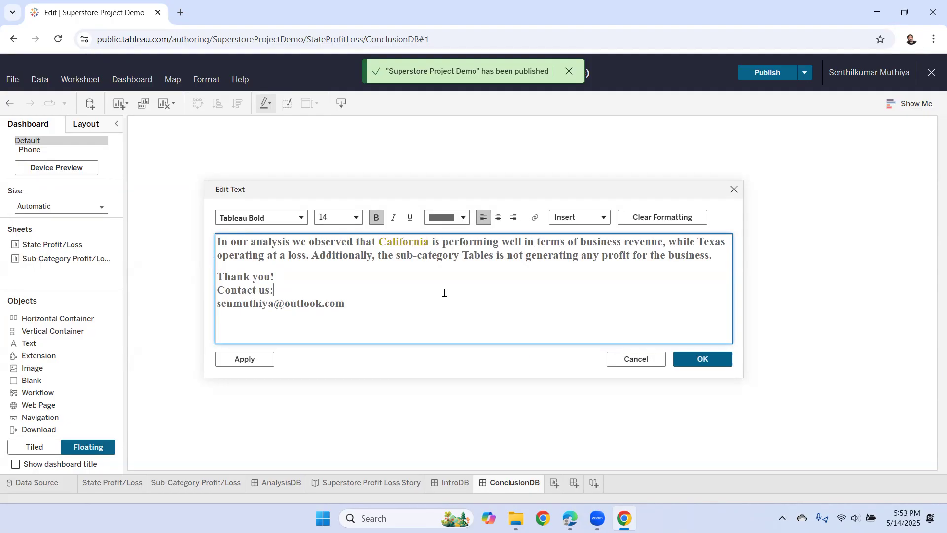
double_click(710, 242)
click(463, 218)
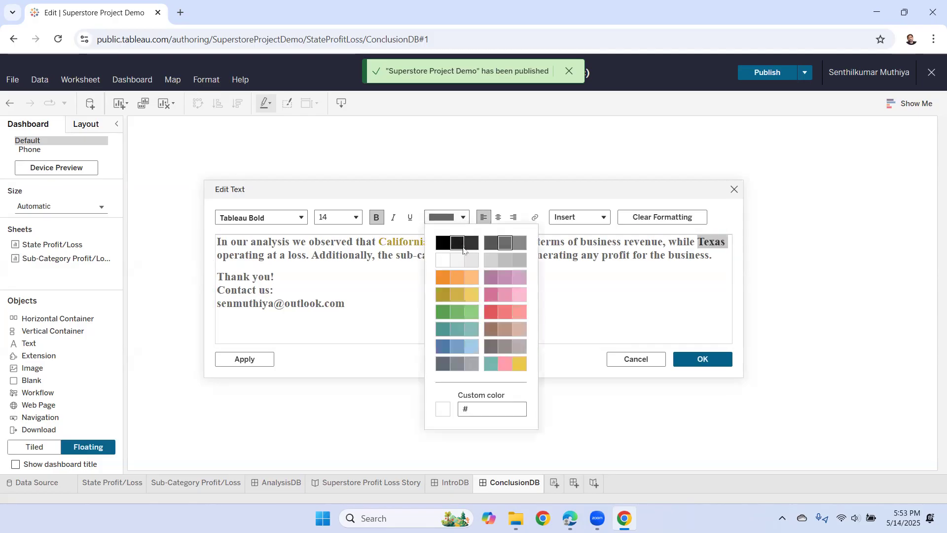
click(445, 293)
click(461, 294)
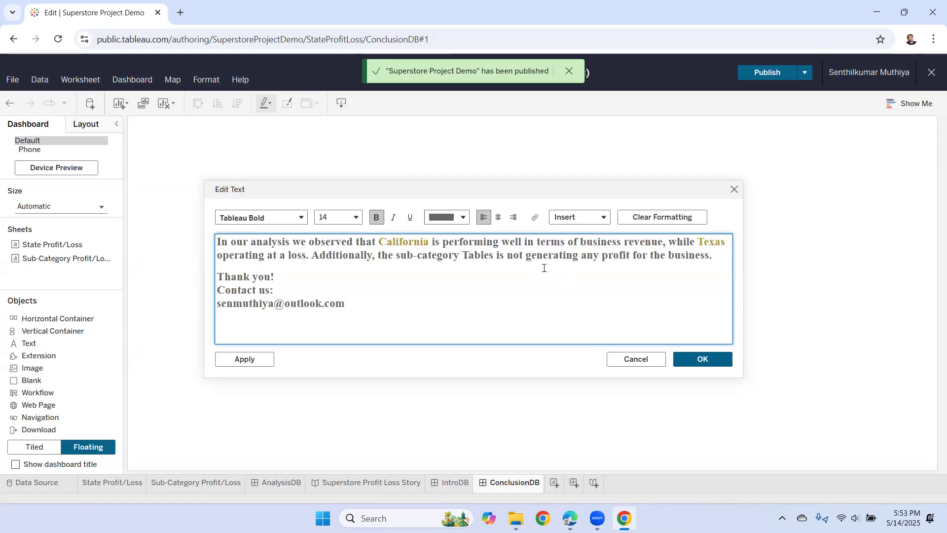
double_click(479, 255)
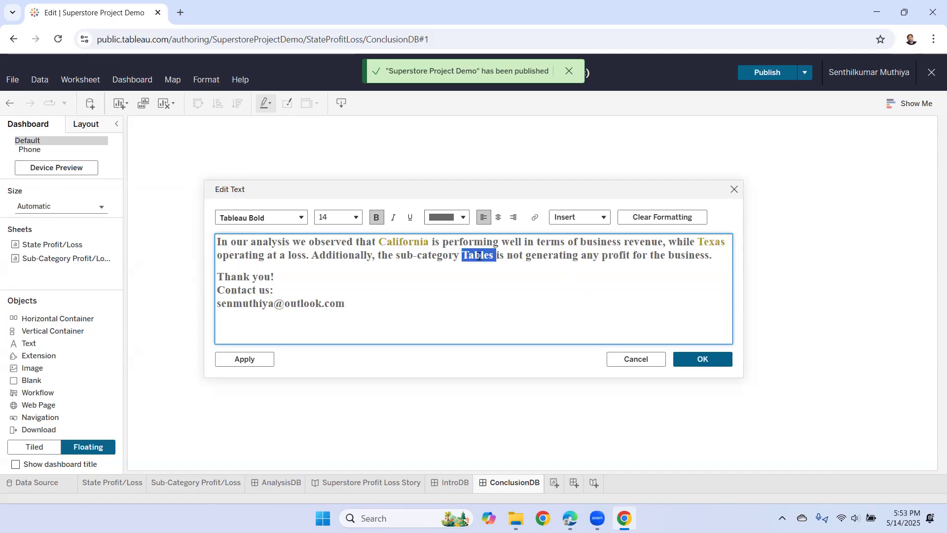
click(463, 219)
click(445, 292)
click(450, 296)
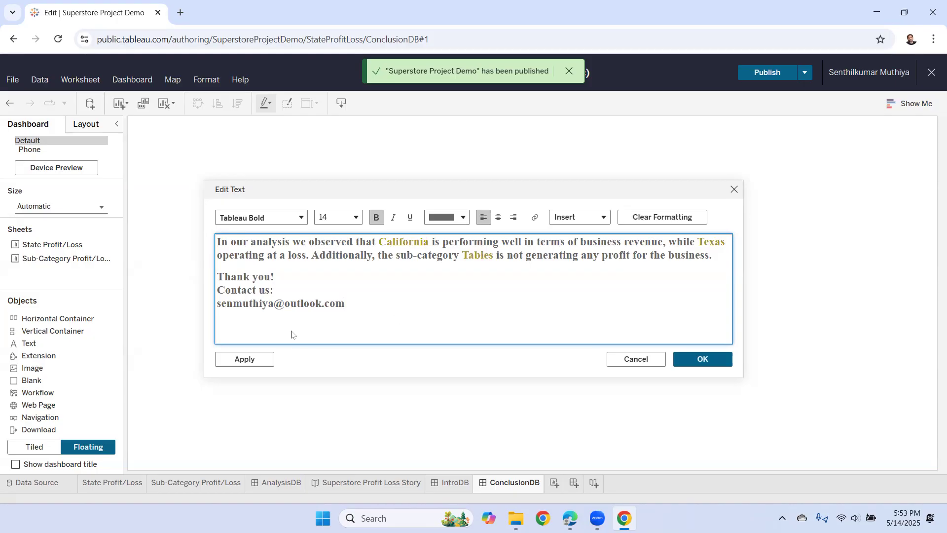
- Make the Contact us: line orange and confirm the text edits
drag(274, 290, 217, 291)
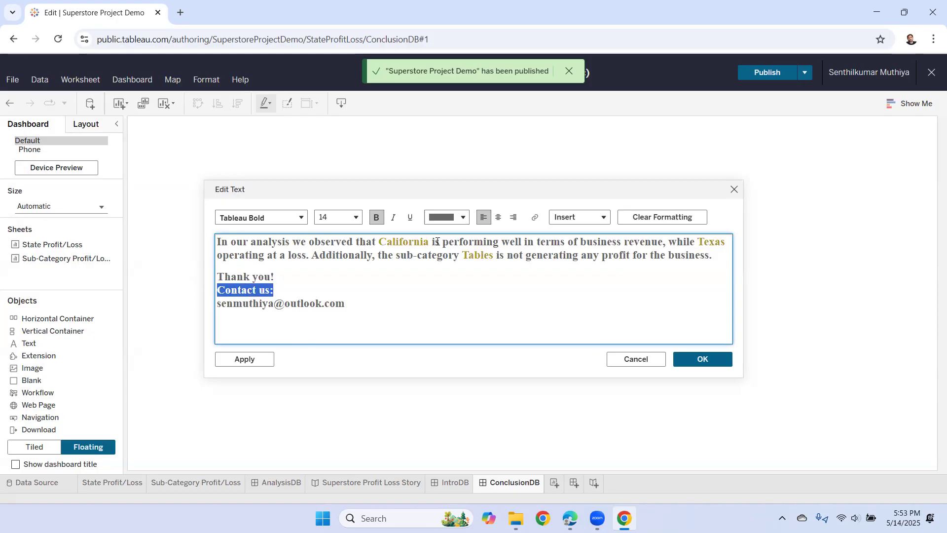
click(458, 219)
click(442, 276)
click(399, 291)
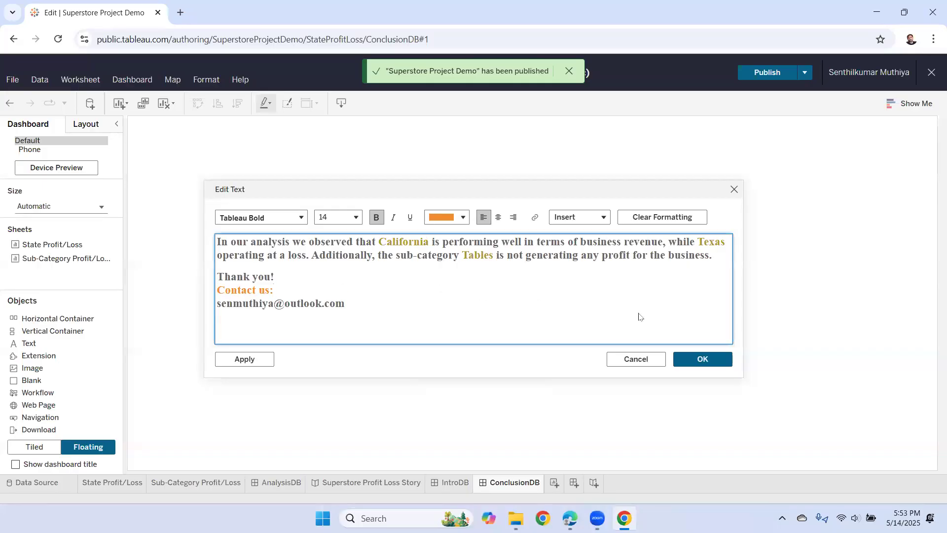
click(704, 362)
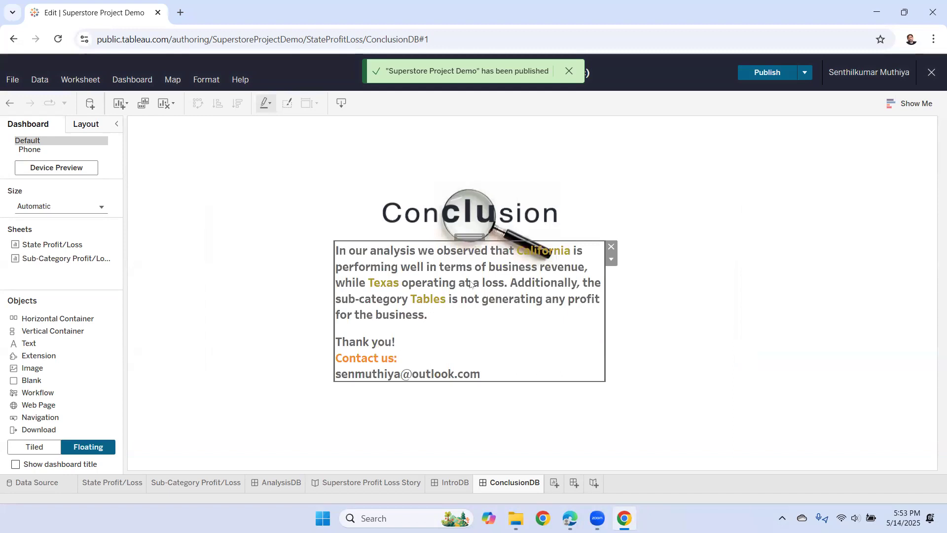
- Stretch the conclusion text box wide under the Conclusion title, then view the Superstore Profit Loss Story
drag(470, 238, 504, 253)
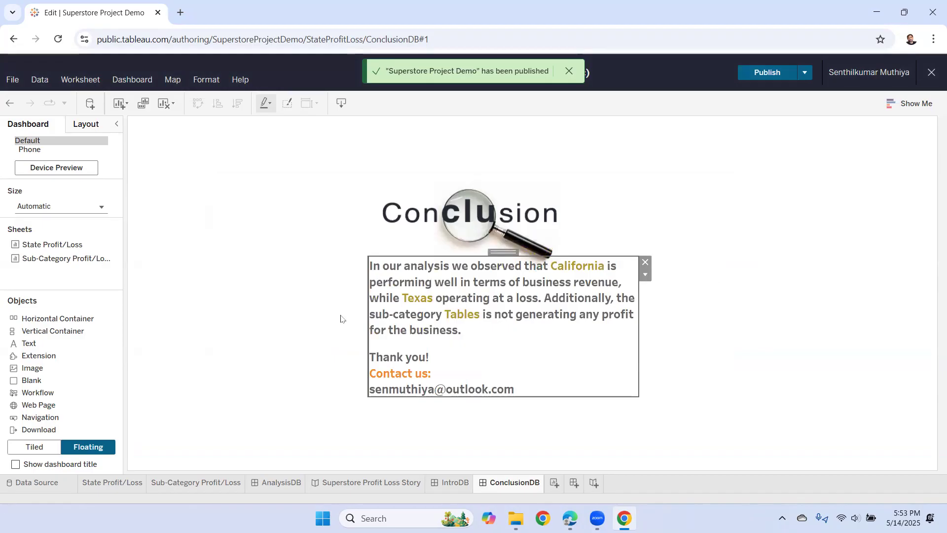
click(692, 173)
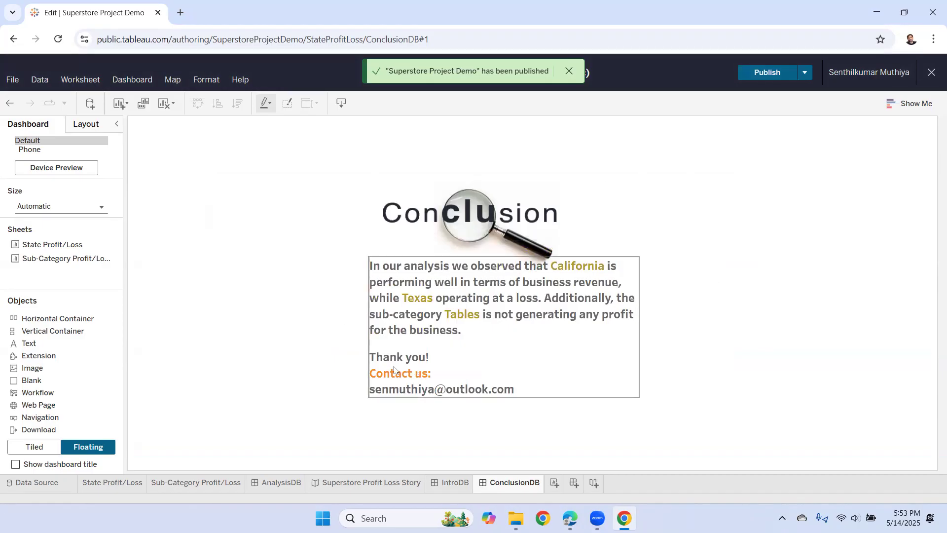
click(450, 315)
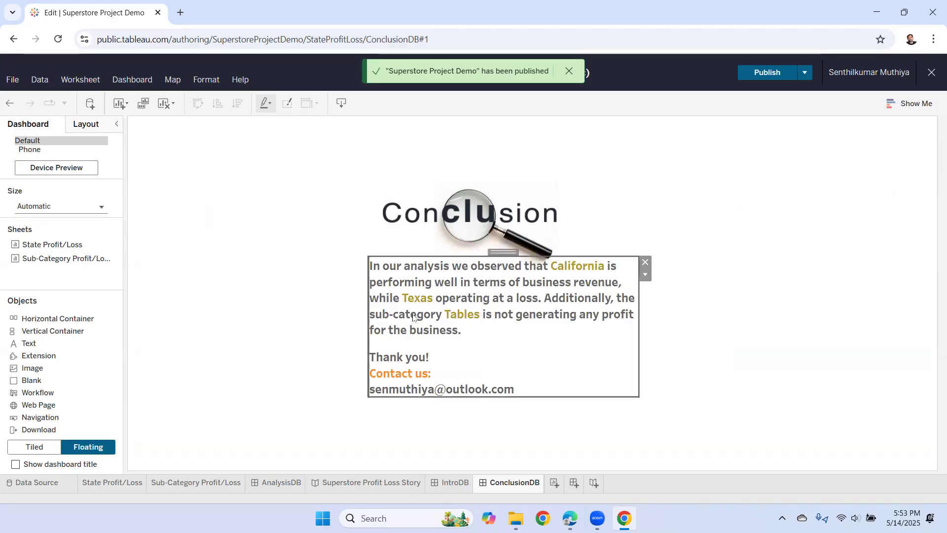
drag(370, 315, 245, 289)
drag(637, 324, 815, 315)
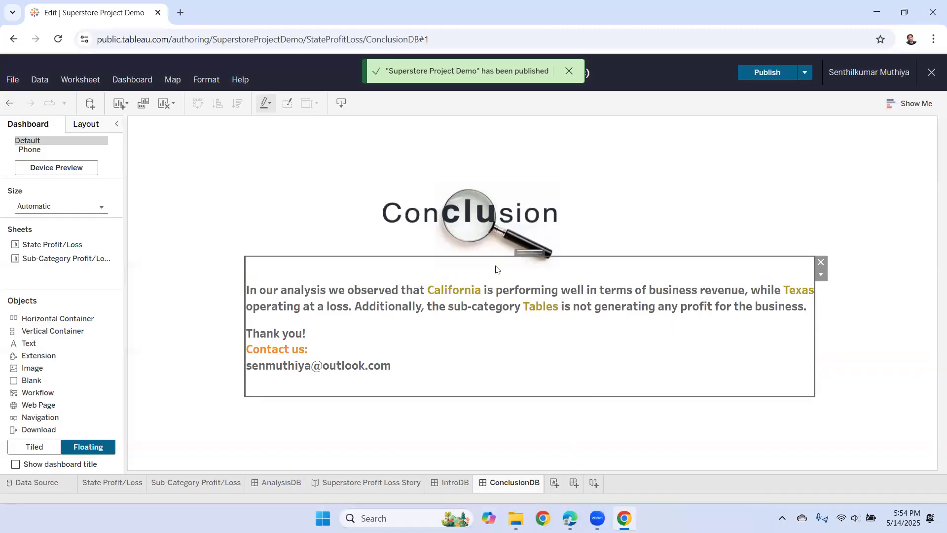
mouse_move(525, 252)
mouse_down()
mouse_move(519, 265)
mouse_move(513, 244)
mouse_up()
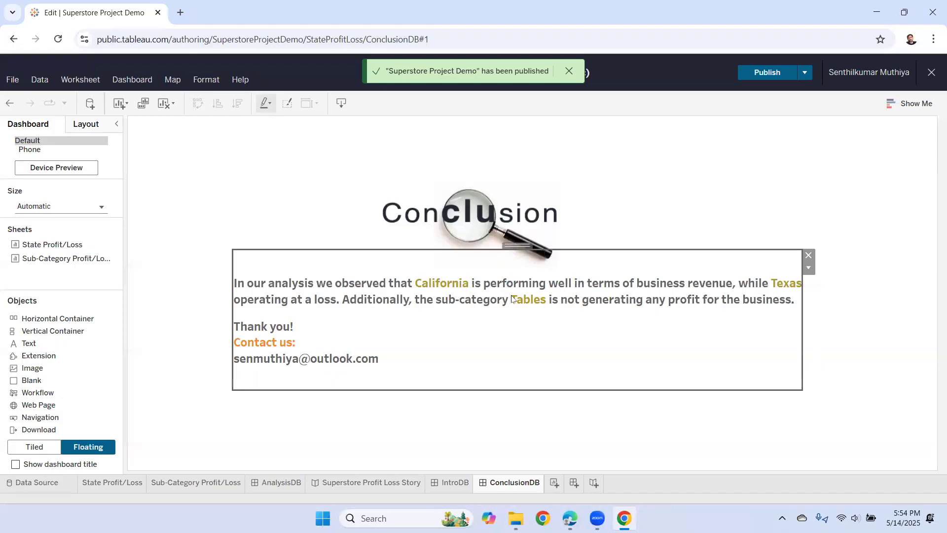
click(596, 416)
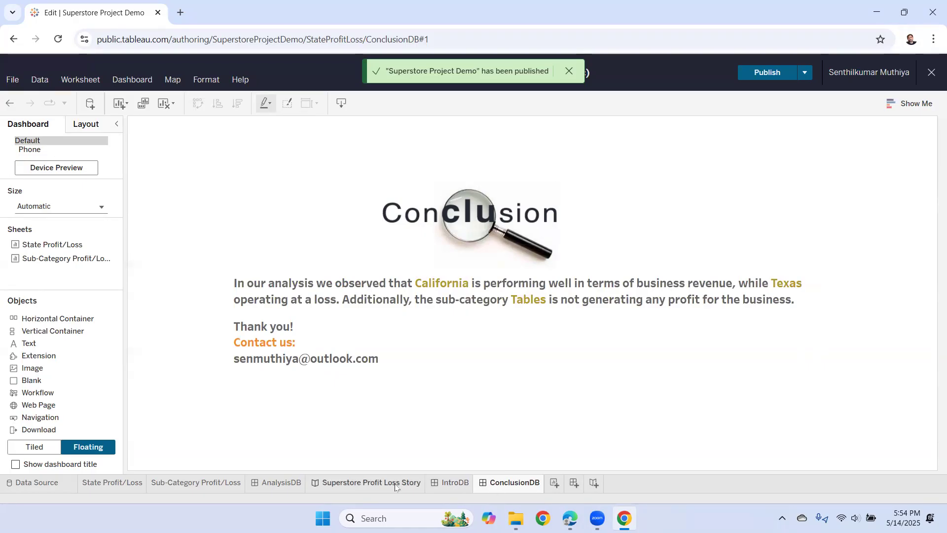
click(364, 484)
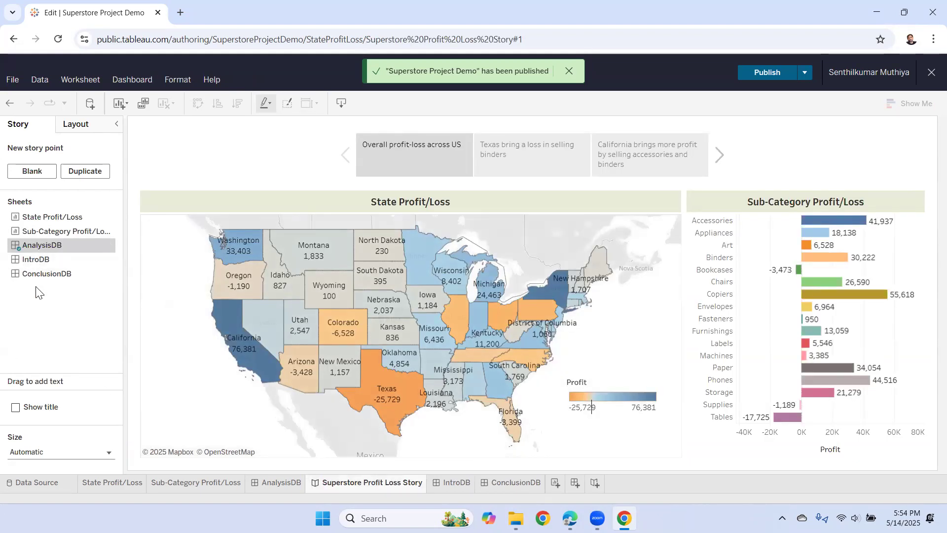
- Drag IntroDB to the story's start and ConclusionDB to its end
mouse_move(30, 264)
mouse_down()
mouse_move(199, 200)
mouse_move(362, 162)
mouse_move(353, 155)
mouse_up()
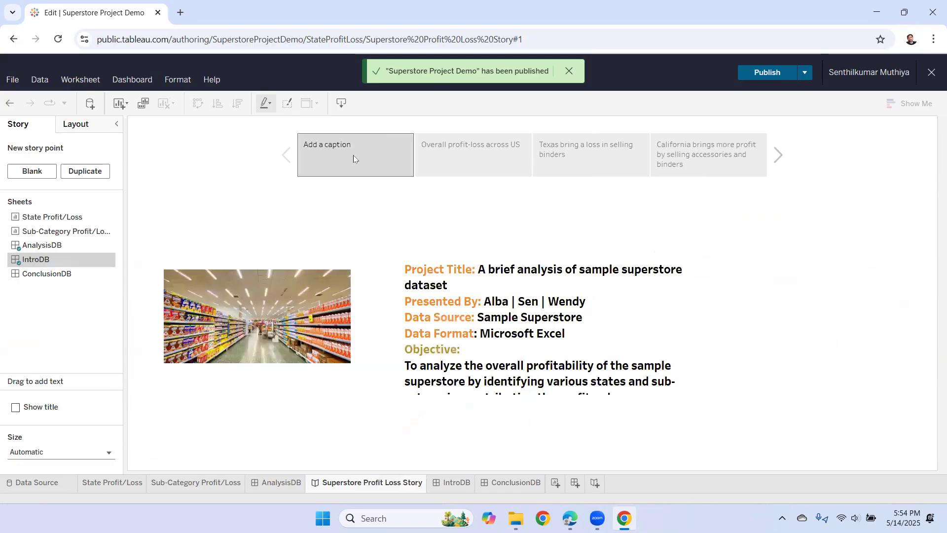
mouse_move(35, 275)
mouse_down()
mouse_move(626, 213)
mouse_move(765, 182)
mouse_move(766, 134)
mouse_move(768, 180)
mouse_up()
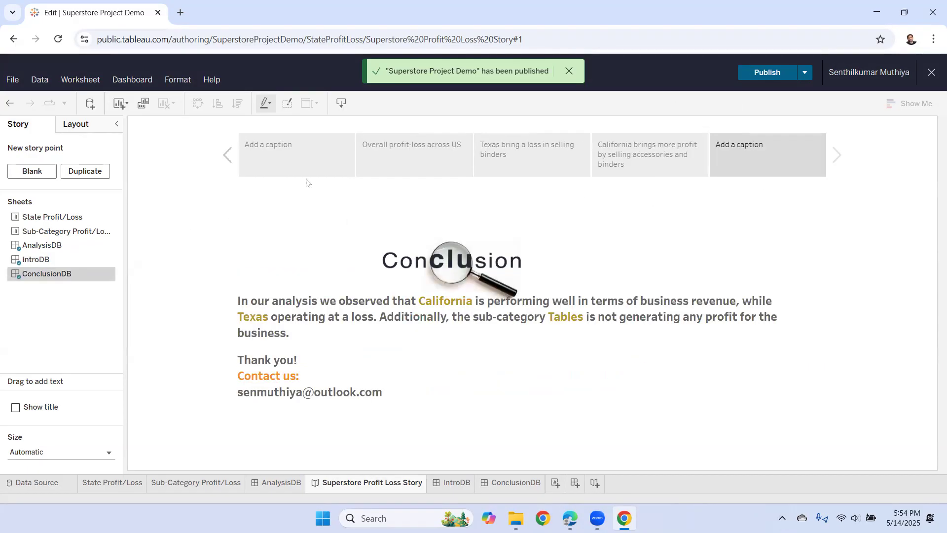
- Caption the first story point INTRODUCTION in capitals
click(299, 165)
click(286, 153)
text(Introduction)
key(BackSpace)
key(BackSpace)
key(BackSpace)
key(BackSpace)
key(BackSpace)
key(BackSpace)
key(BackSpace)
key(BackSpace)
key(BackSpace)
key(BackSpace)
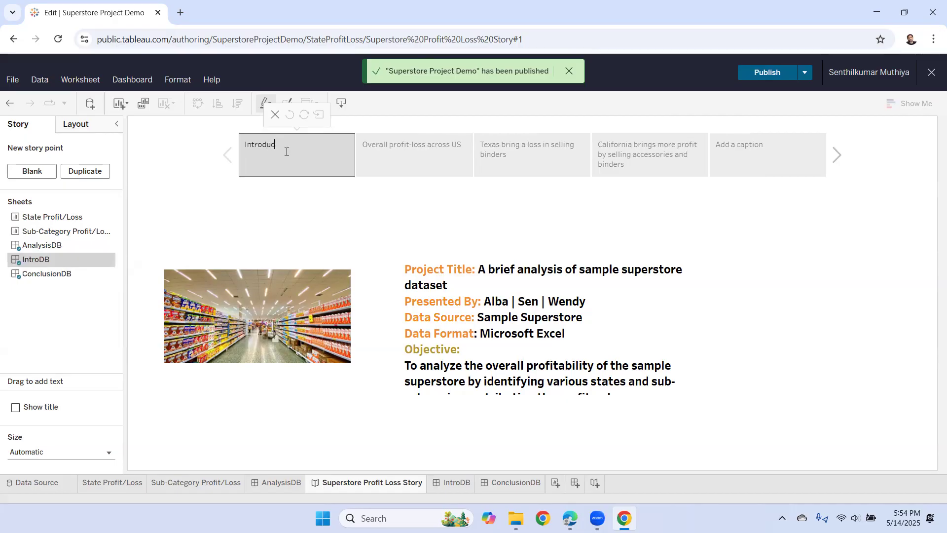
key(BackSpace)
key(BackSpace)
text(INTRODUCTION)
- Caption the last story point CONCLUSION
click(733, 147)
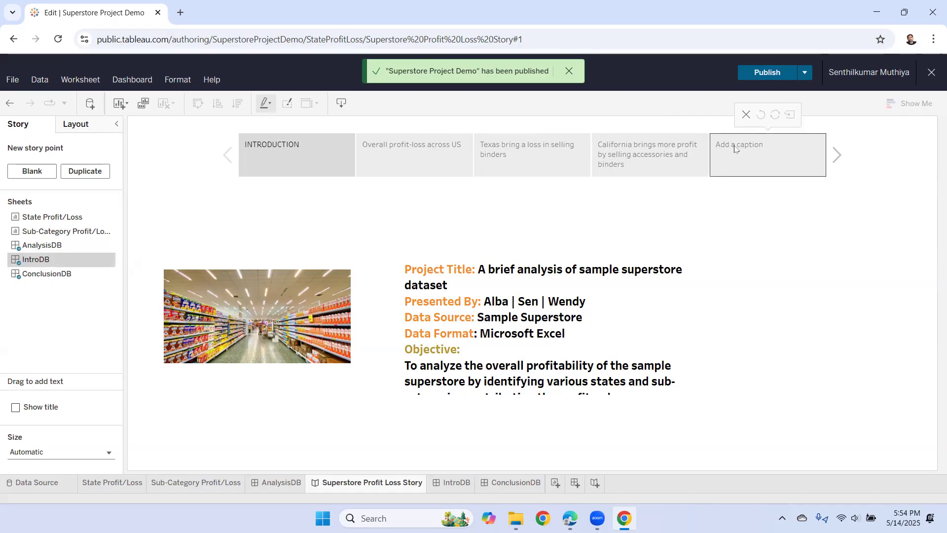
click(735, 147)
text(C)
key(BackSpace)
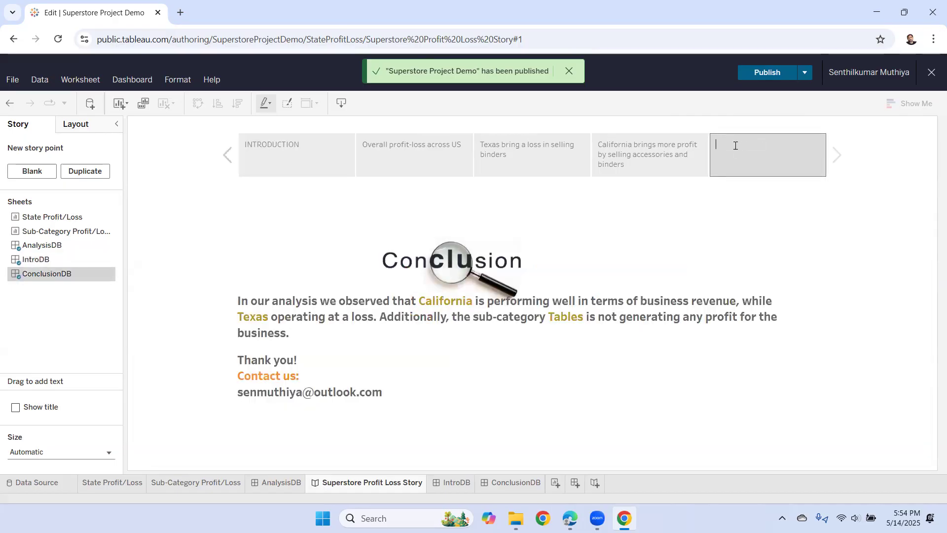
text(CONCLUSION)
click(820, 196)
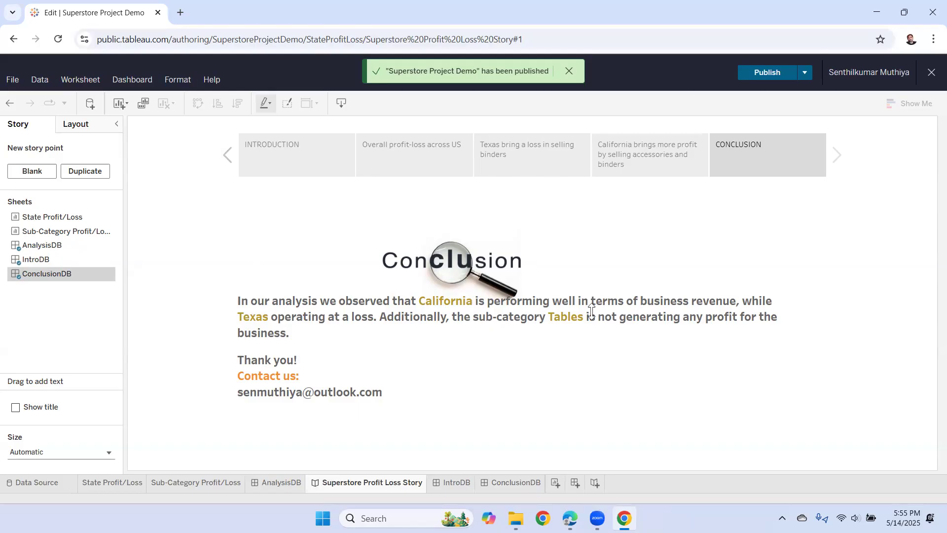
click(129, 482)
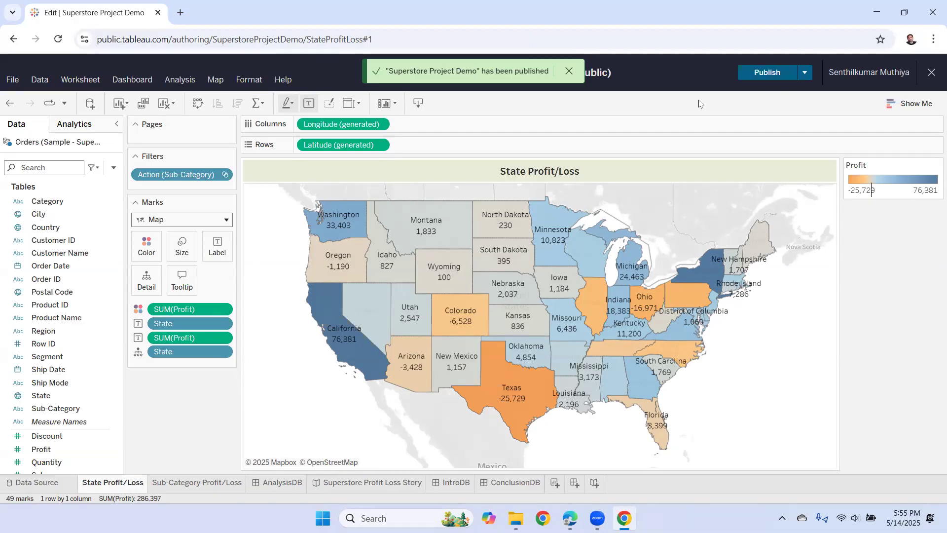
- Go back to the Superstore Profit Loss Story and show its INTRODUCTION point
click(376, 483)
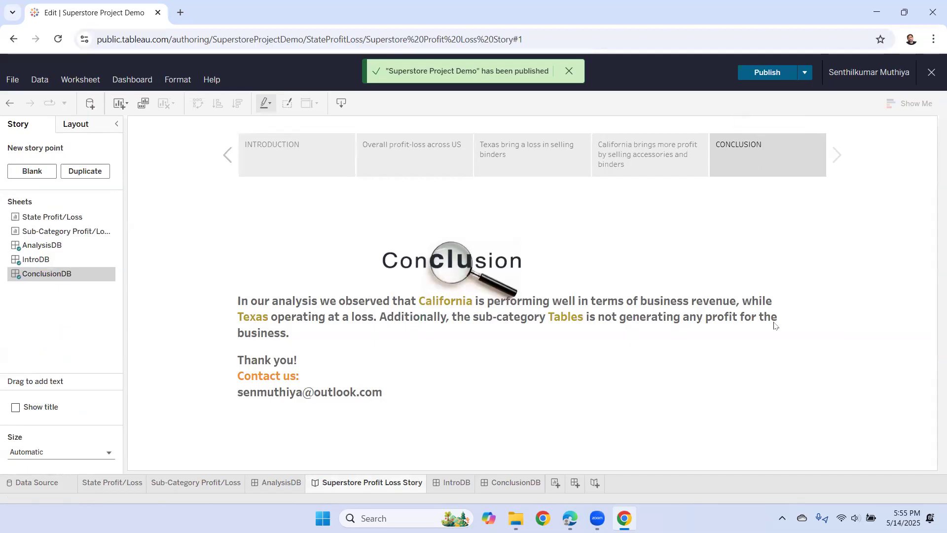
click(300, 164)
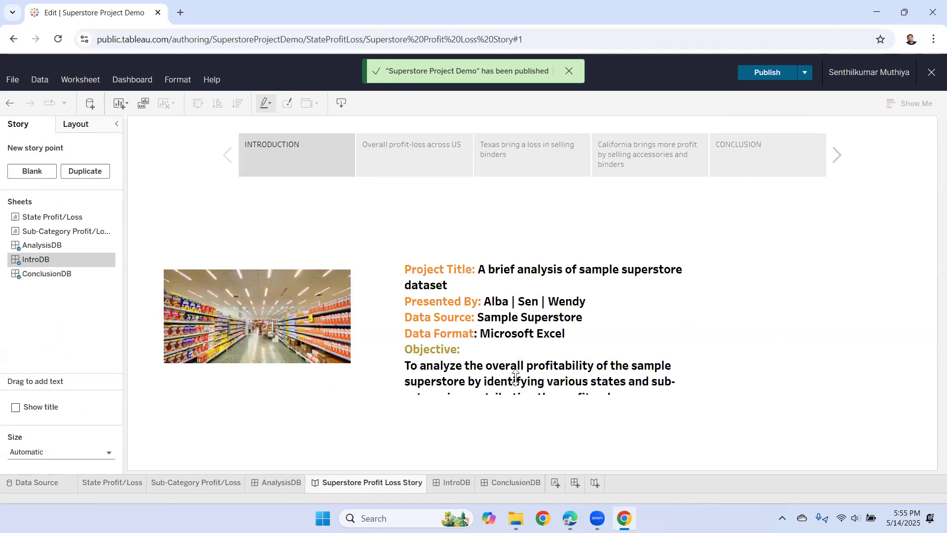
- On IntroDB, nudge the intro text box up and widen it rightward, then return to the story
click(457, 482)
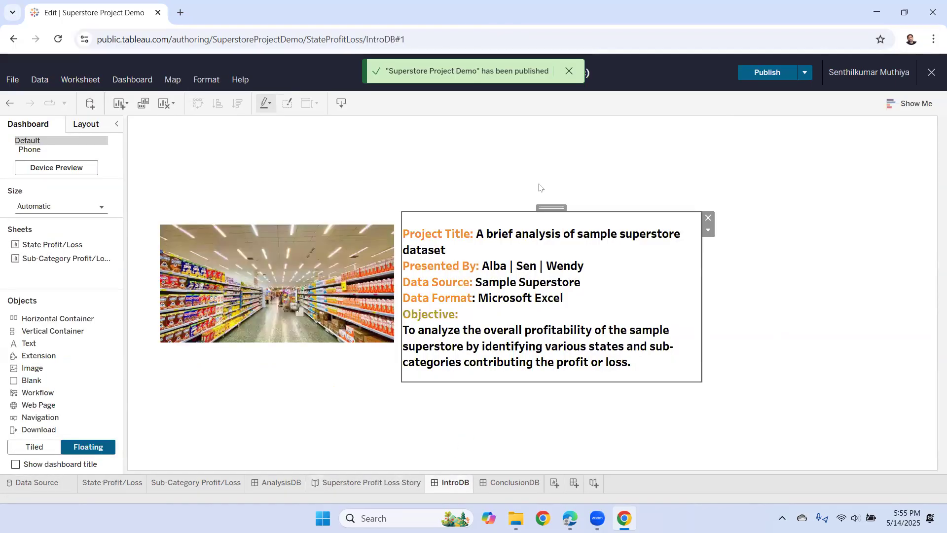
drag(548, 208, 550, 196)
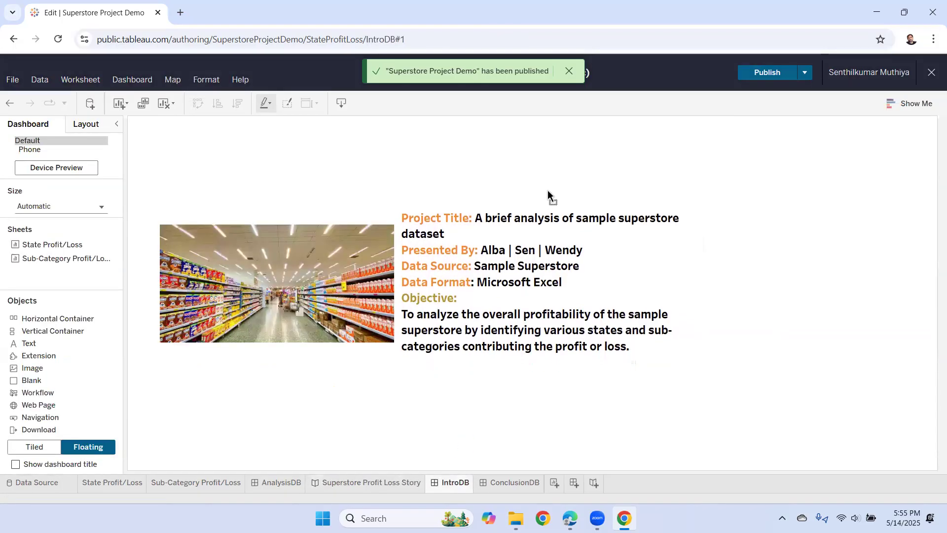
drag(699, 299, 824, 299)
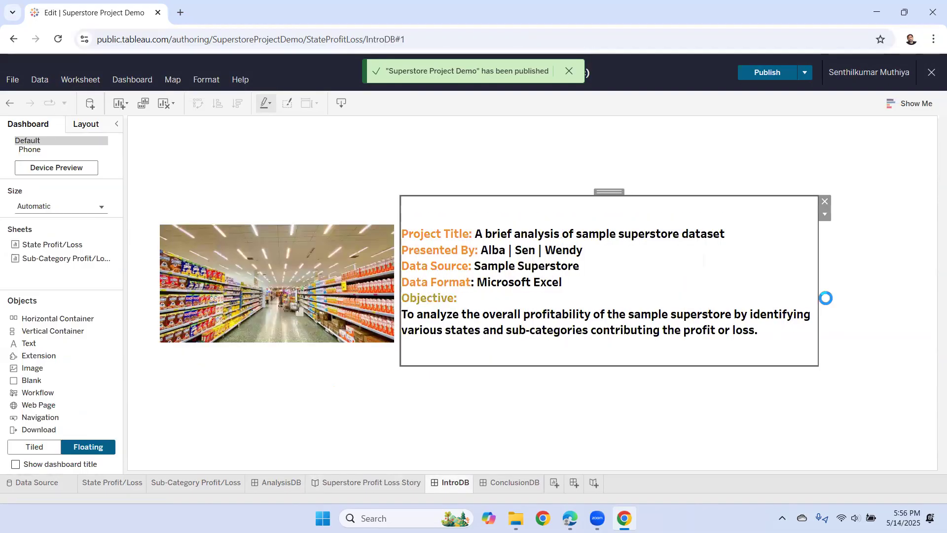
click(531, 404)
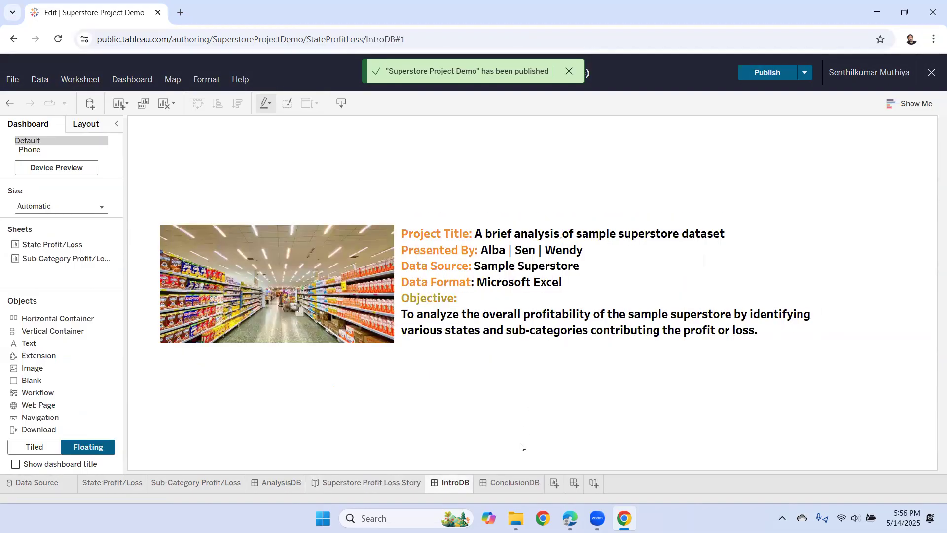
click(361, 482)
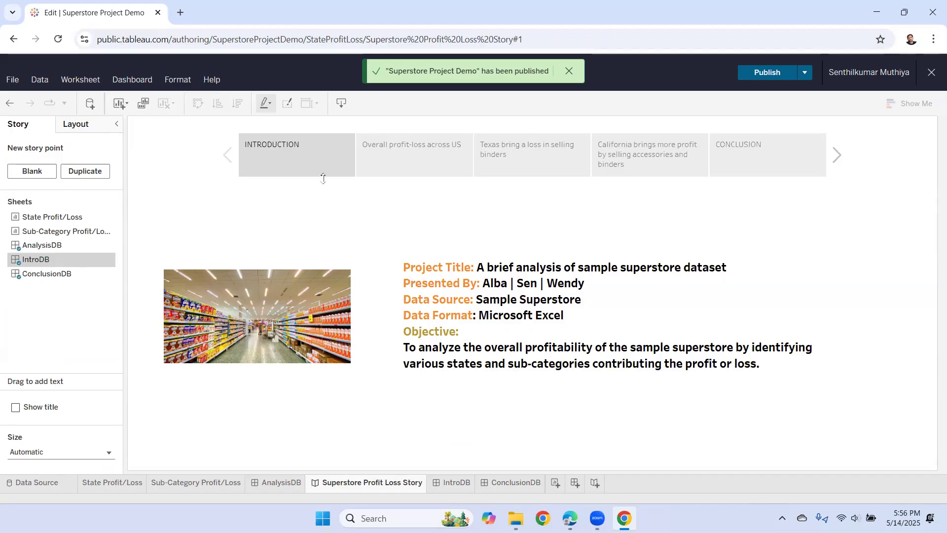
- Step through the overall, Texas, California and Conclusion story points, ending on Introduction
click(411, 144)
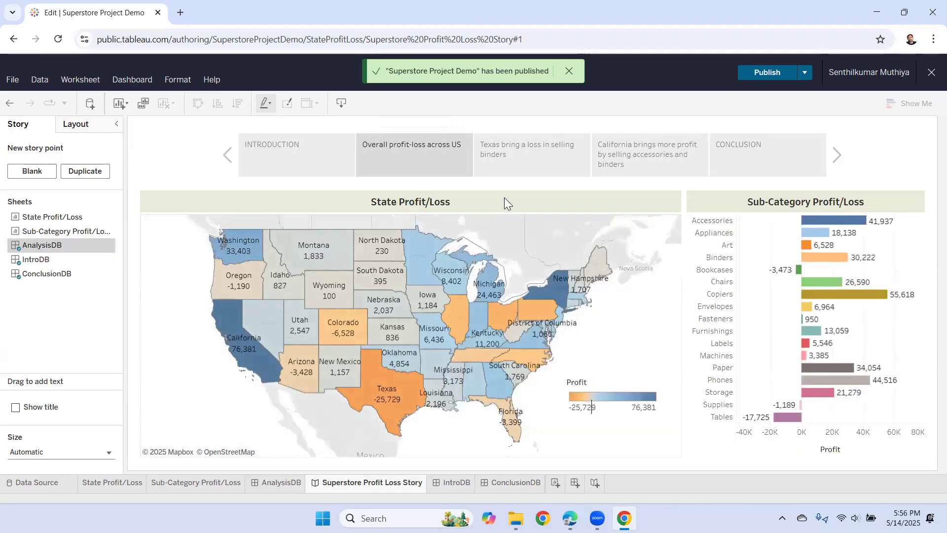
click(529, 157)
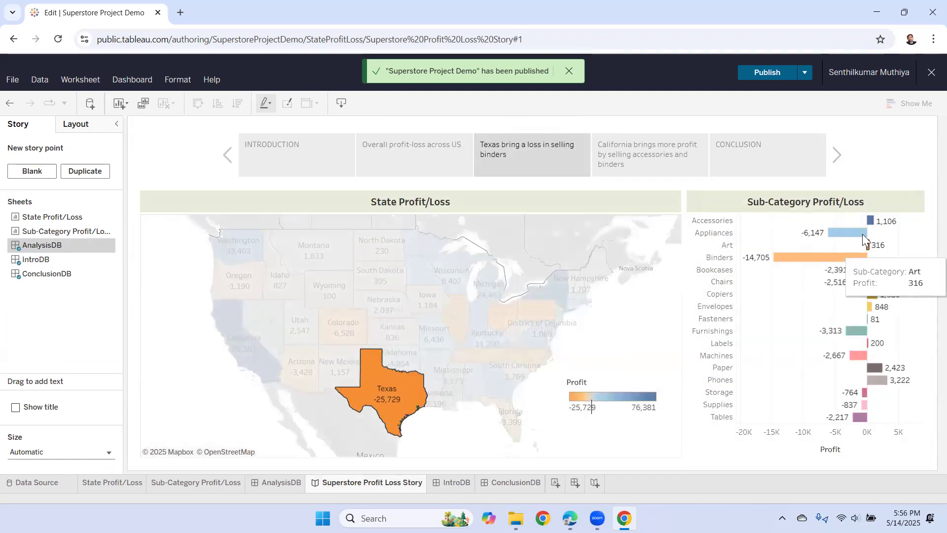
click(655, 163)
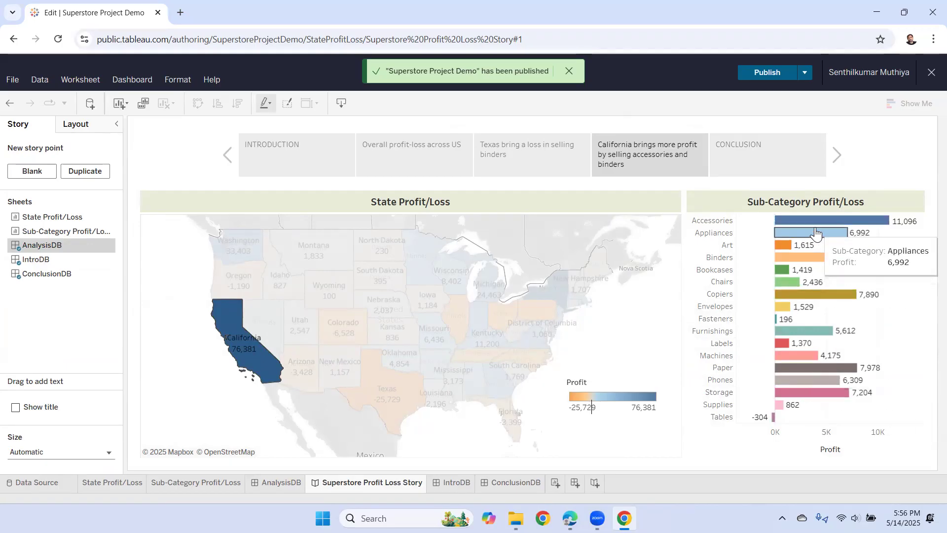
click(745, 155)
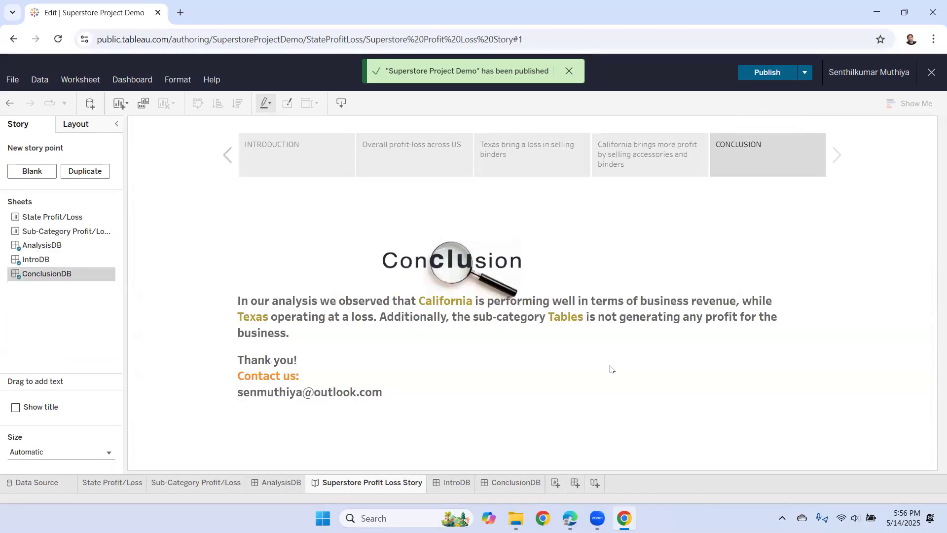
click(258, 169)
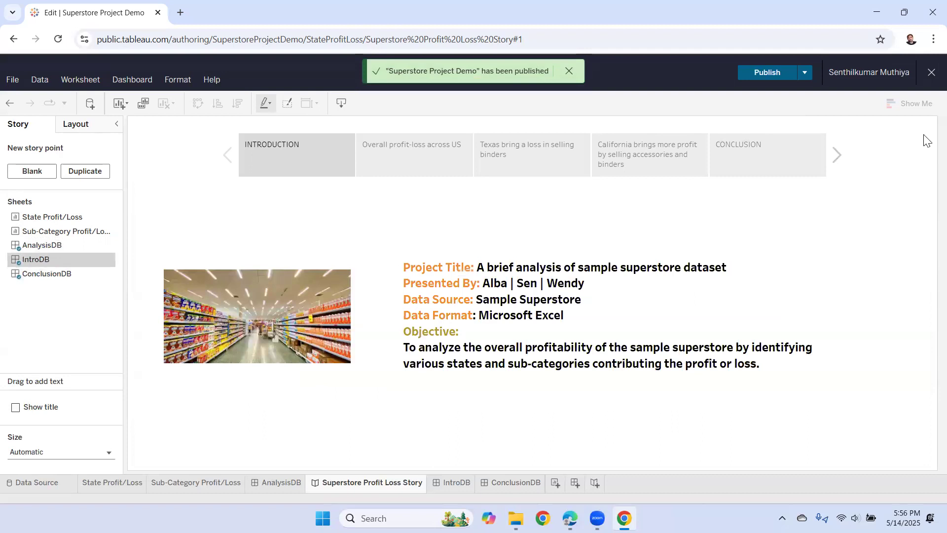
- Exit web authoring and return to the published viz
click(925, 72)
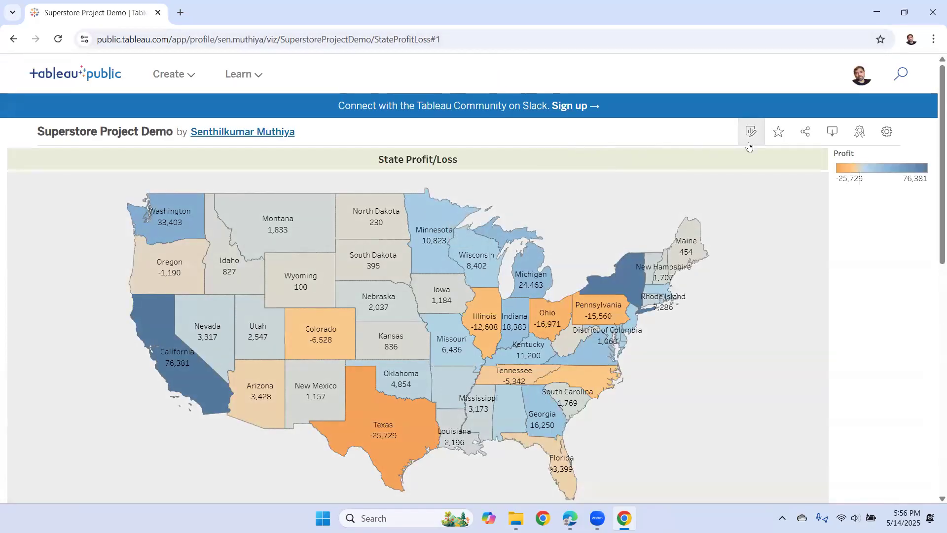
click(806, 136)
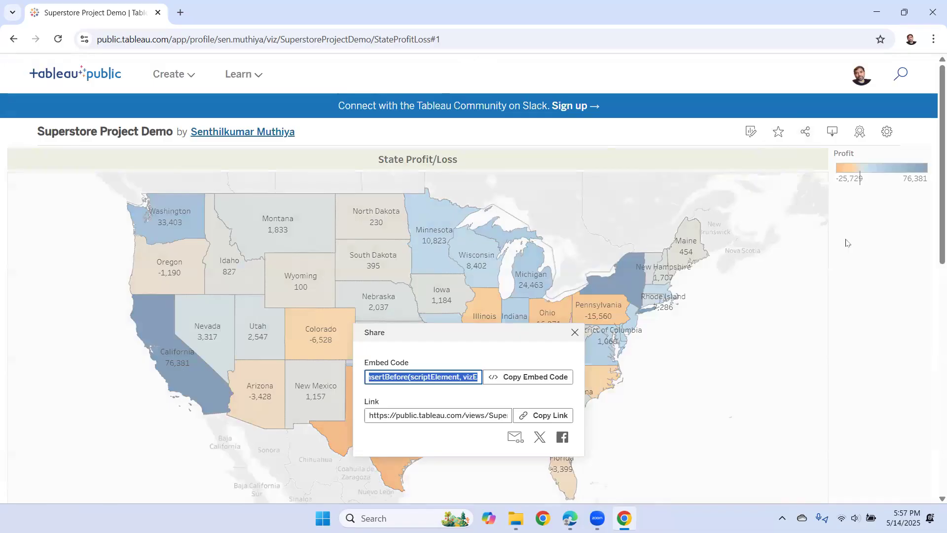
click(575, 332)
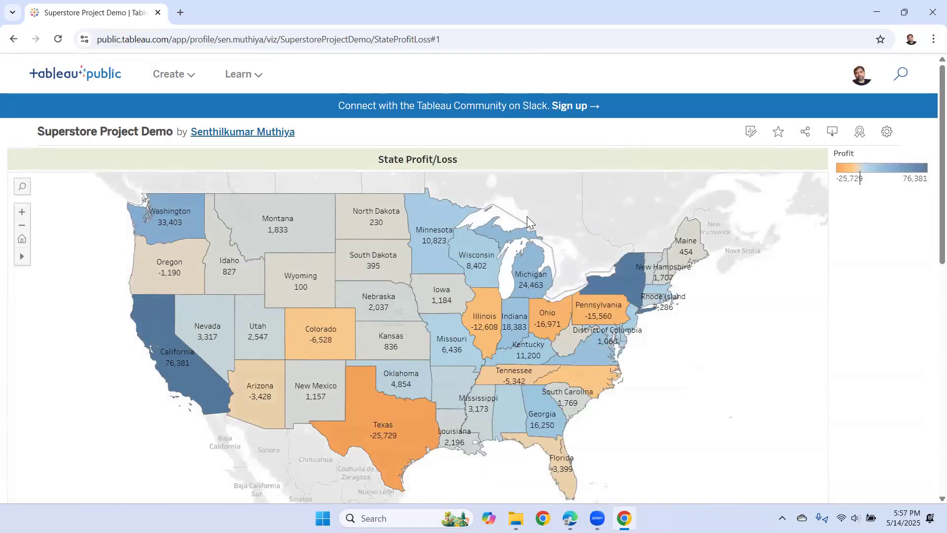
- Open Superstore Project Demo from the profile page and copy its share link
click(265, 134)
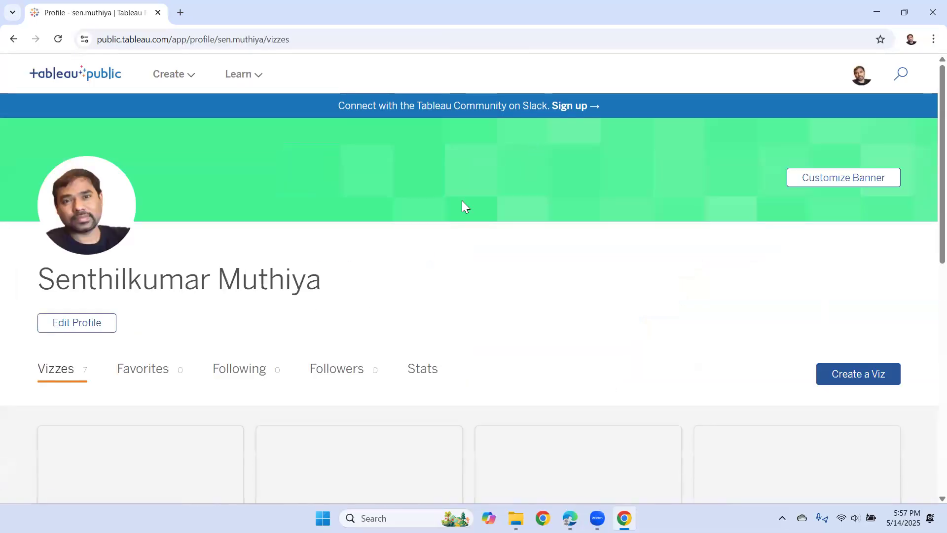
scroll(146, 334, down, 3)
click(144, 389)
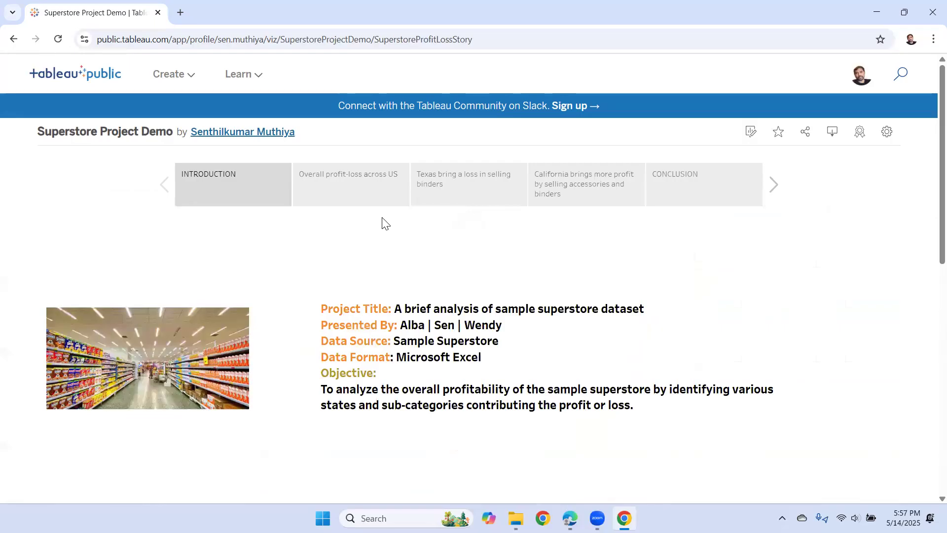
click(807, 134)
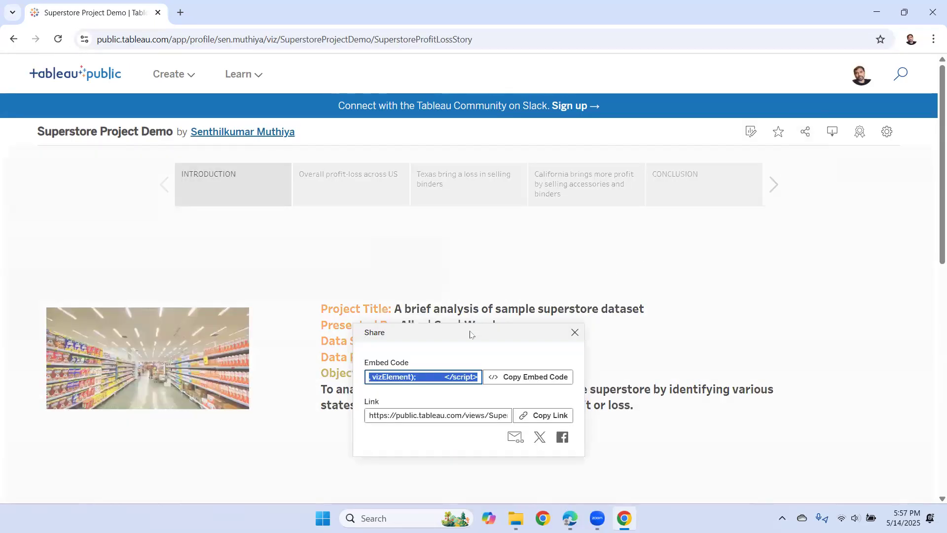
click(547, 415)
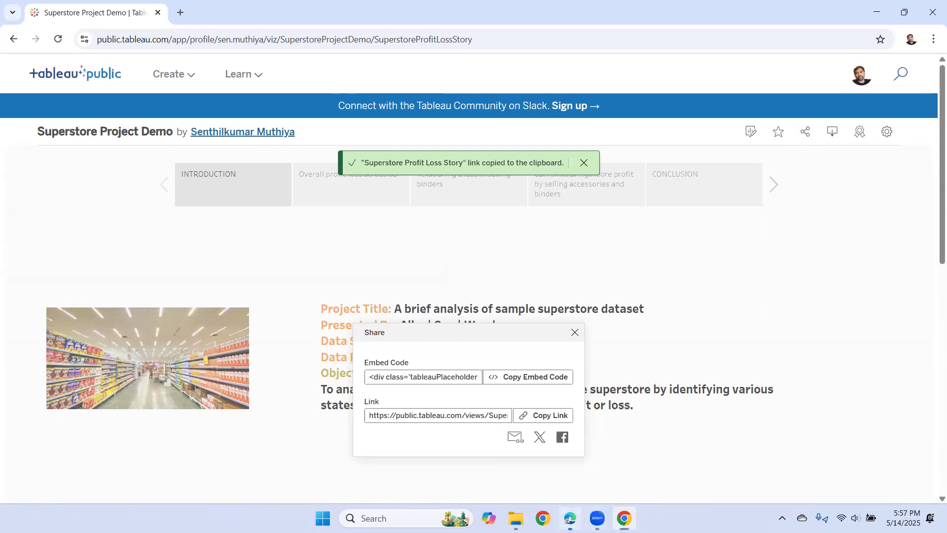
- Load the copied story link in a new Edge InPrivate window and close the suggested vizzes panel
right_click(570, 518)
click(548, 422)
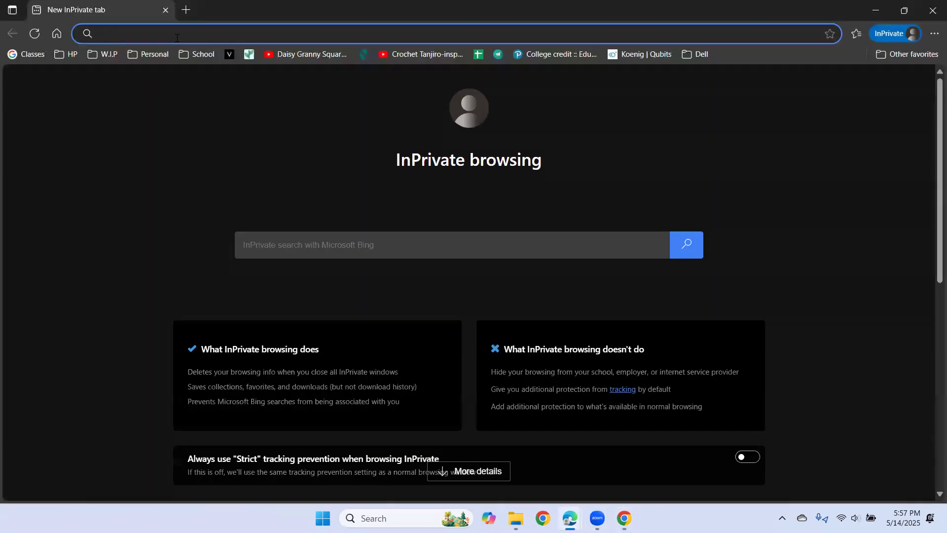
right_click(177, 37)
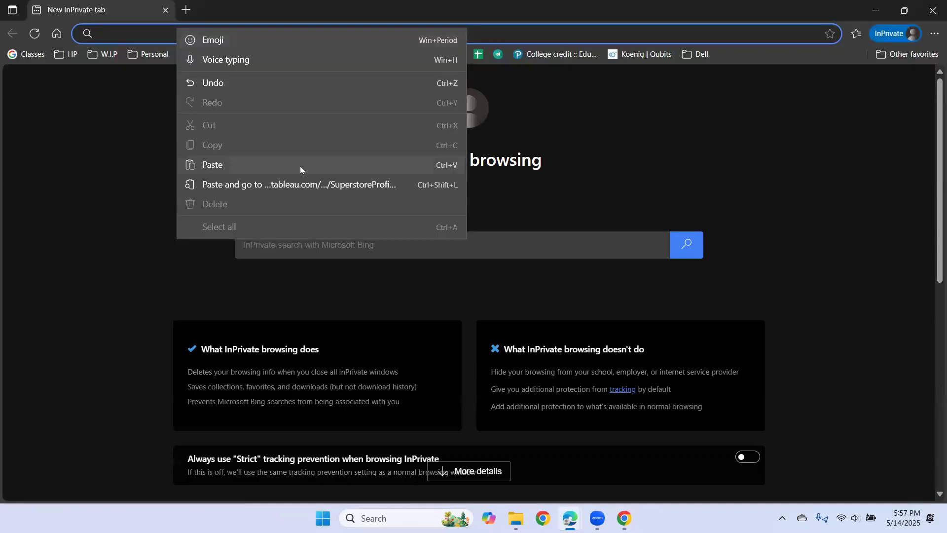
click(315, 186)
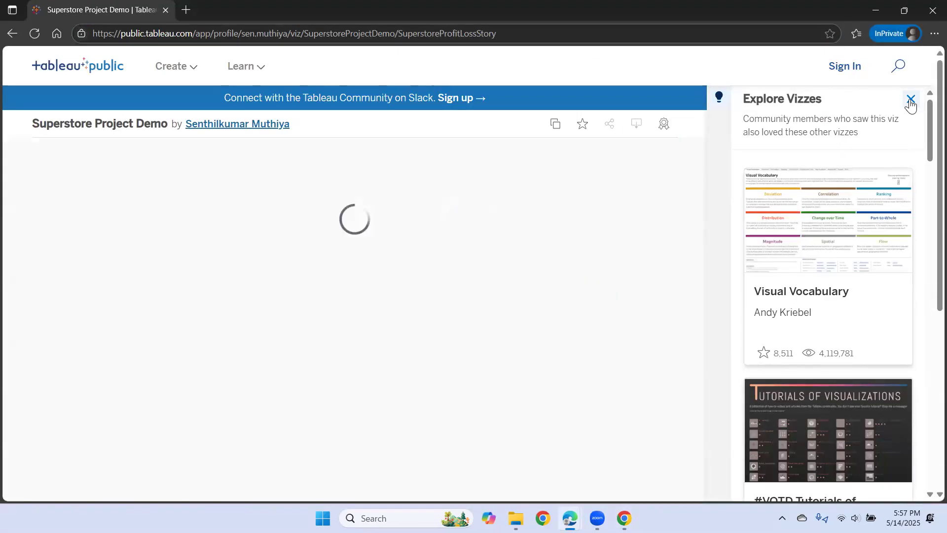
click(911, 99)
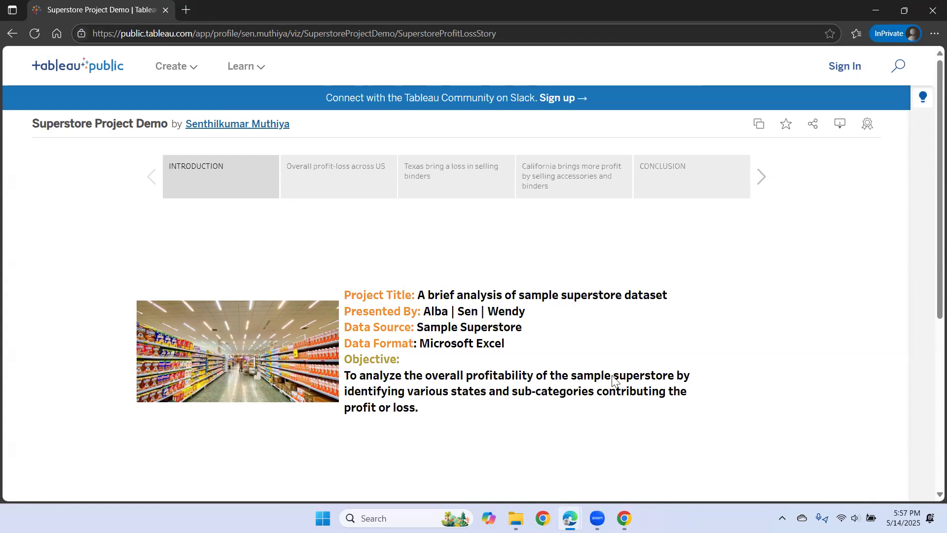
click(322, 183)
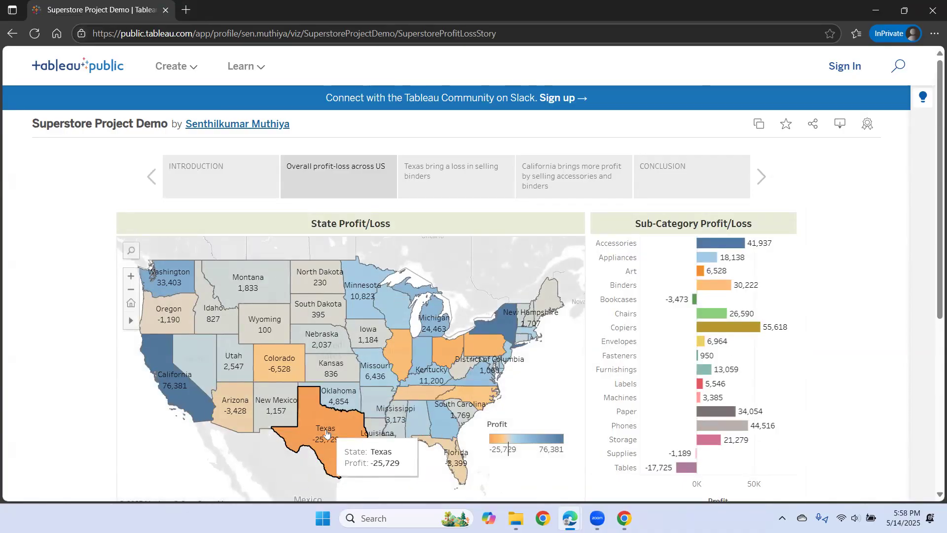
click(456, 174)
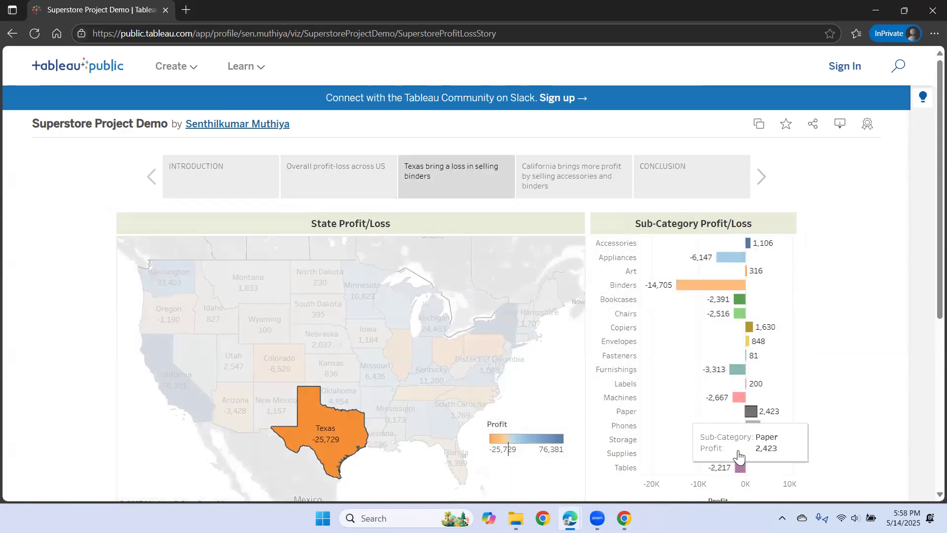
click(587, 181)
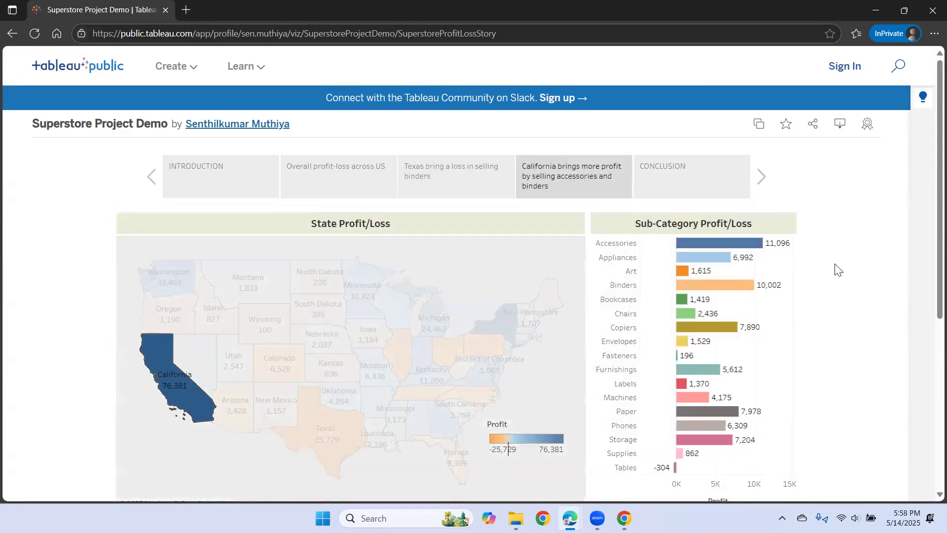
click(720, 192)
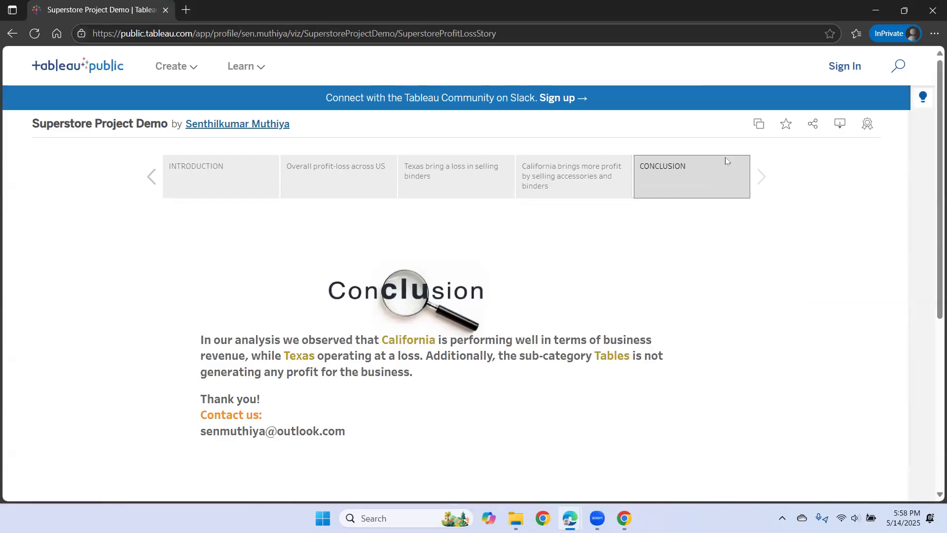
click(310, 186)
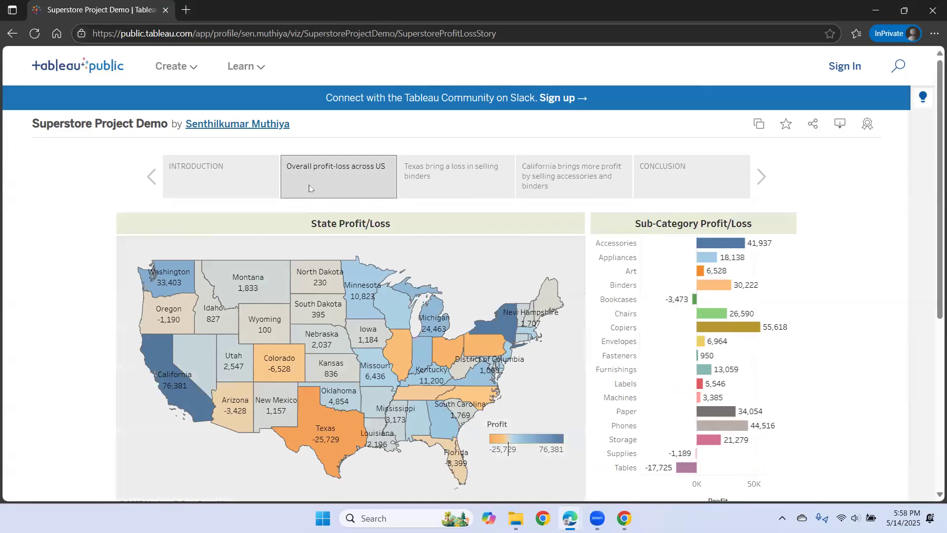
mouse_move(354, 291)
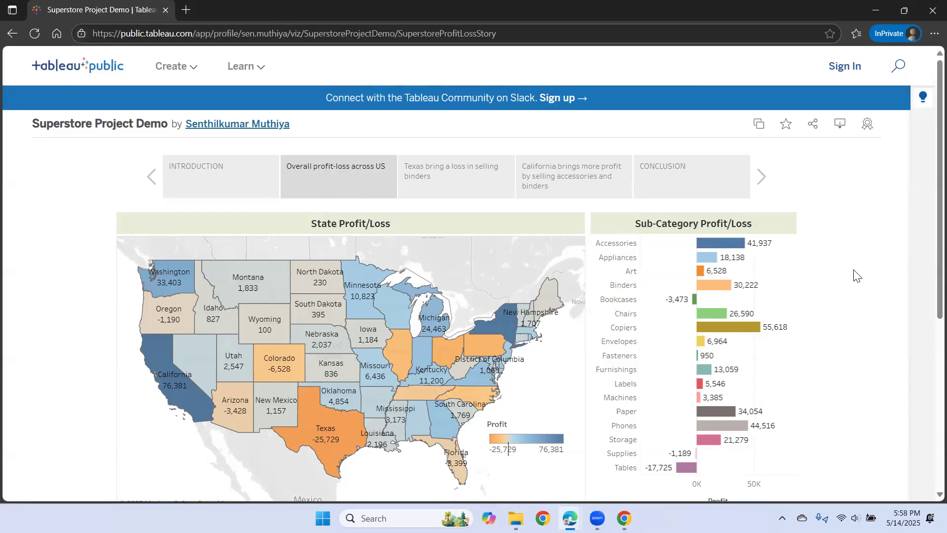
click(491, 184)
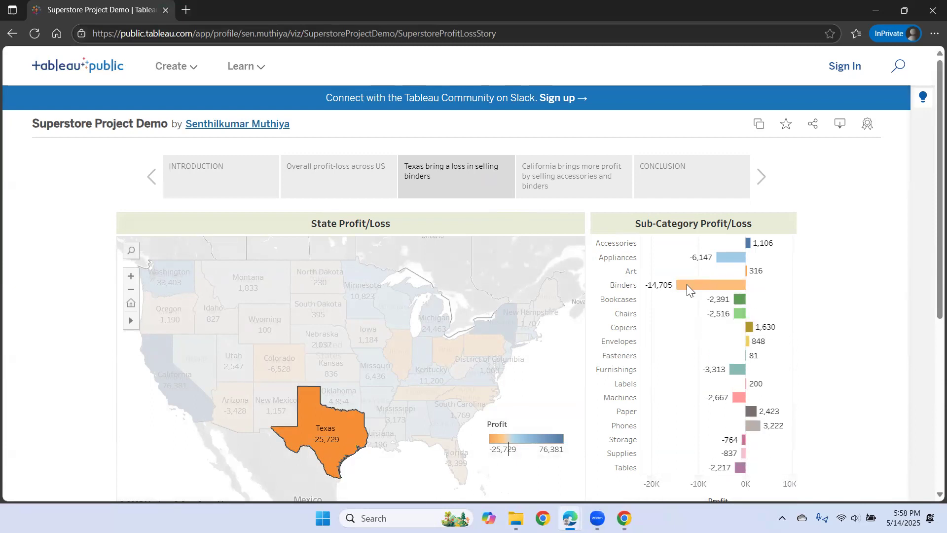
click(566, 184)
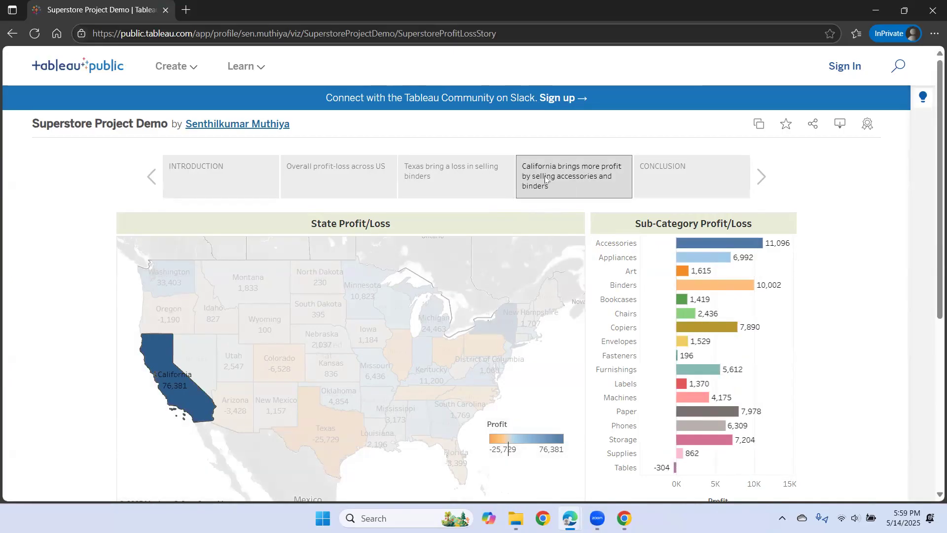
click(341, 170)
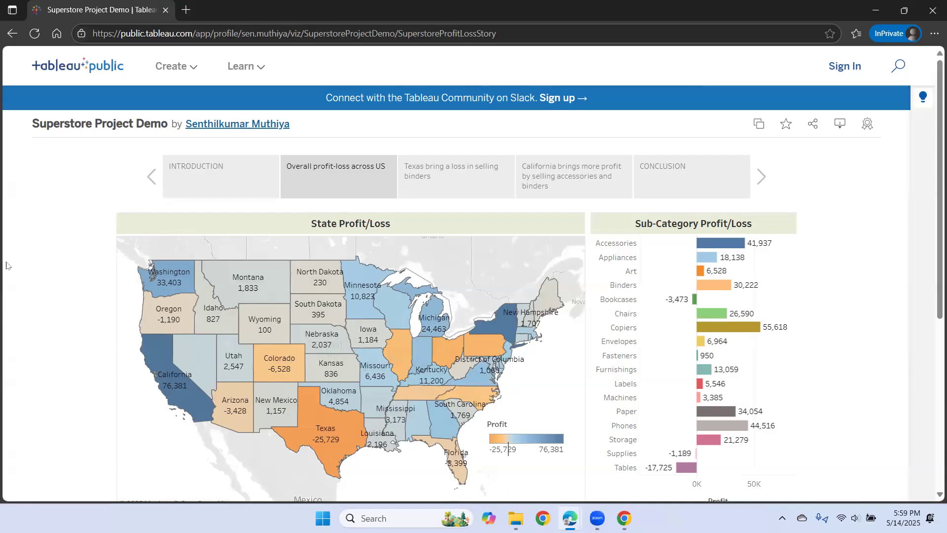
click(223, 193)
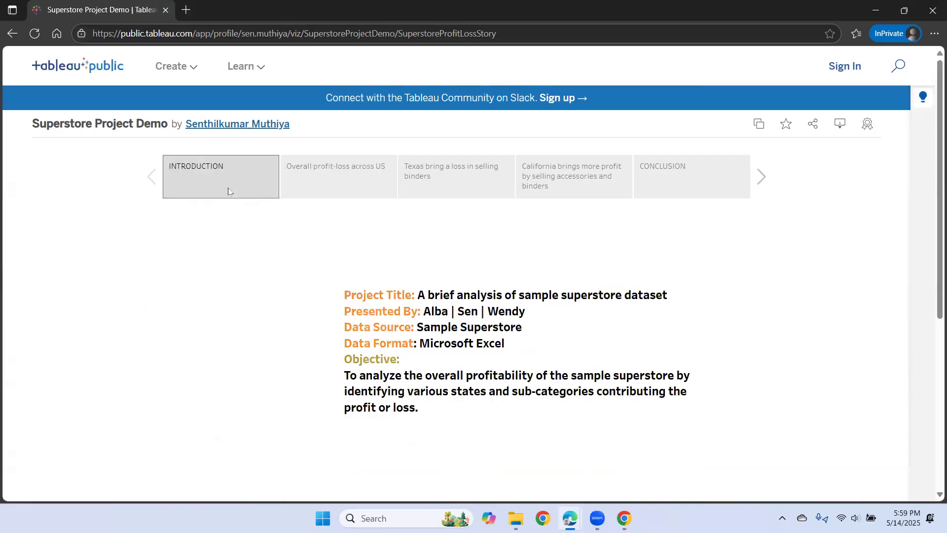